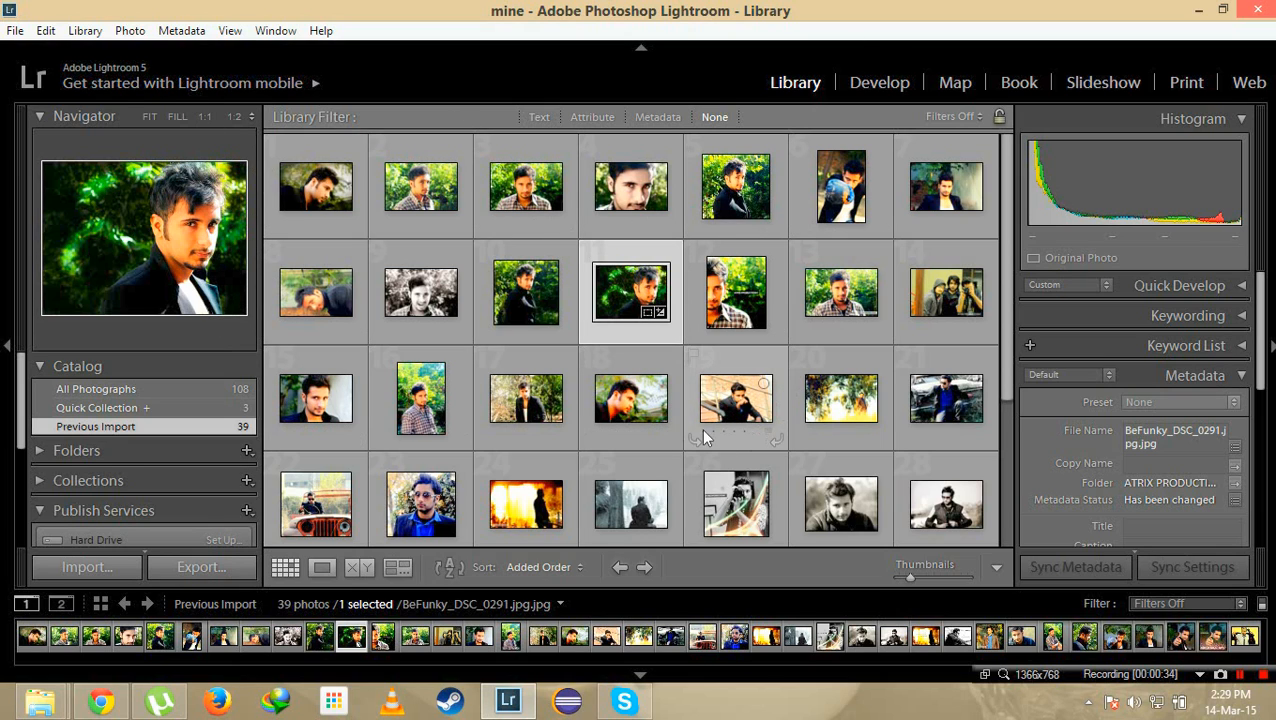
scroll(539, 318, down, 3)
scroll(540, 318, up, 3)
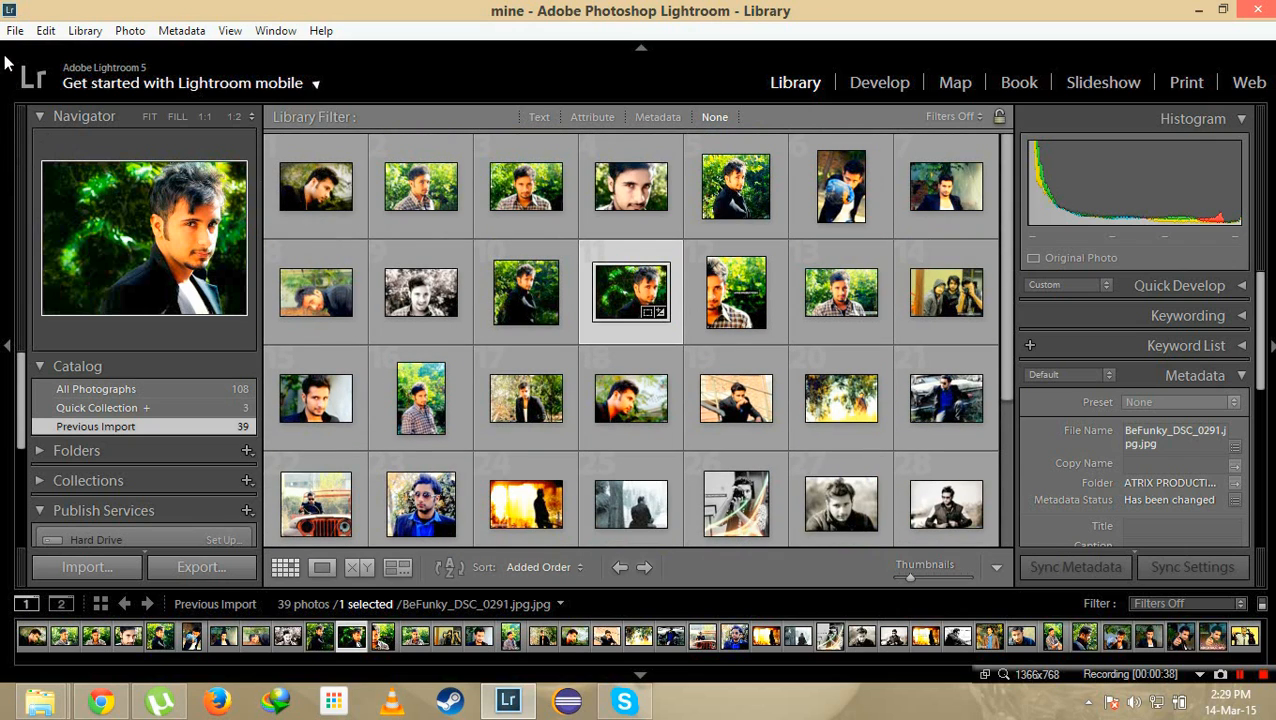
- Start a new catalog to look through the existing folders in the catalogs directory, and cancel without creating one
click(82, 31)
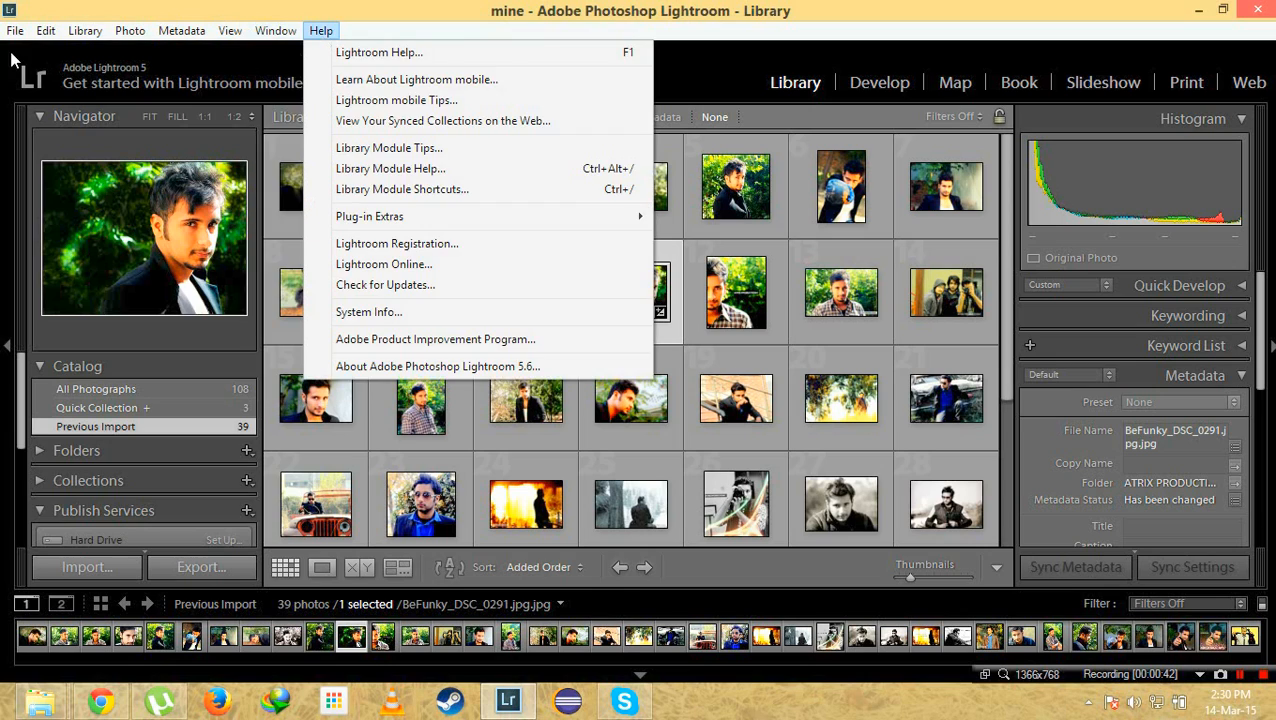
mouse_move(12, 31)
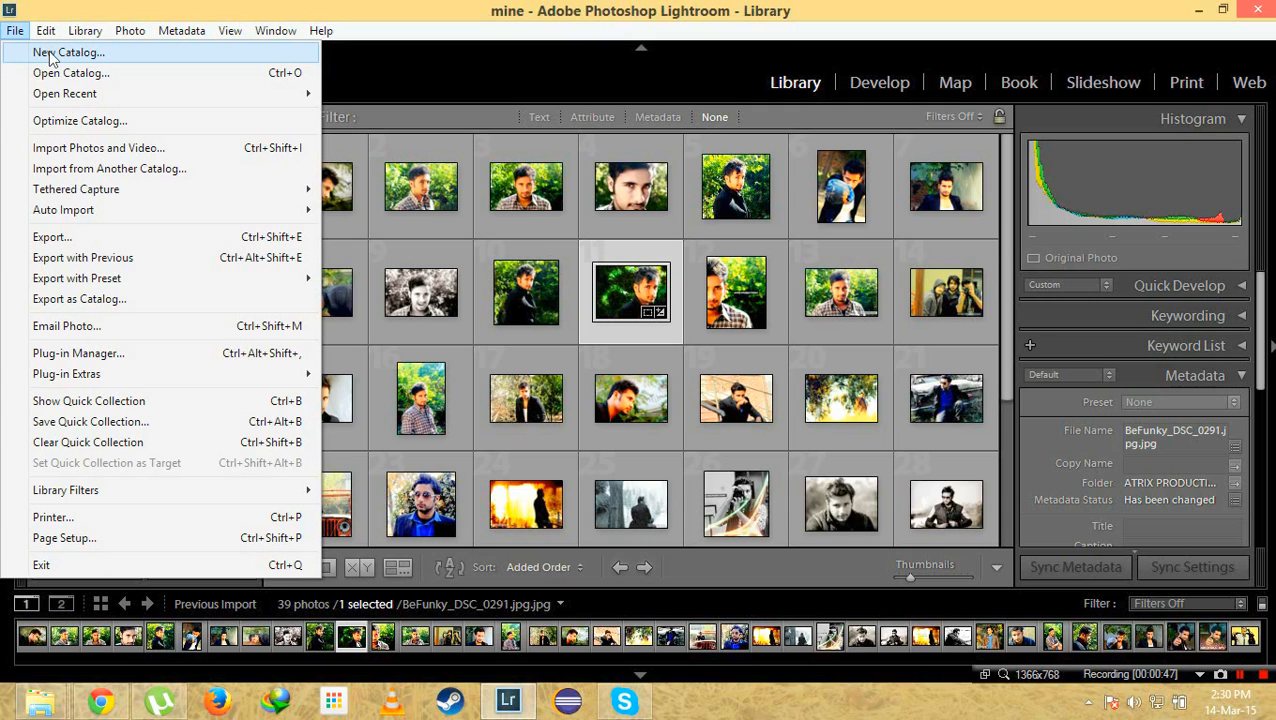
mouse_move(72, 95)
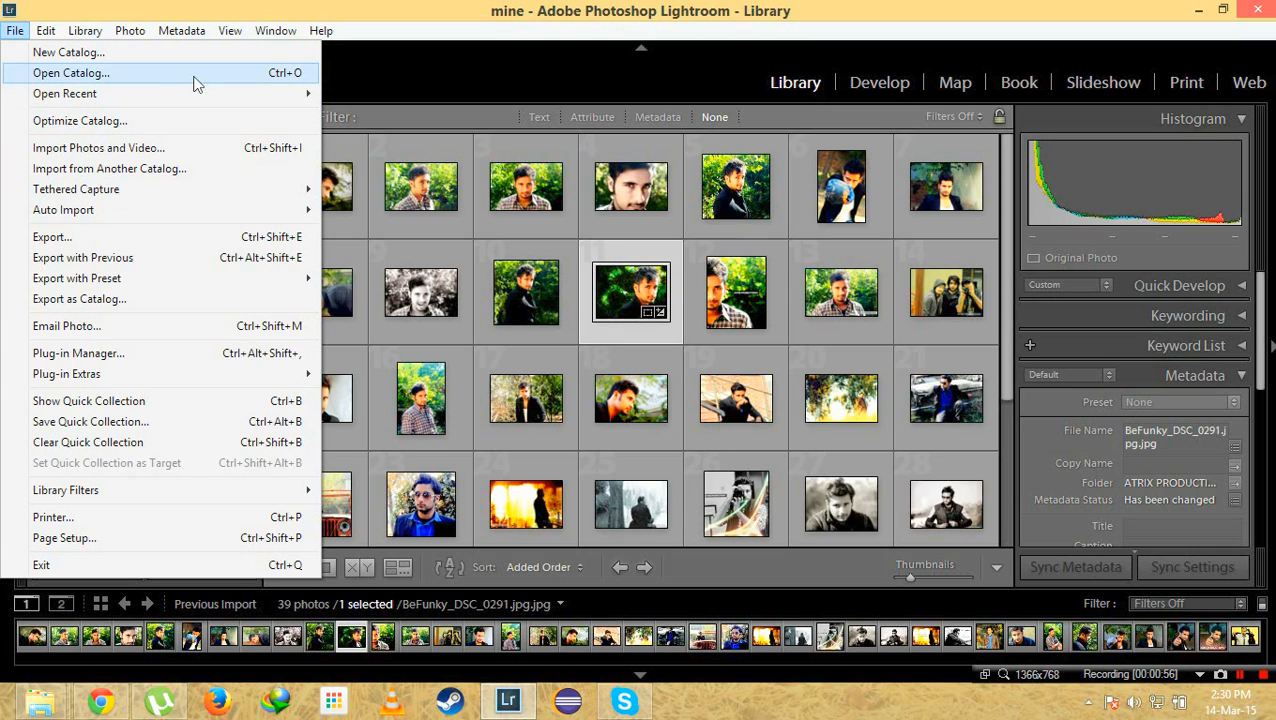
click(224, 52)
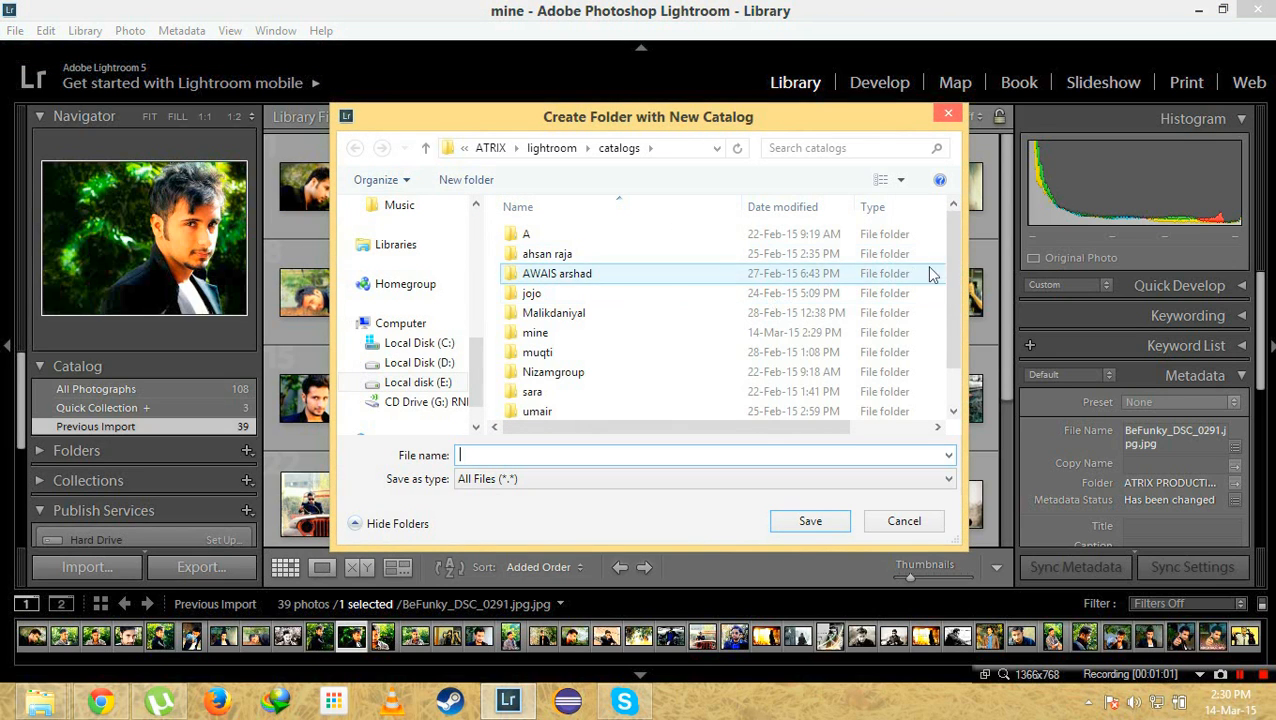
mouse_move(956, 274)
mouse_down()
mouse_move(956, 301)
mouse_move(953, 261)
mouse_up()
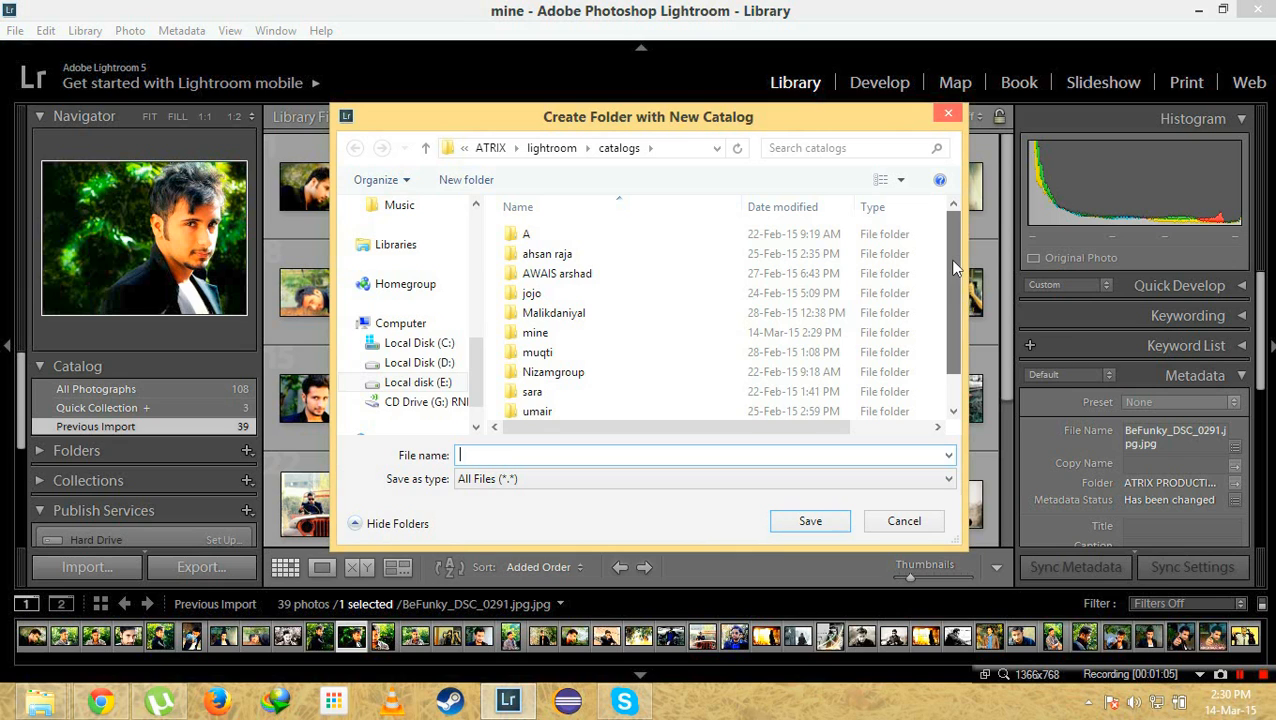
drag(949, 258, 967, 321)
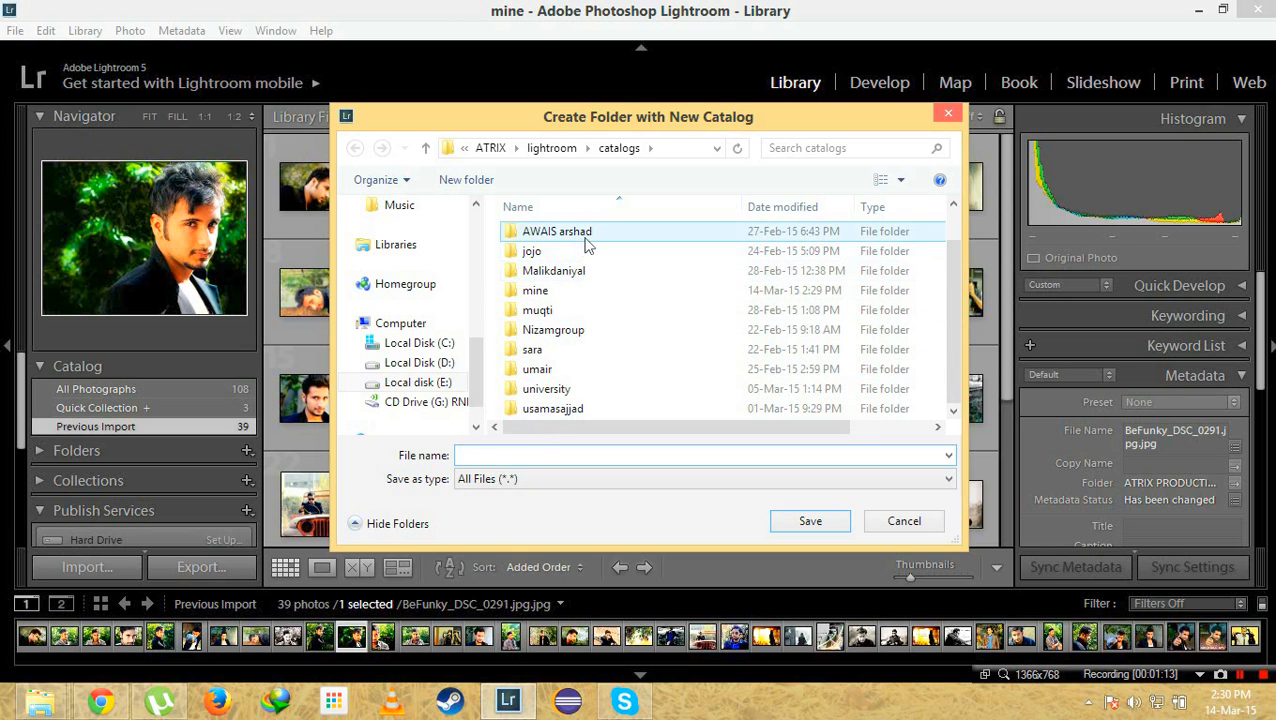
click(927, 535)
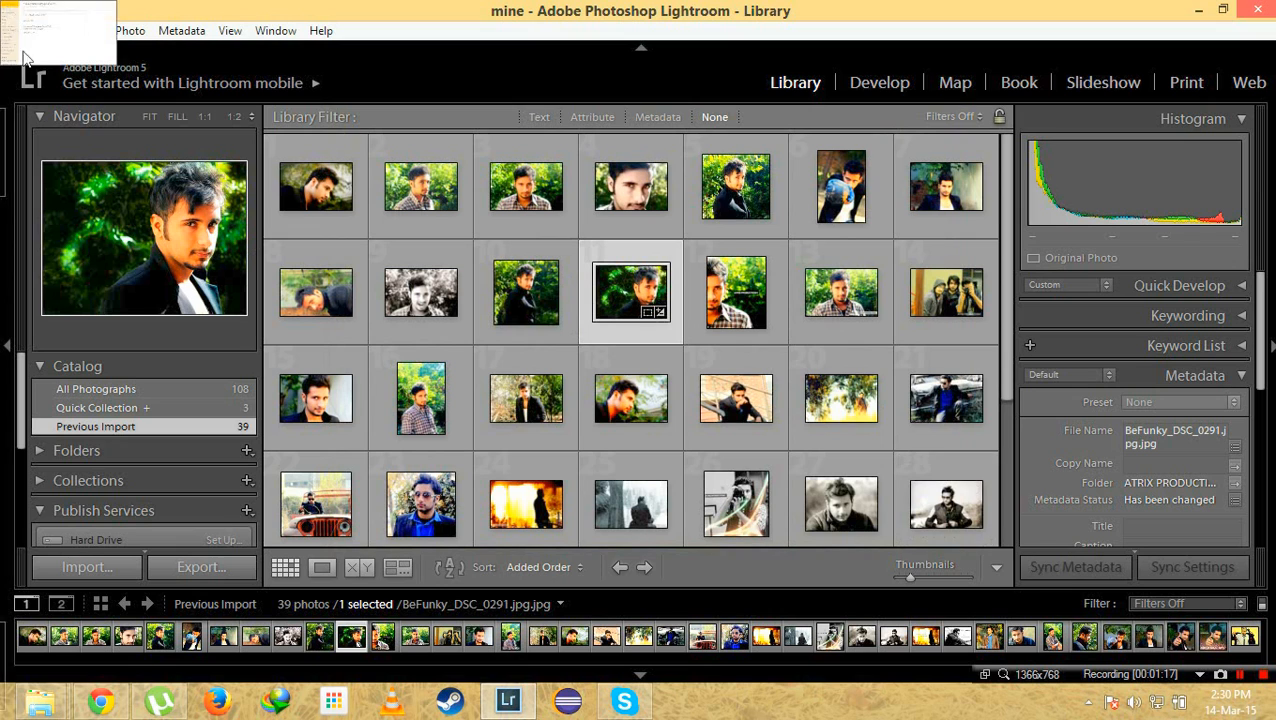
- Open the existing catalog file mine.lrcat from the mine folder inside the catalogs directory
click(15, 31)
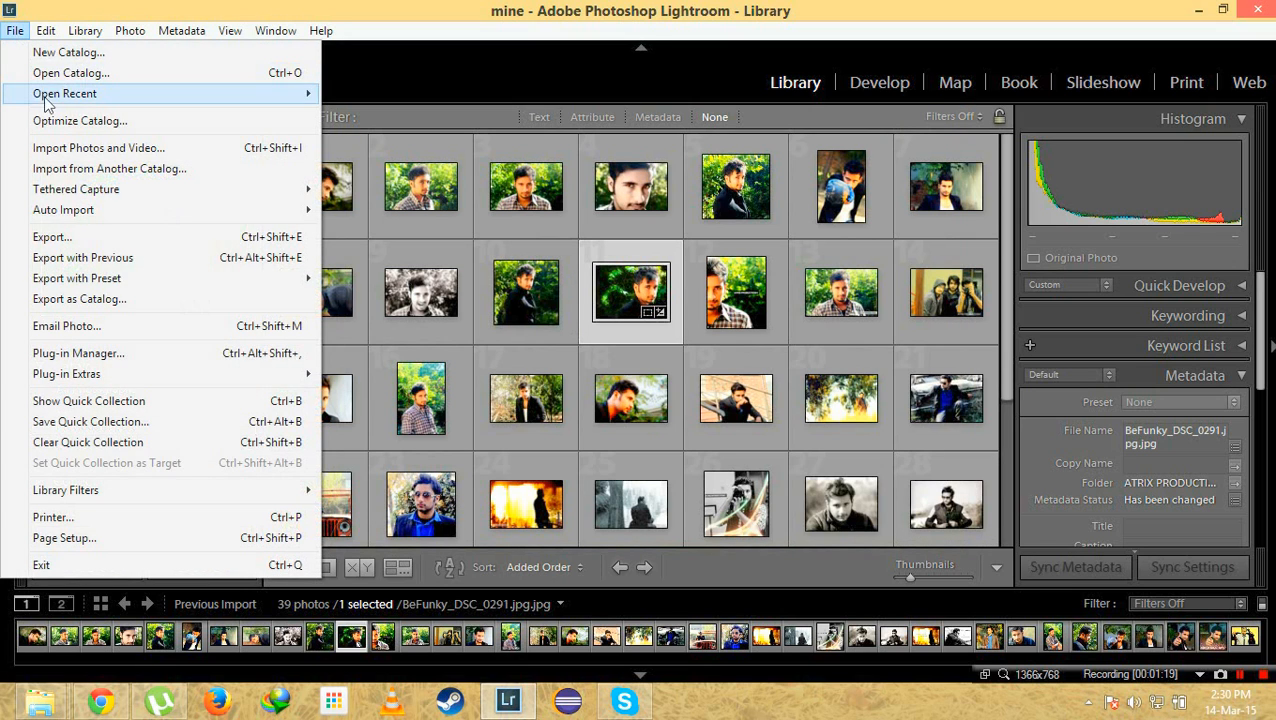
click(45, 71)
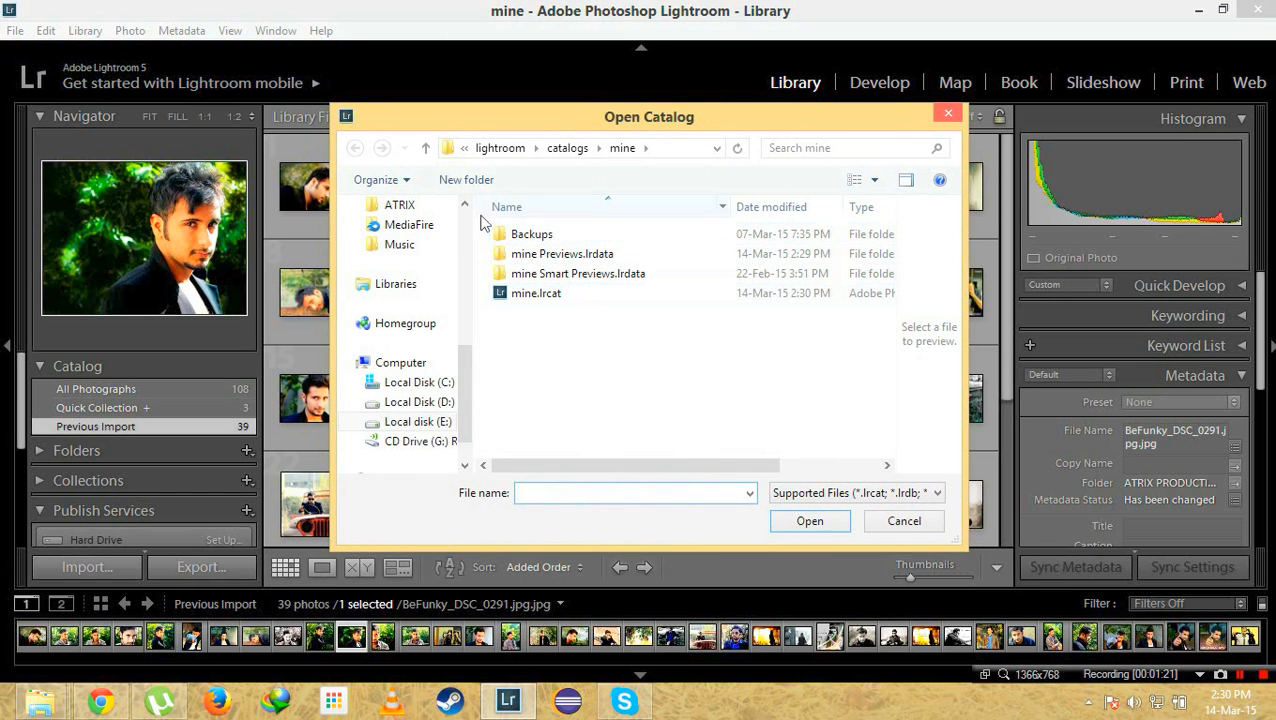
click(426, 148)
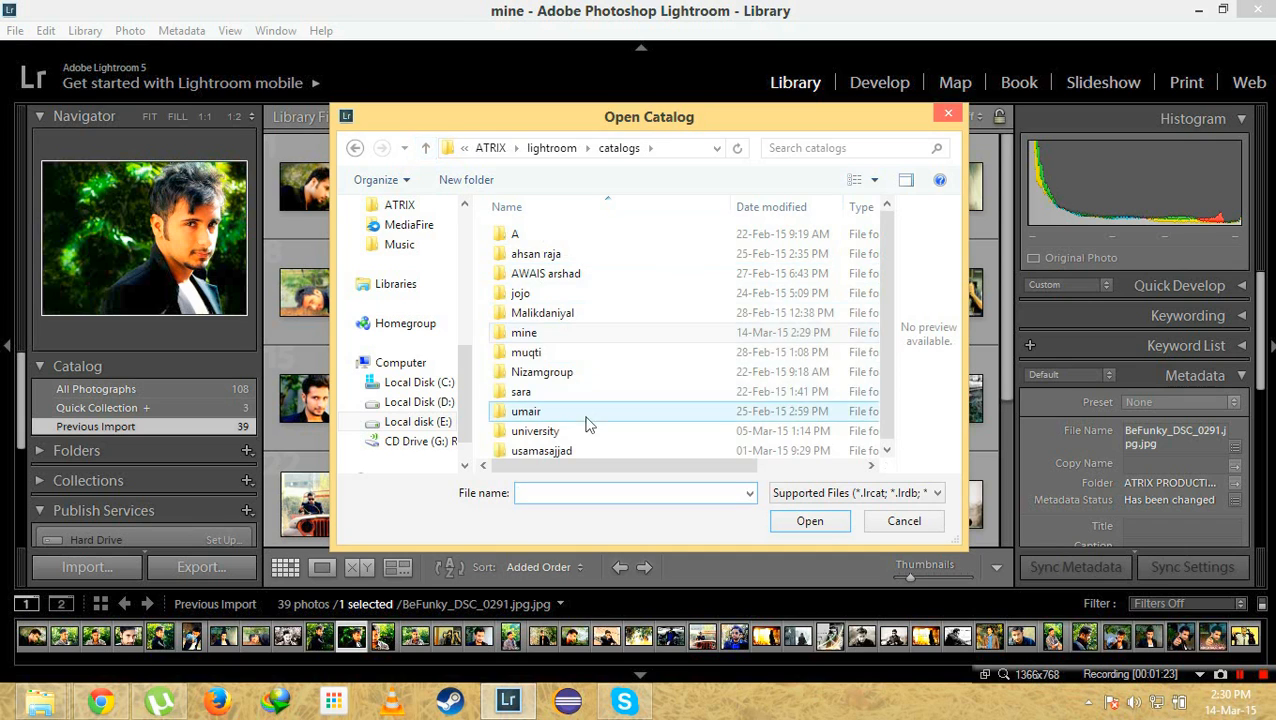
double_click(583, 338)
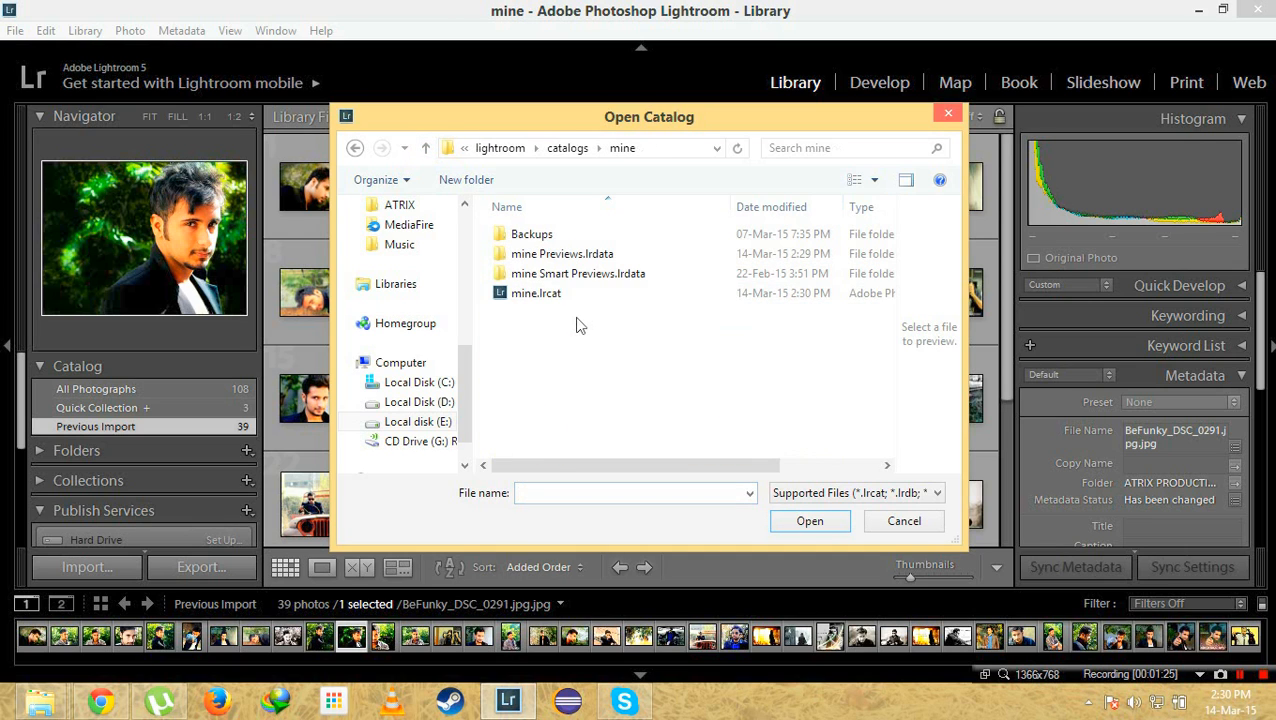
click(580, 300)
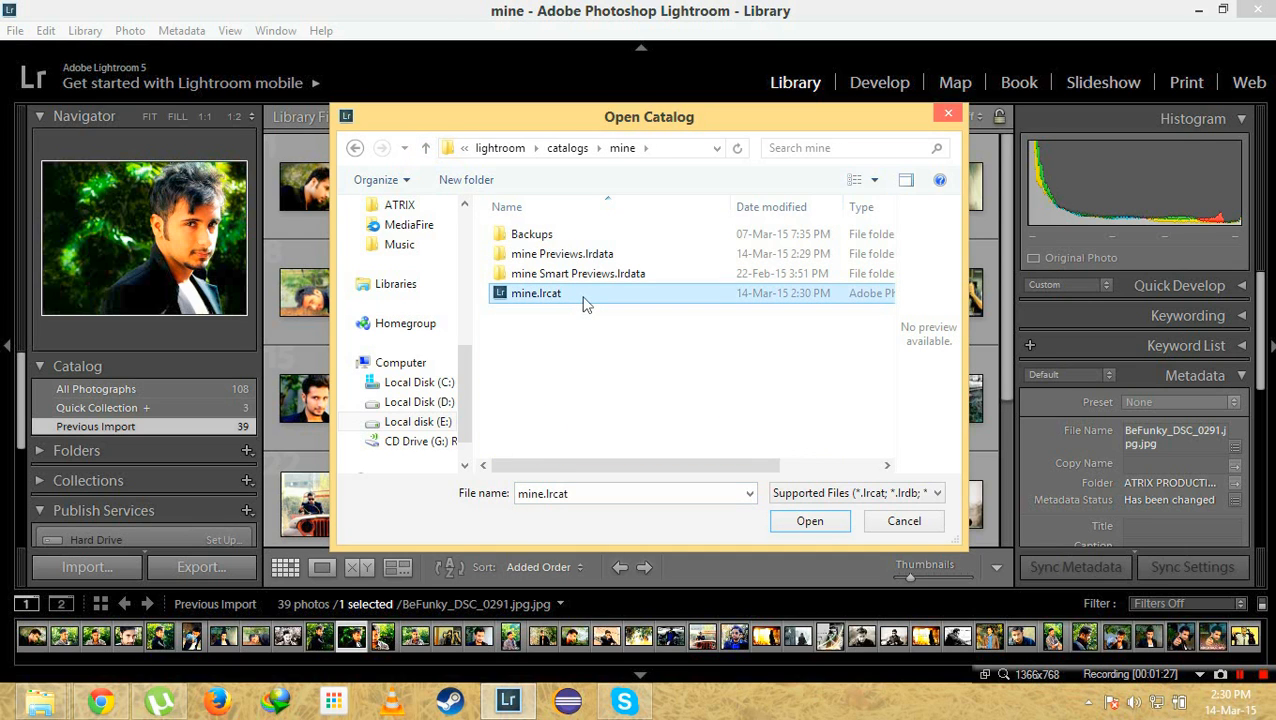
double_click(584, 300)
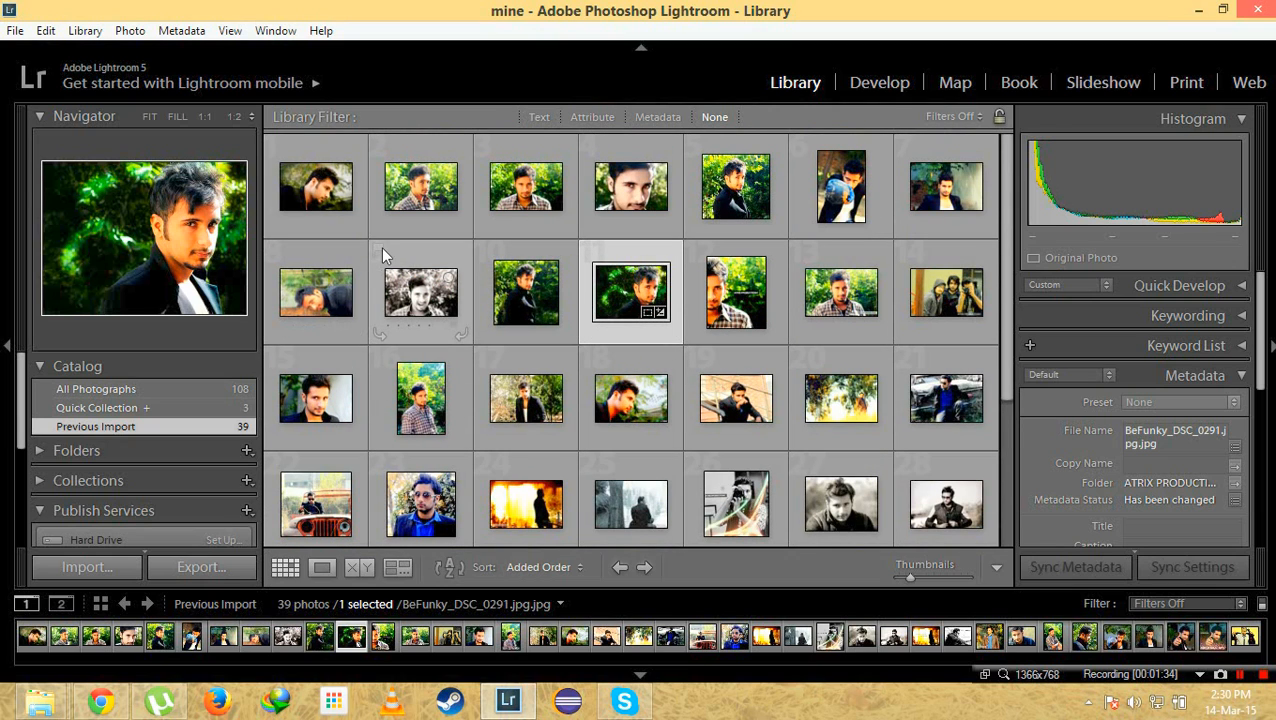
- Browse the imported photo thumbnails, and view the selected photo in Compare view and in Loupe view
scroll(390, 255, down, 2)
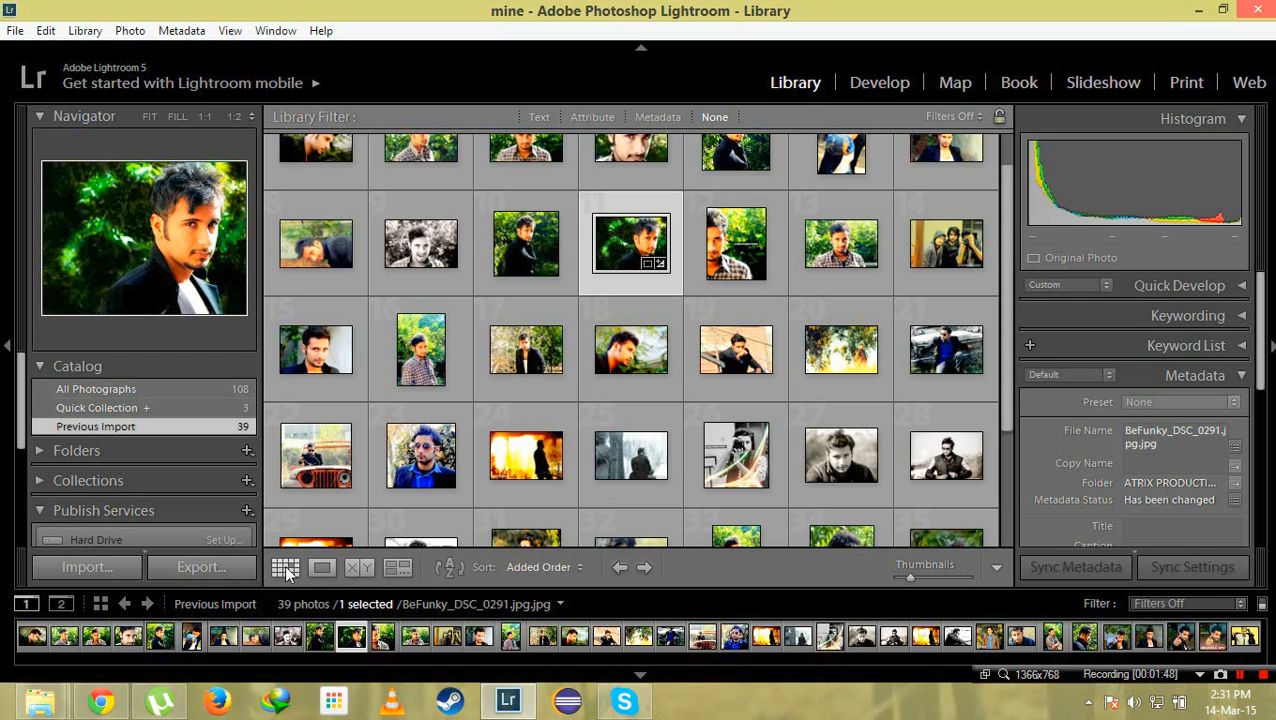
scroll(387, 283, up, 2)
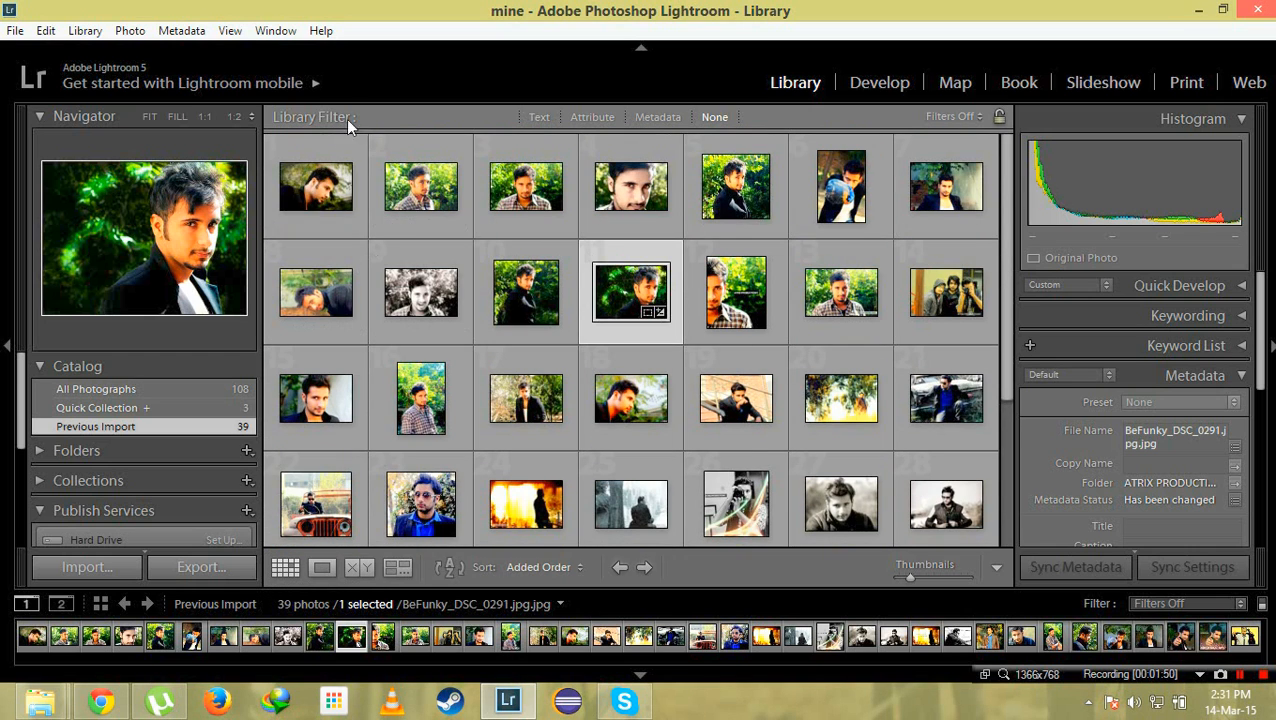
scroll(856, 300, down, 5)
scroll(857, 324, up, 5)
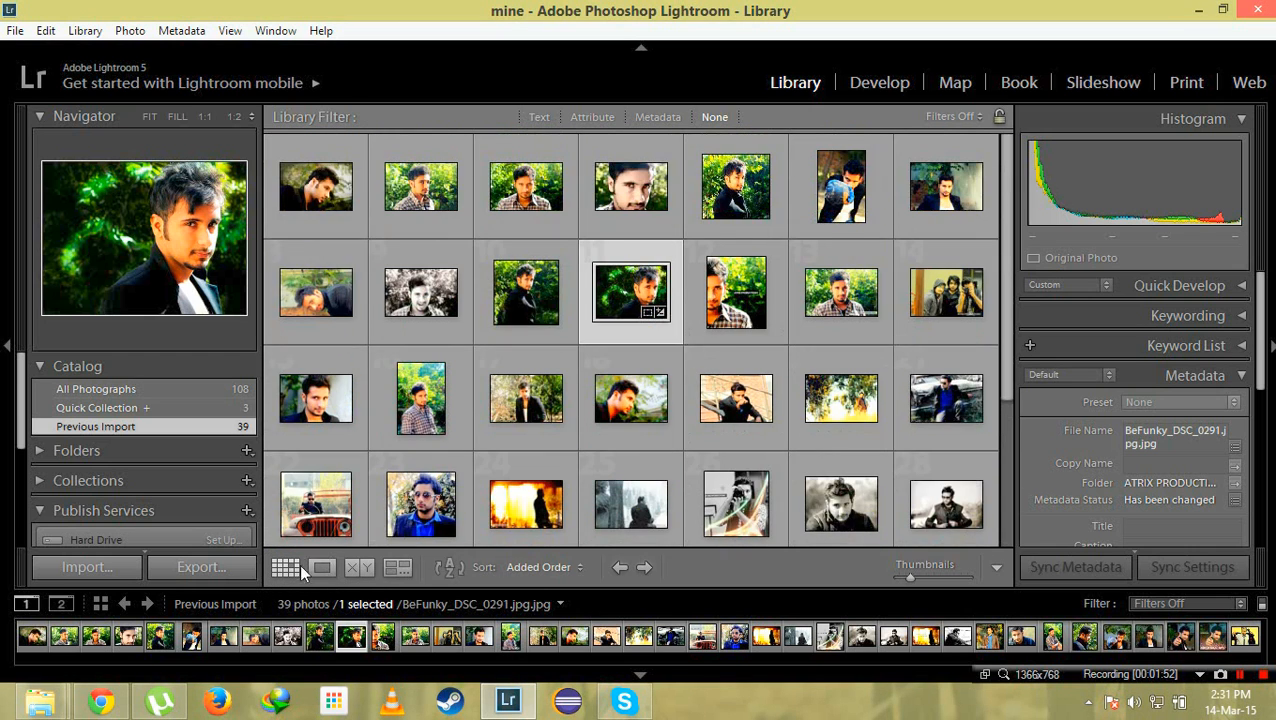
key(c)
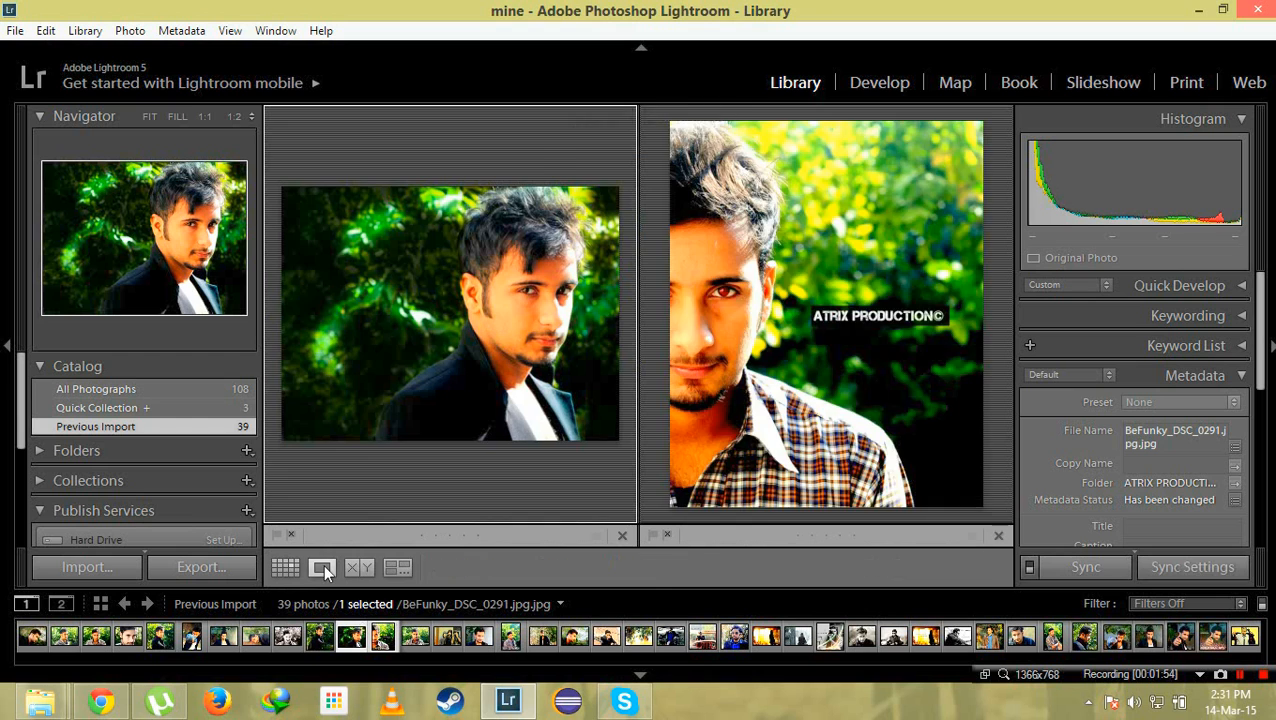
click(322, 566)
scroll(505, 312, down, 2)
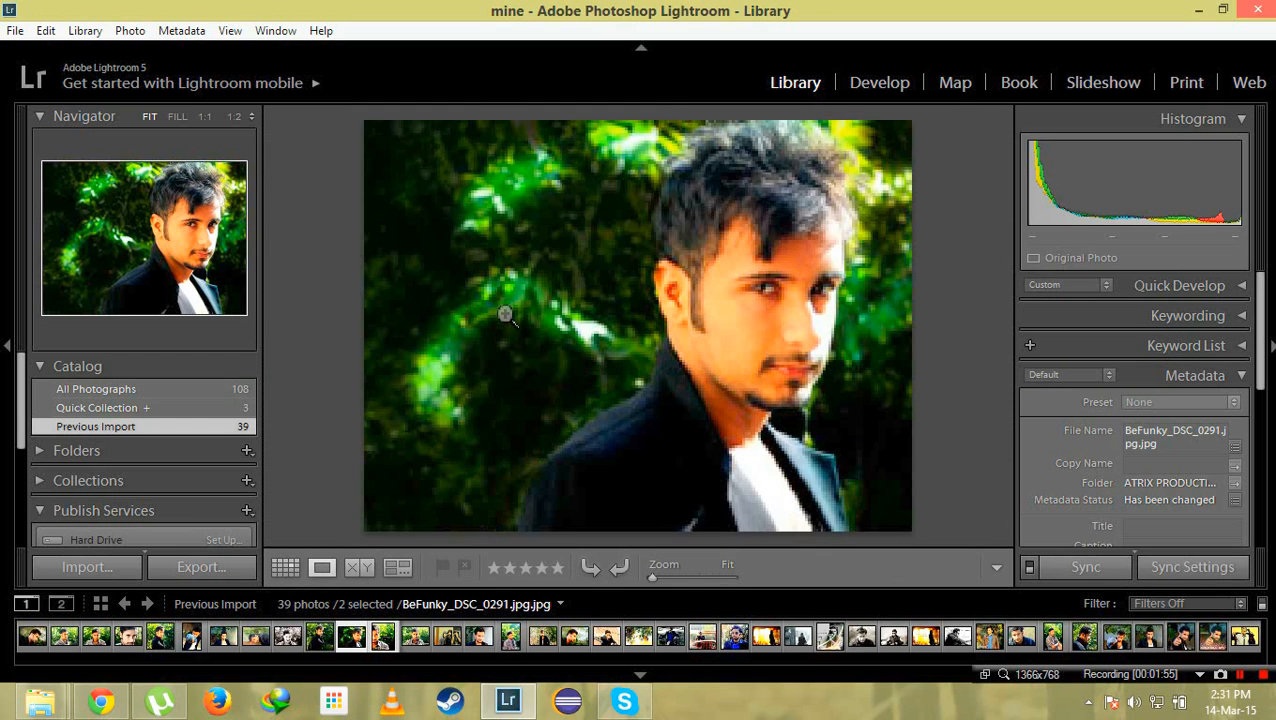
scroll(499, 334, down, 1)
scroll(499, 334, down, 3)
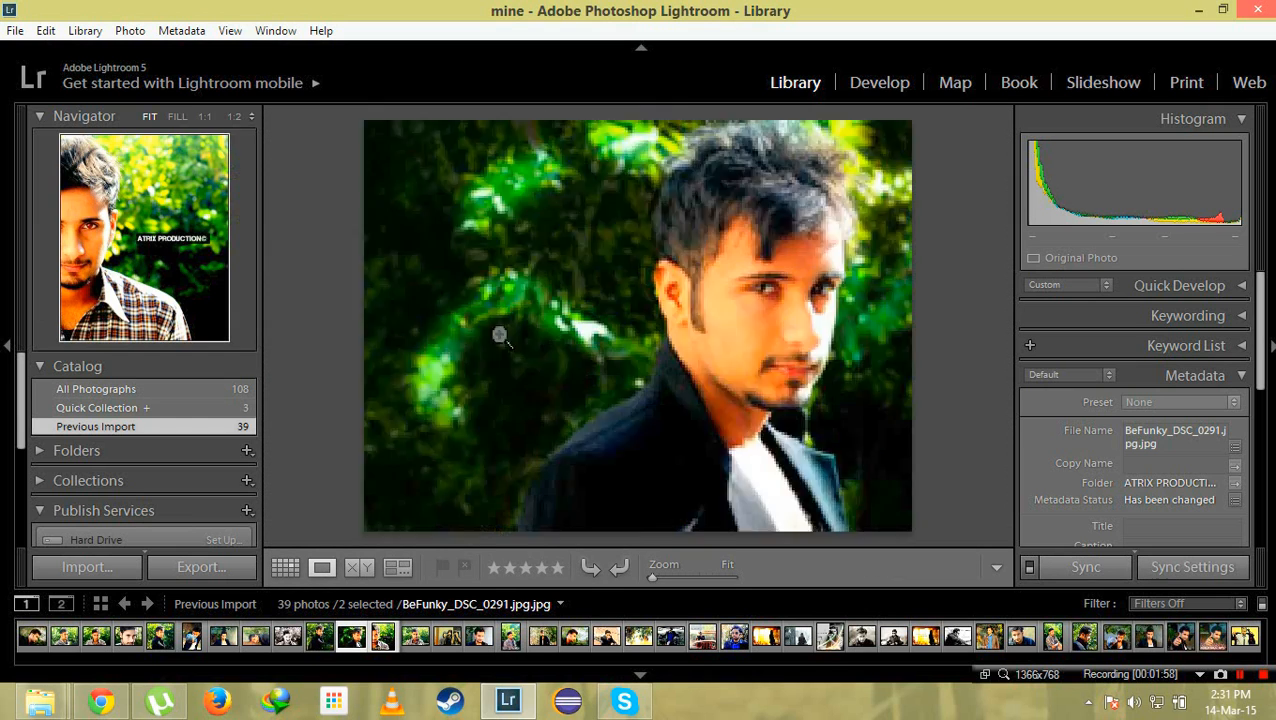
- View the two selected photos in Compare view and Survey view, and return to the thumbnail grid
click(365, 566)
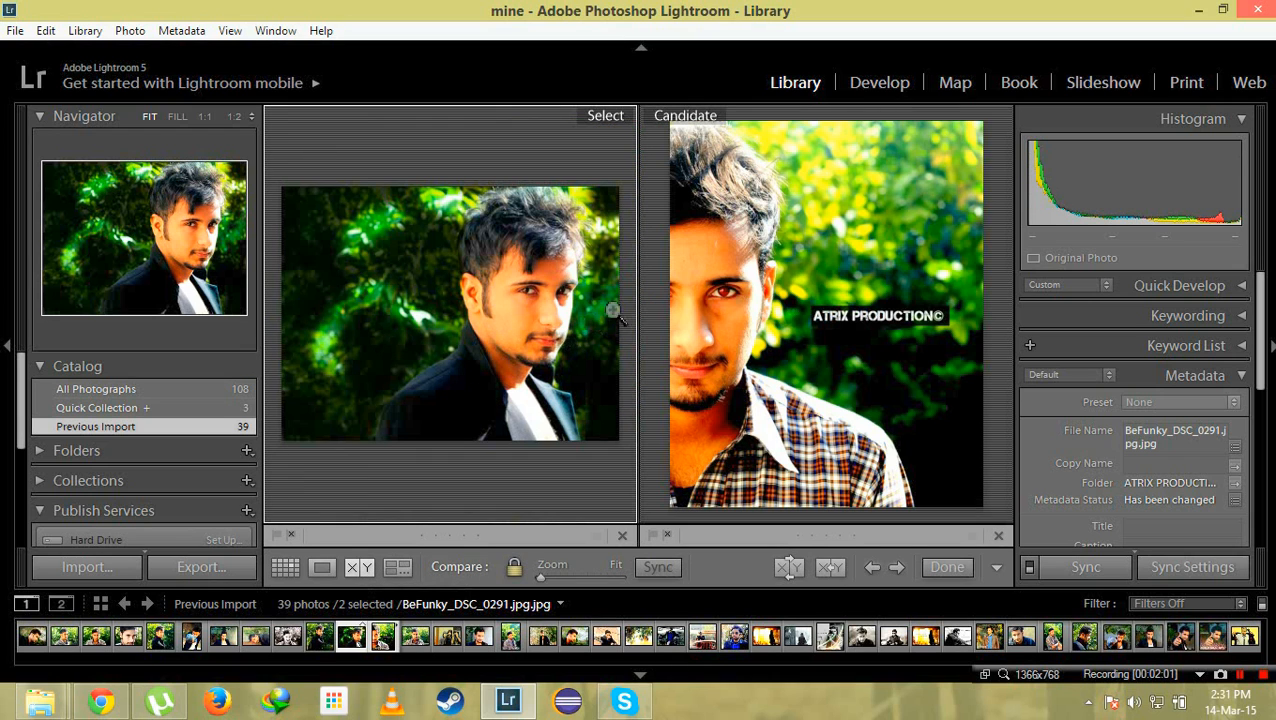
click(393, 567)
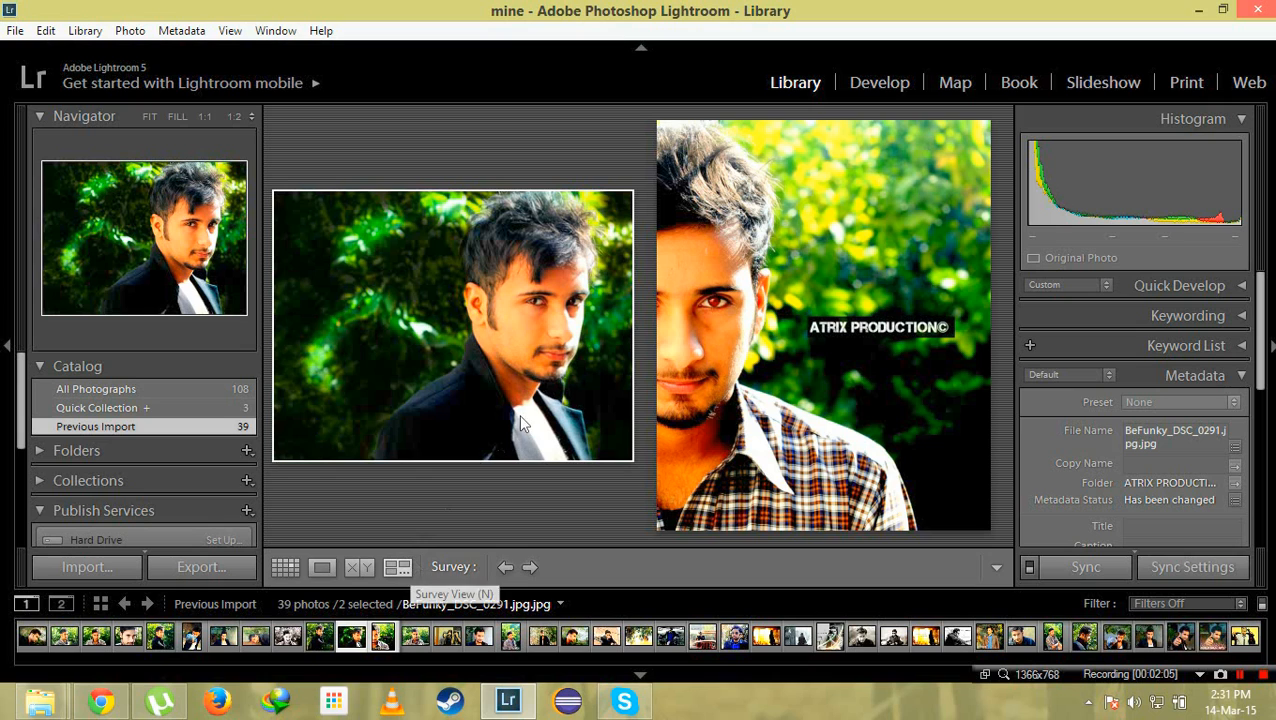
key(g)
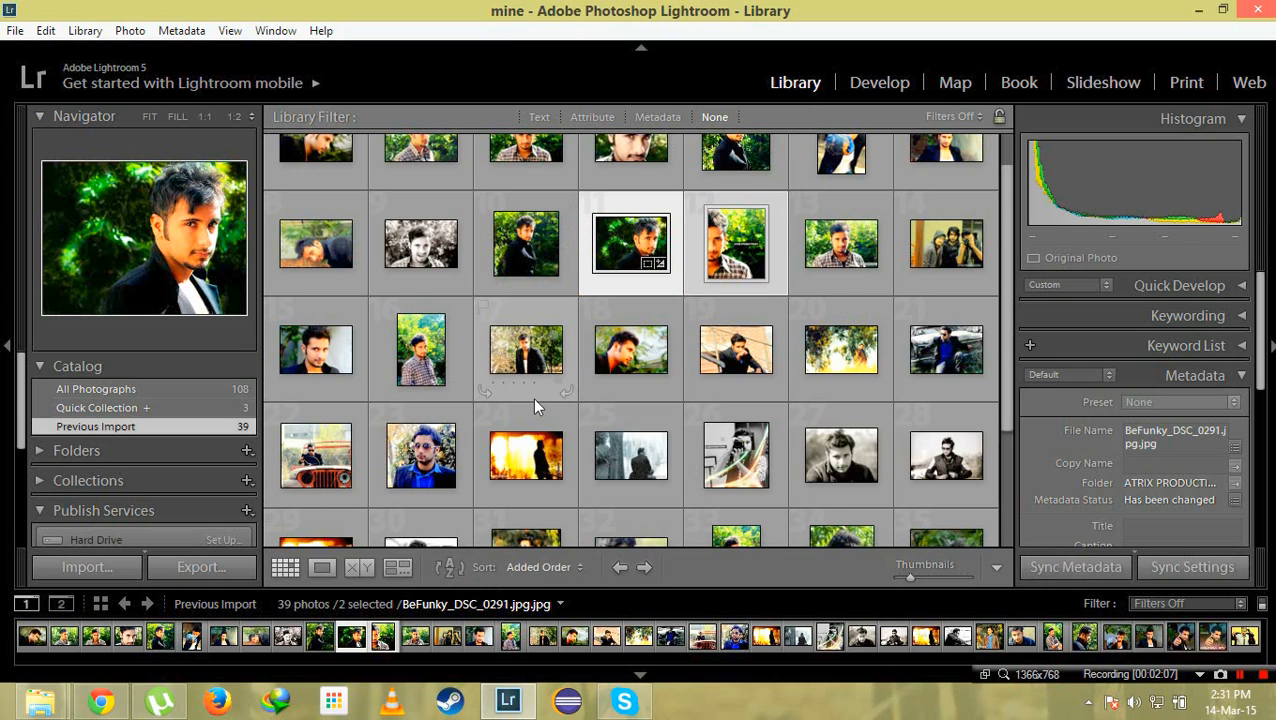
scroll(532, 397, up, 1)
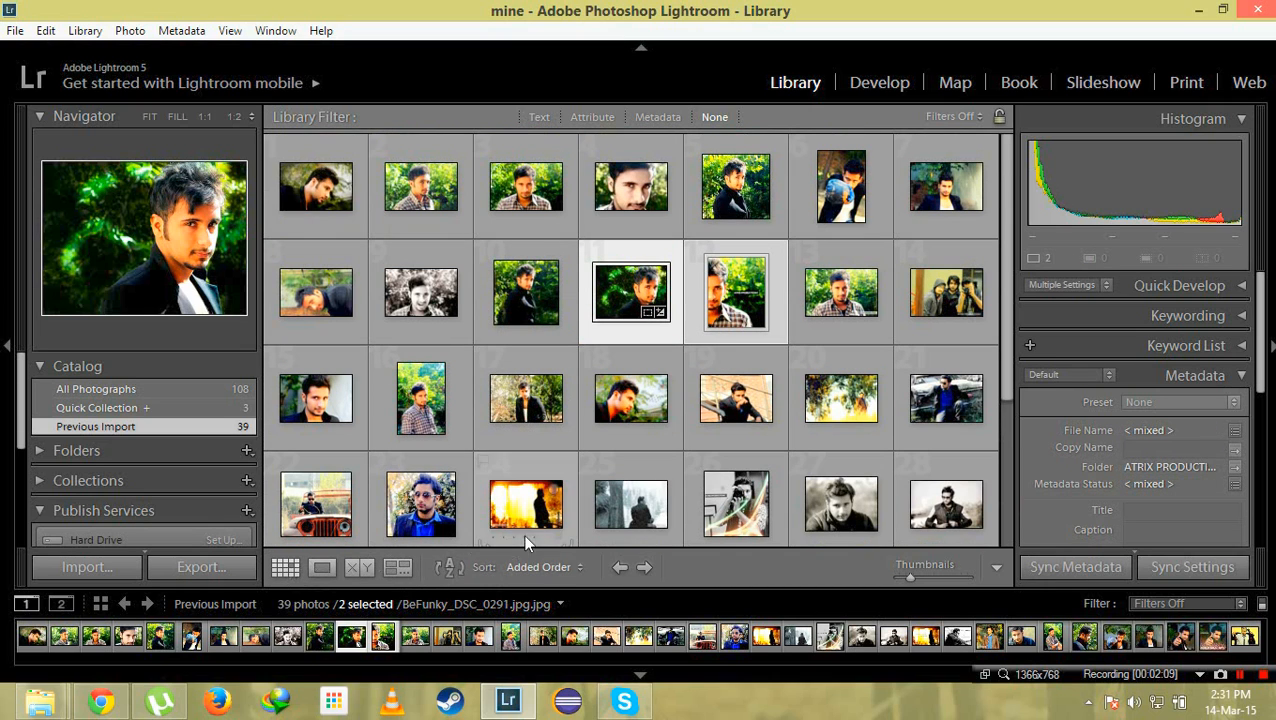
drag(911, 576, 911, 577)
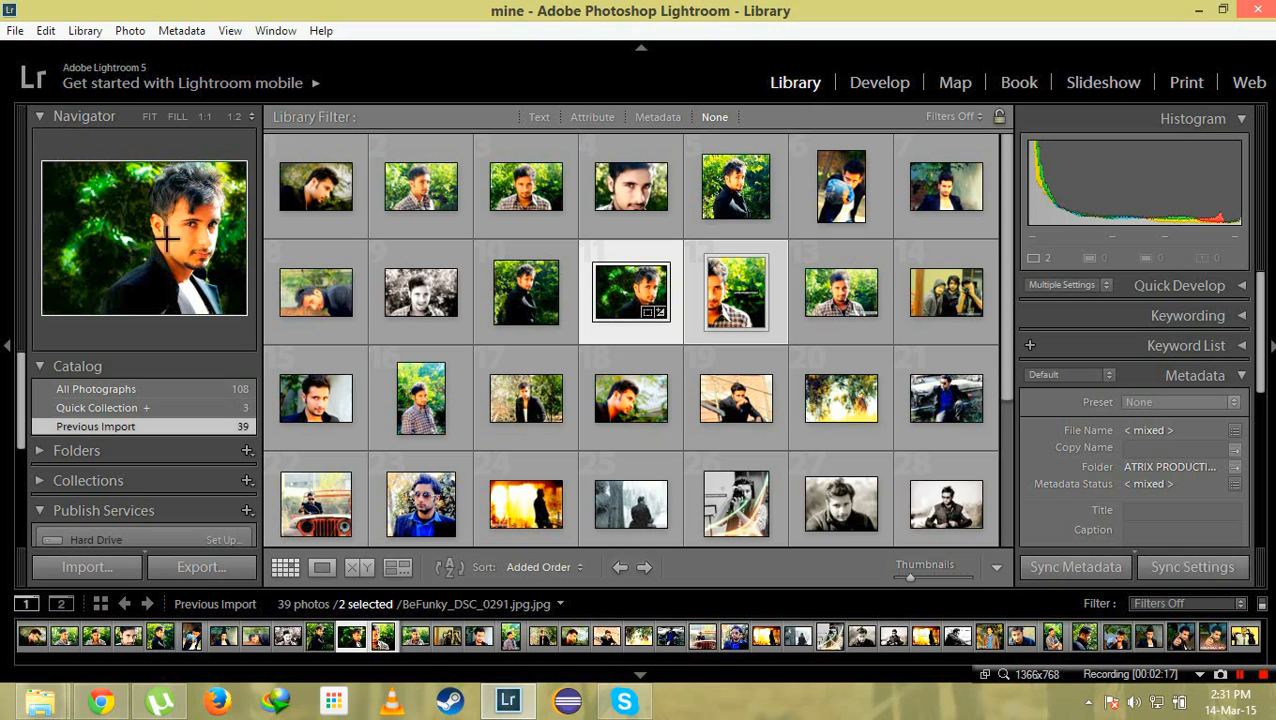
- Inspect the active photo enlarged in Loupe view at the 1:1, Fit, Fill and 1:2 zoom levels
click(199, 243)
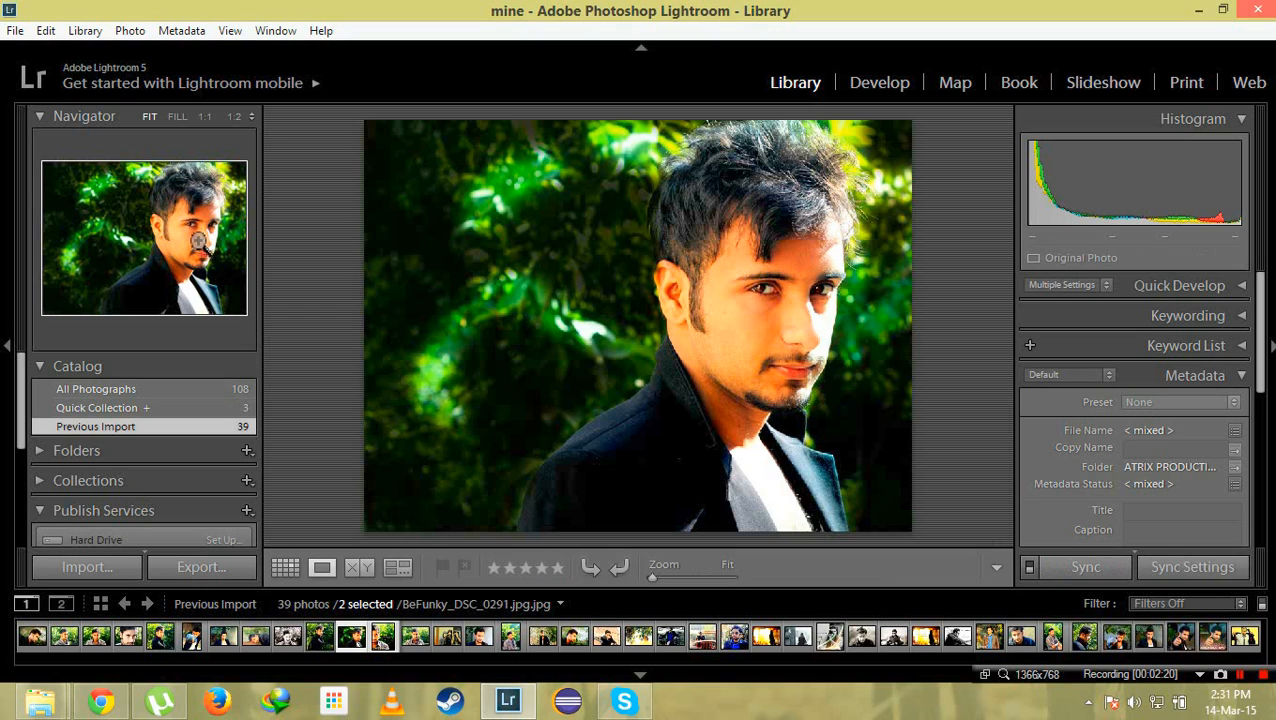
click(181, 216)
mouse_move(181, 216)
mouse_down()
mouse_move(194, 205)
mouse_move(202, 228)
mouse_move(188, 218)
mouse_move(201, 212)
mouse_move(178, 252)
mouse_move(155, 240)
mouse_move(163, 217)
mouse_up()
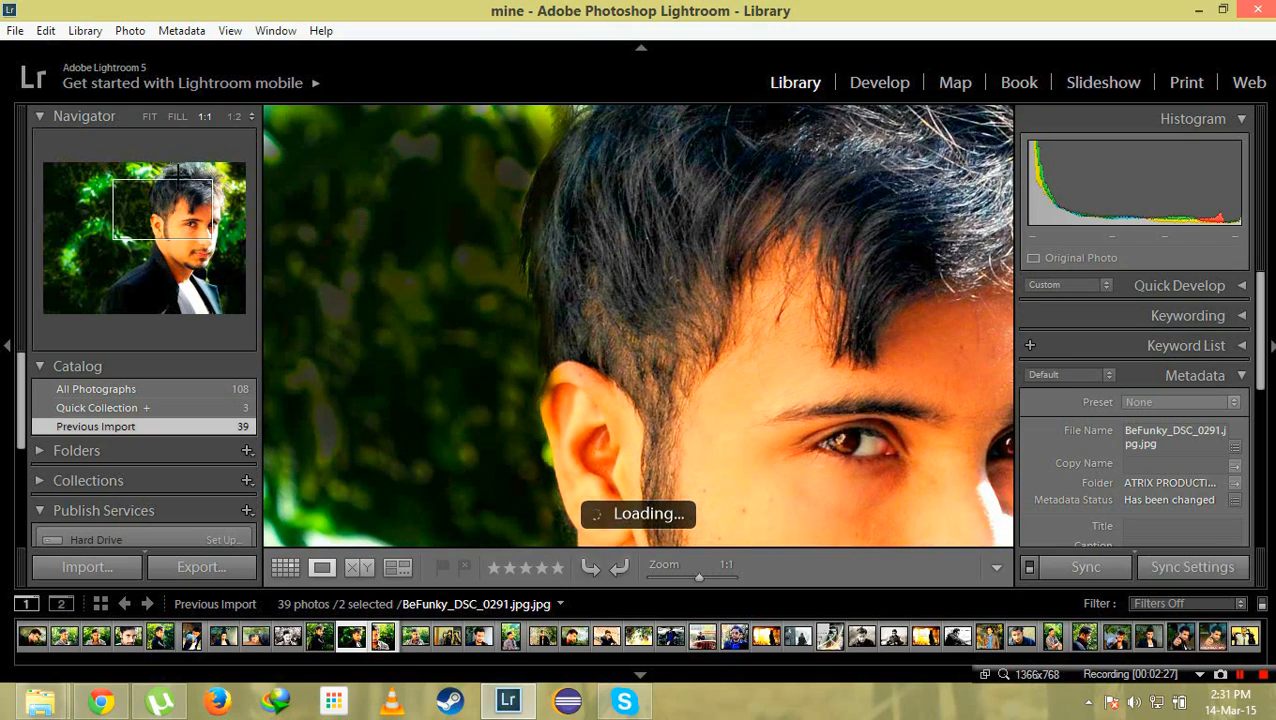
click(149, 118)
click(176, 118)
click(235, 116)
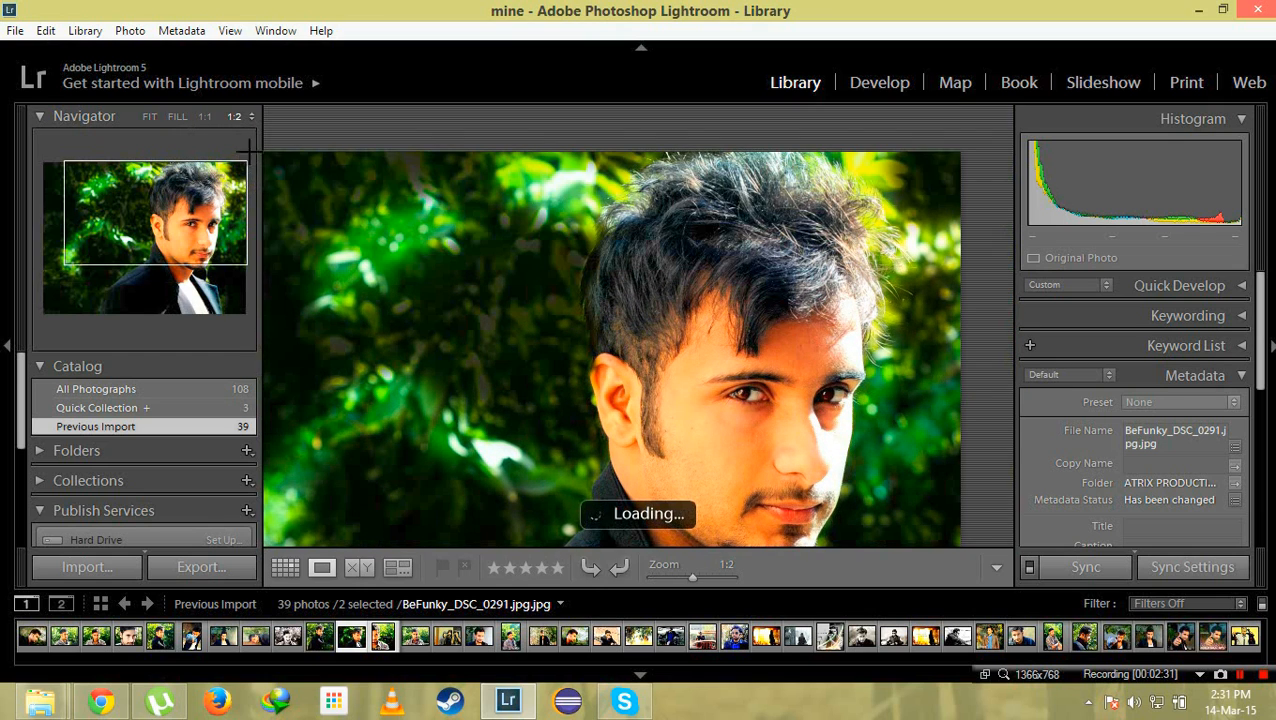
click(252, 117)
click(86, 220)
- Show the Quick Collection photos in the grid, and return to browsing the Previous Import photos
click(37, 364)
click(40, 366)
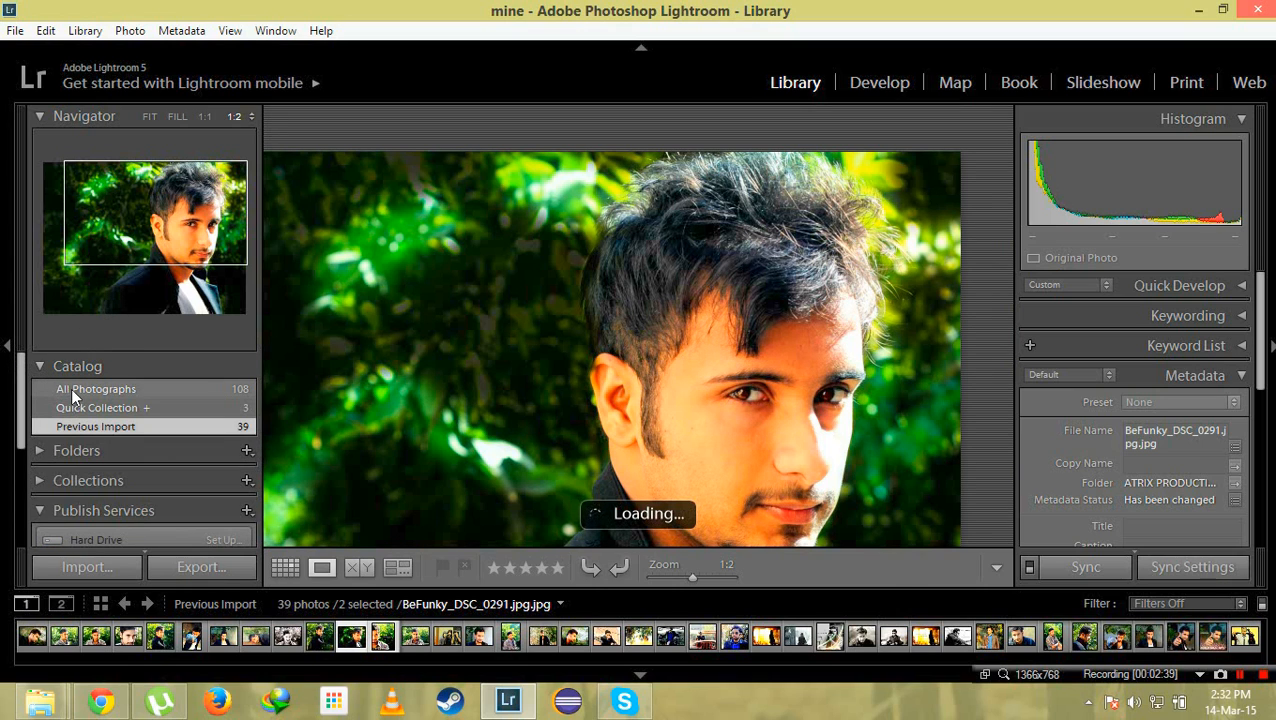
key(g)
click(87, 409)
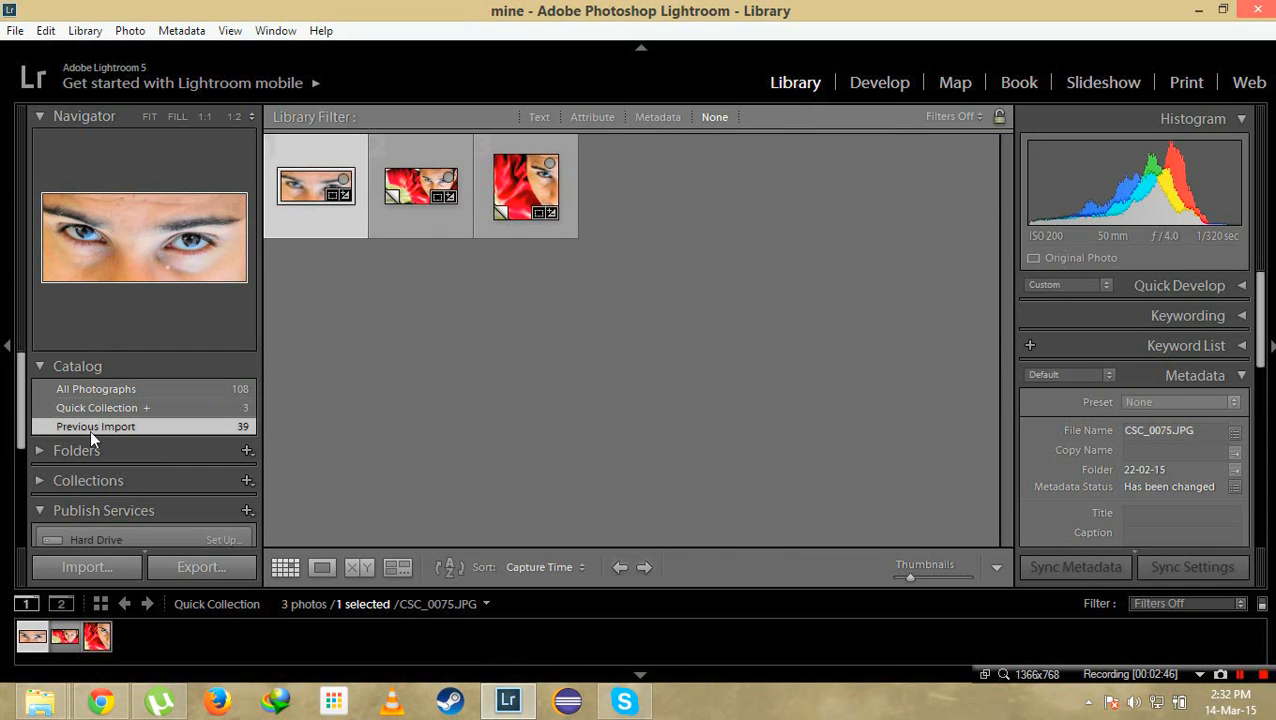
click(90, 428)
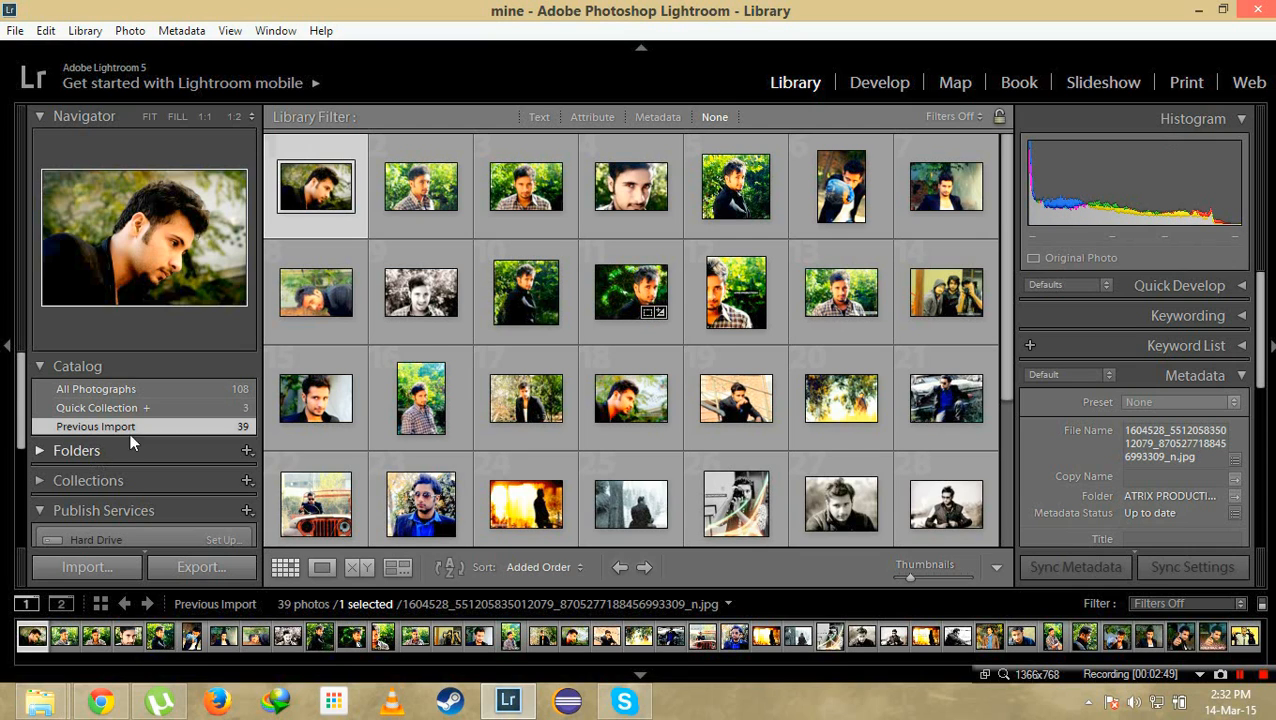
scroll(432, 316, down, 3)
scroll(432, 316, up, 3)
scroll(431, 314, down, 3)
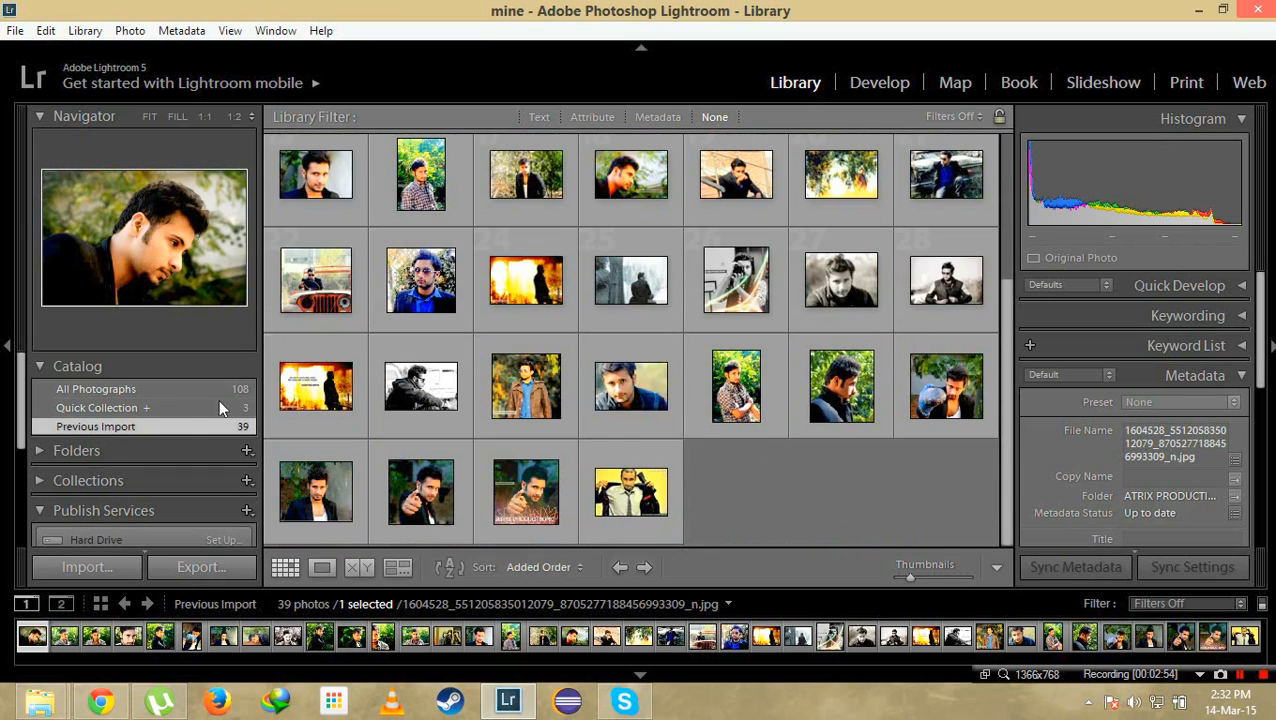
- Collapse the Catalog section and expand the Folders section to view its local disks
click(36, 366)
click(48, 396)
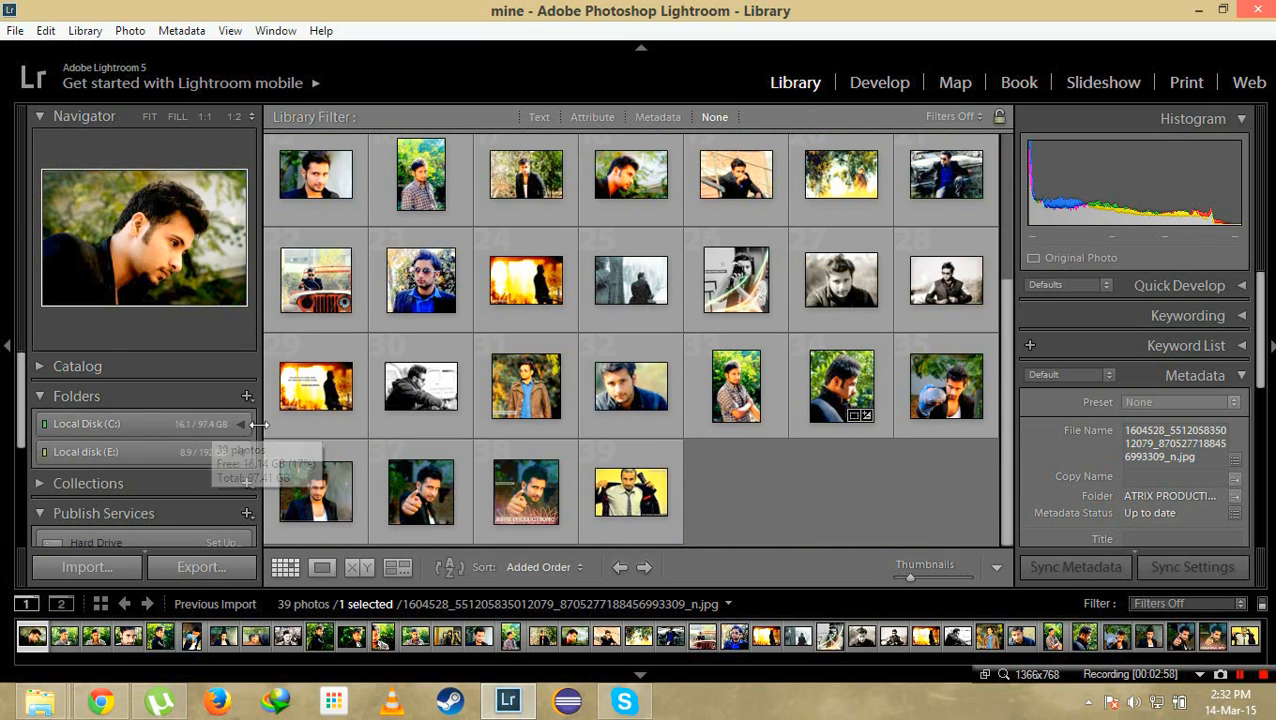
click(242, 424)
click(243, 424)
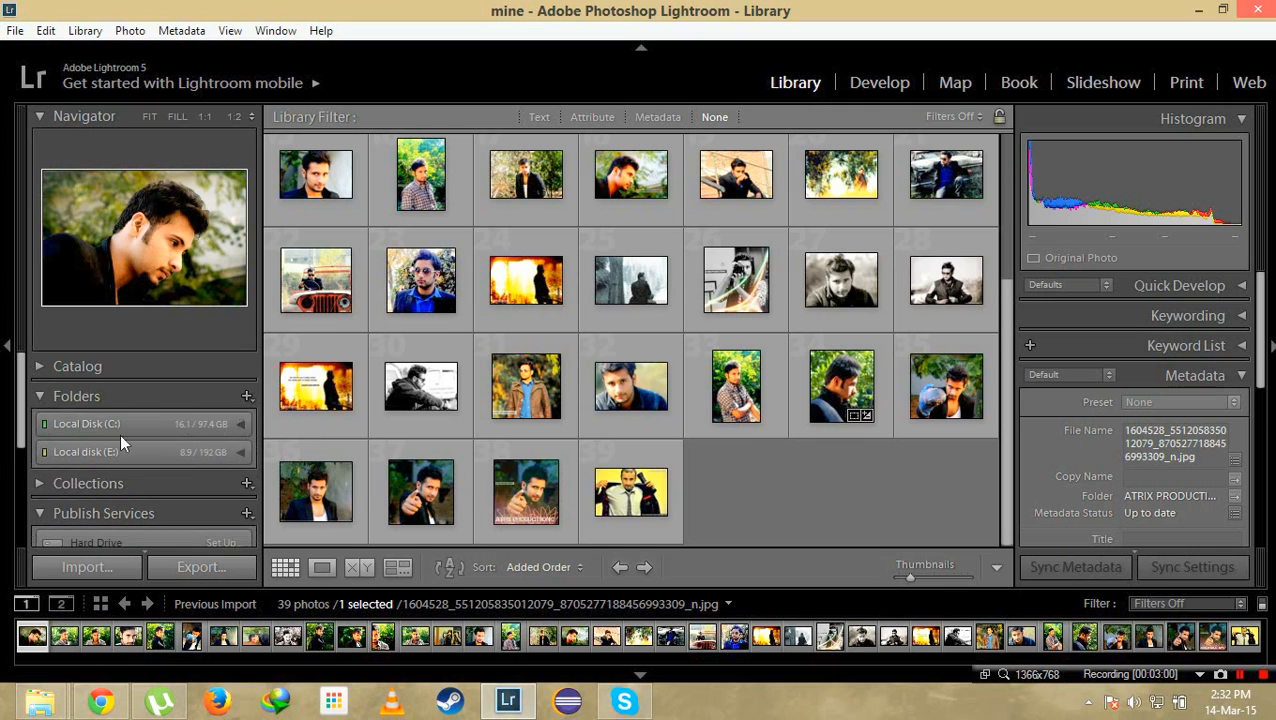
- Collapse the Folders section and expand the Collections section
click(39, 396)
click(46, 428)
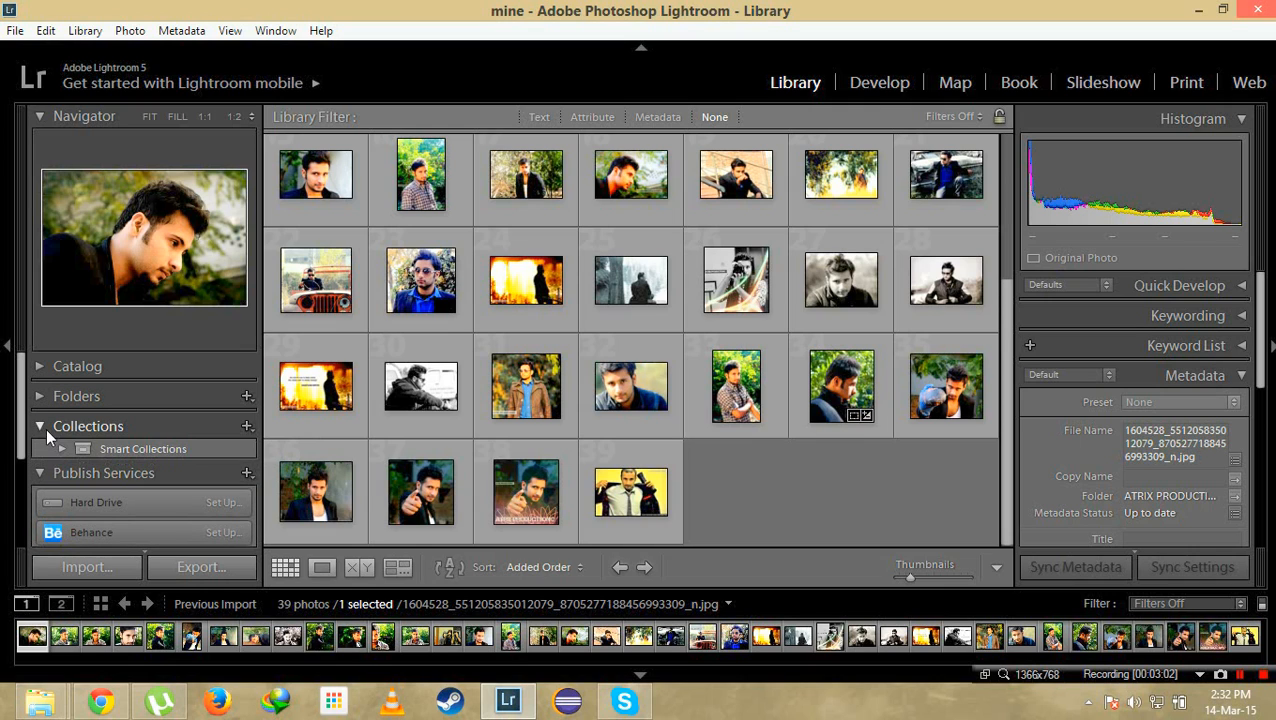
- Expand the Smart Collections set, look through its smart collections from Colored Red to Without Keywords, and collapse it
click(54, 450)
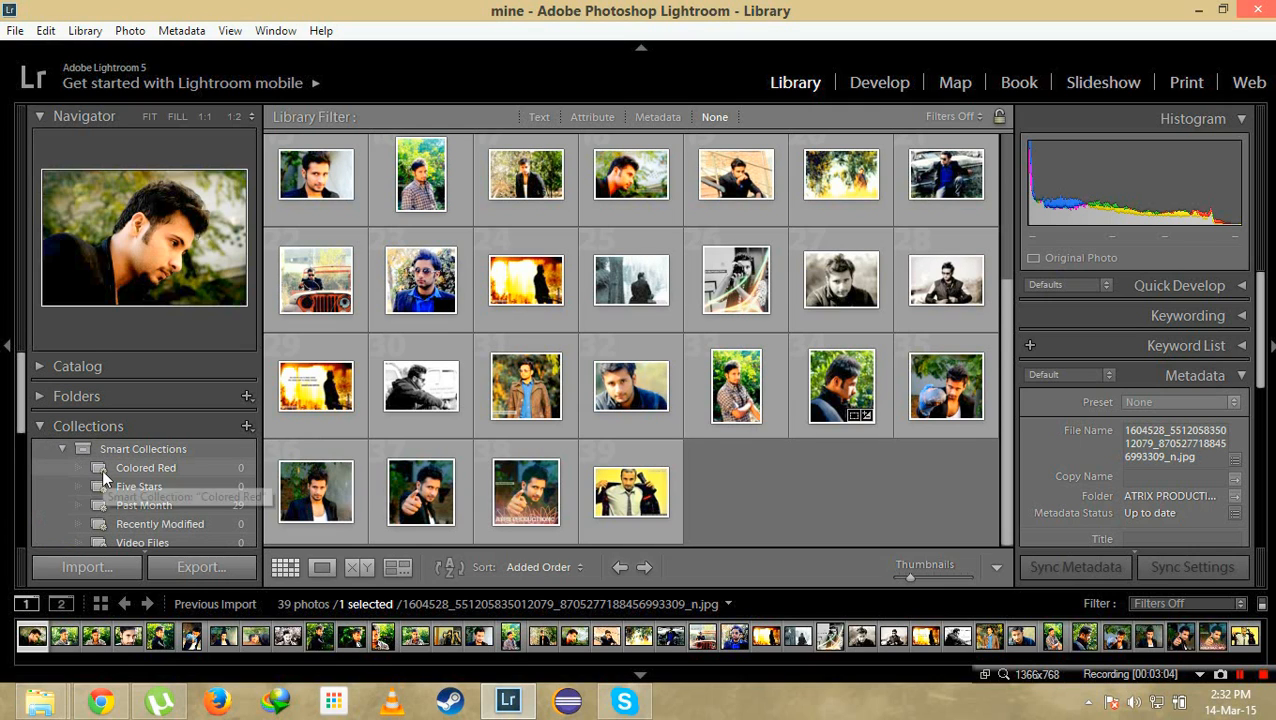
scroll(102, 469, down, 1)
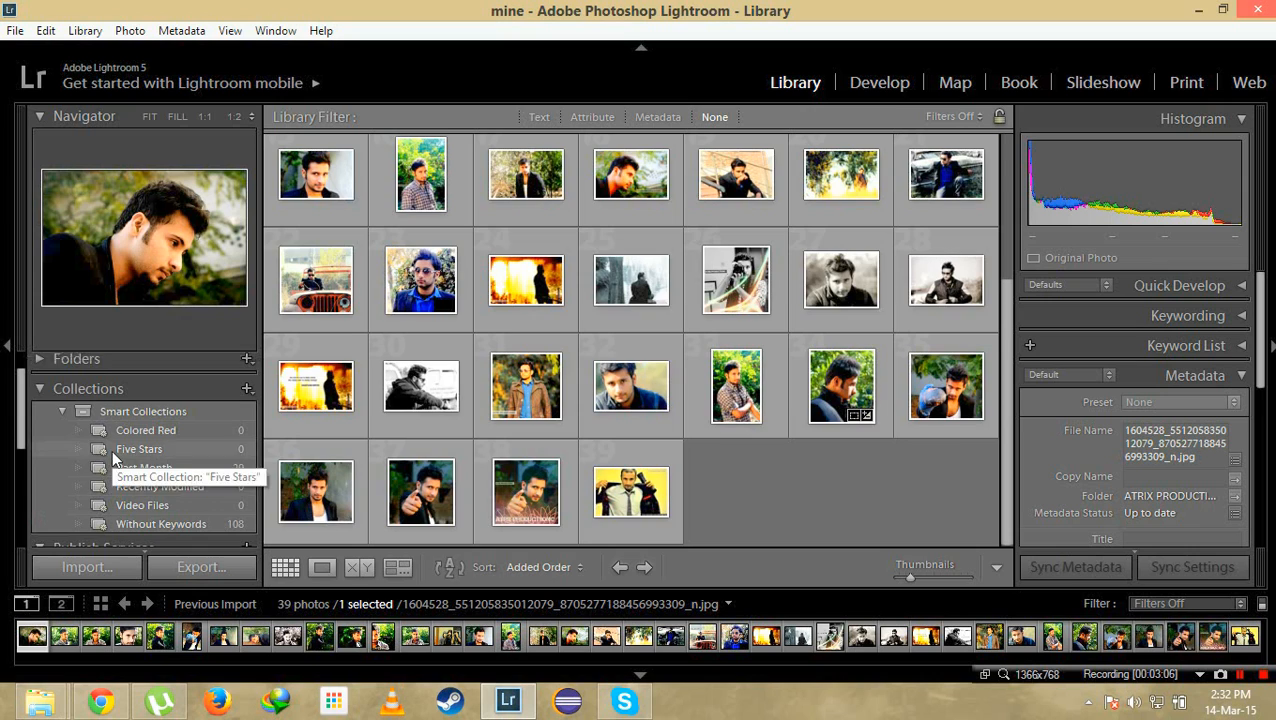
scroll(112, 450, up, 1)
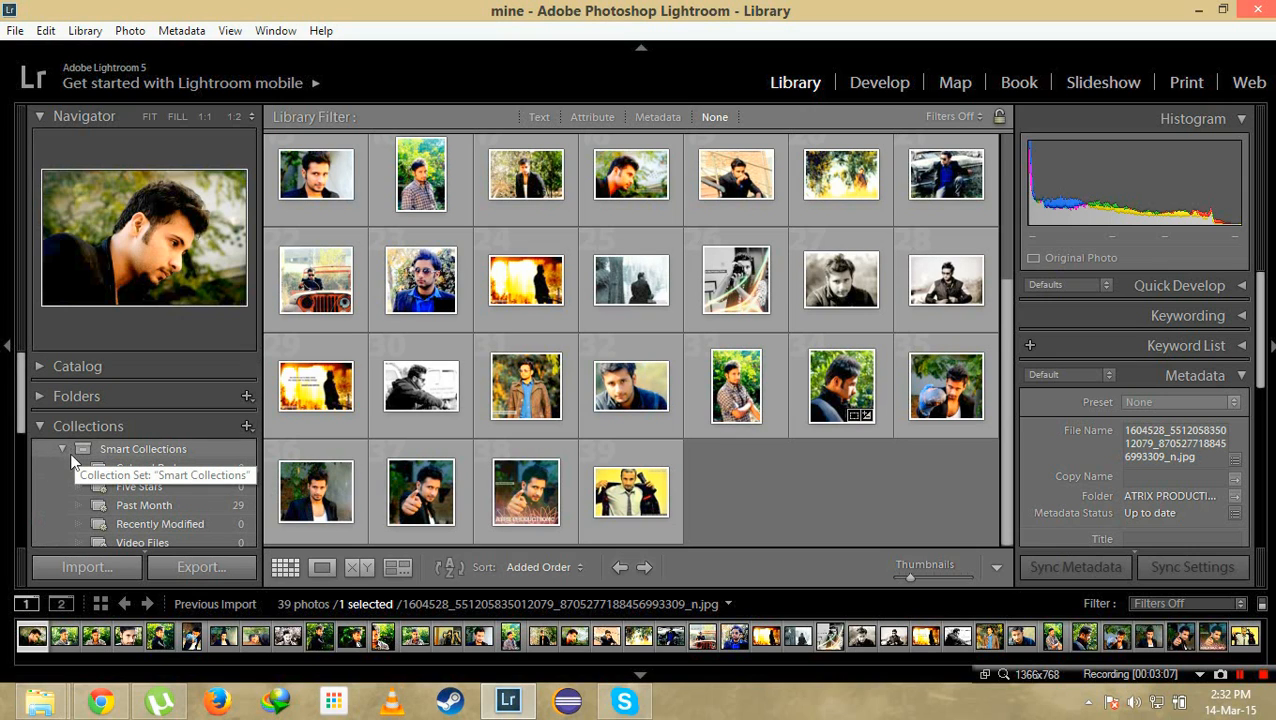
scroll(65, 452, down, 2)
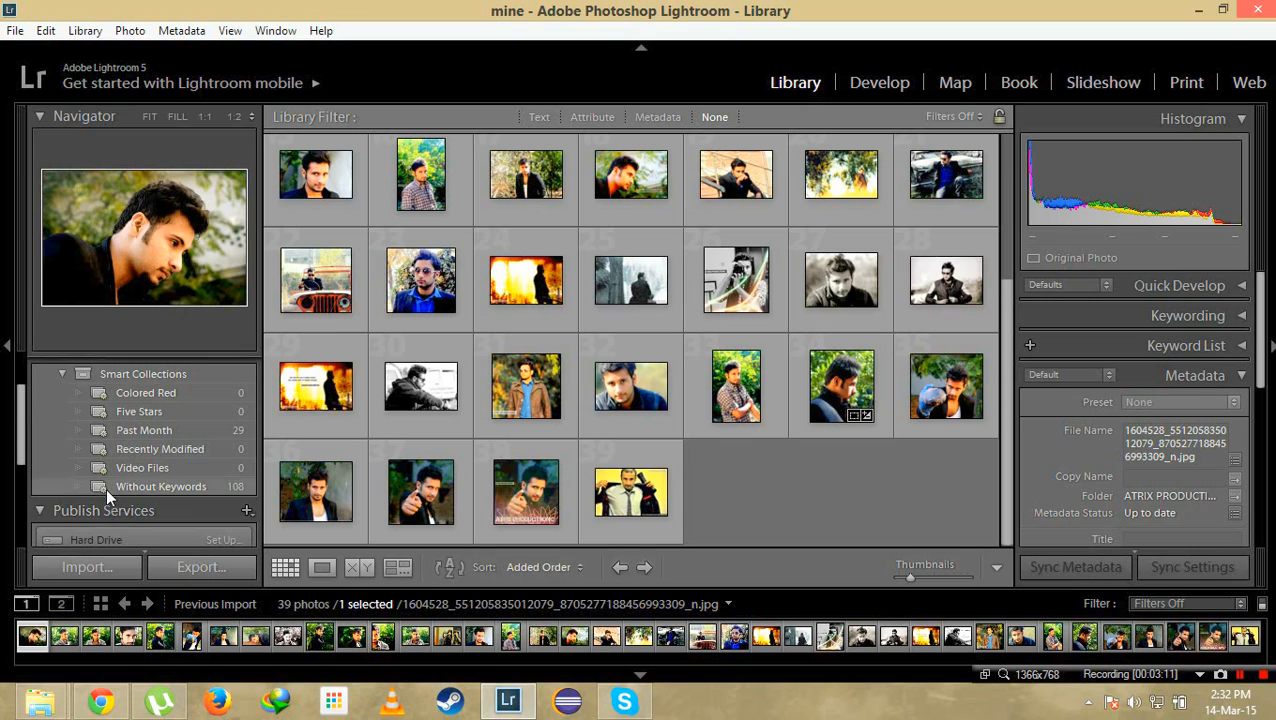
scroll(106, 487, up, 2)
click(63, 448)
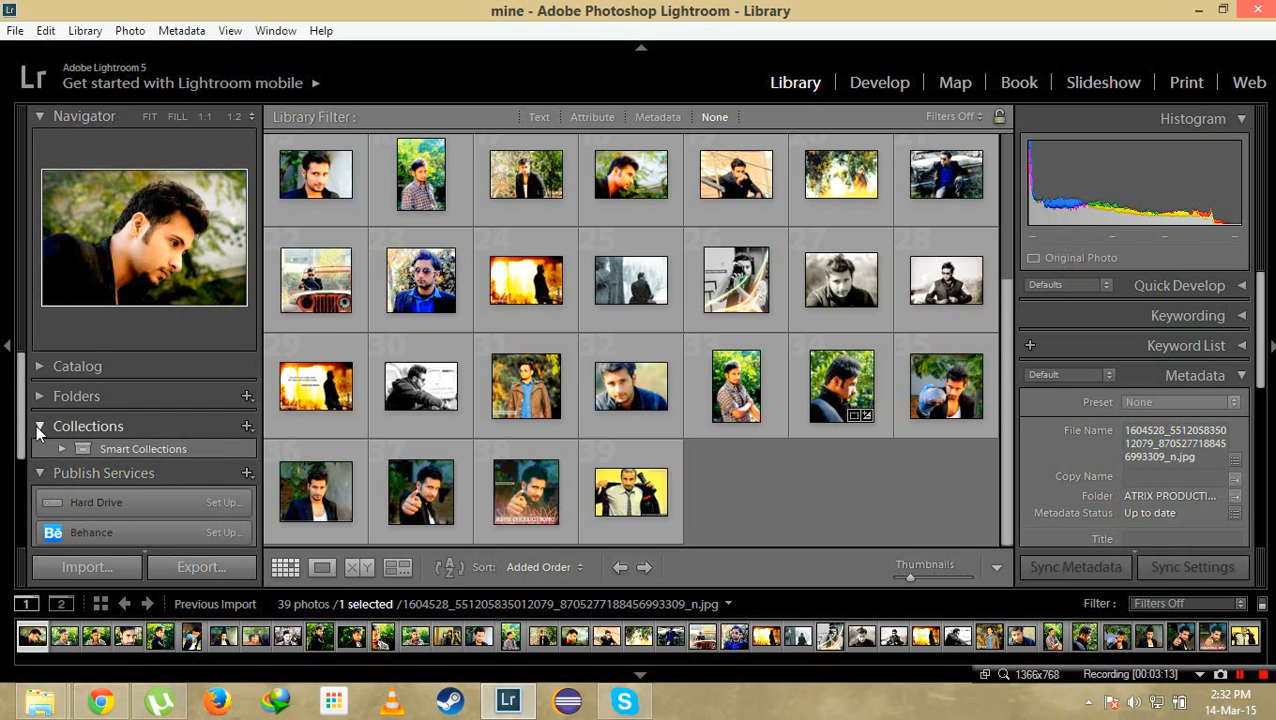
- Collapse the Collections section, review the available publish services, and collapse the Publish Services section
click(40, 431)
click(43, 456)
click(43, 454)
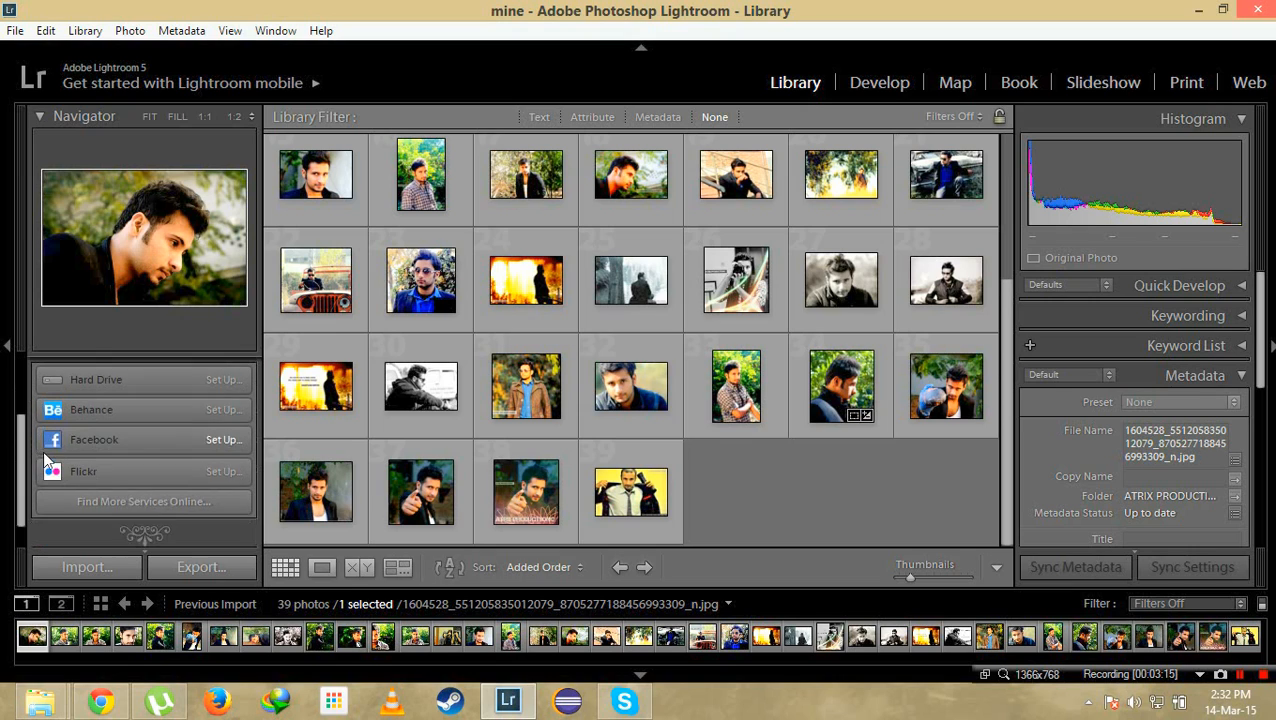
scroll(77, 440, up, 1)
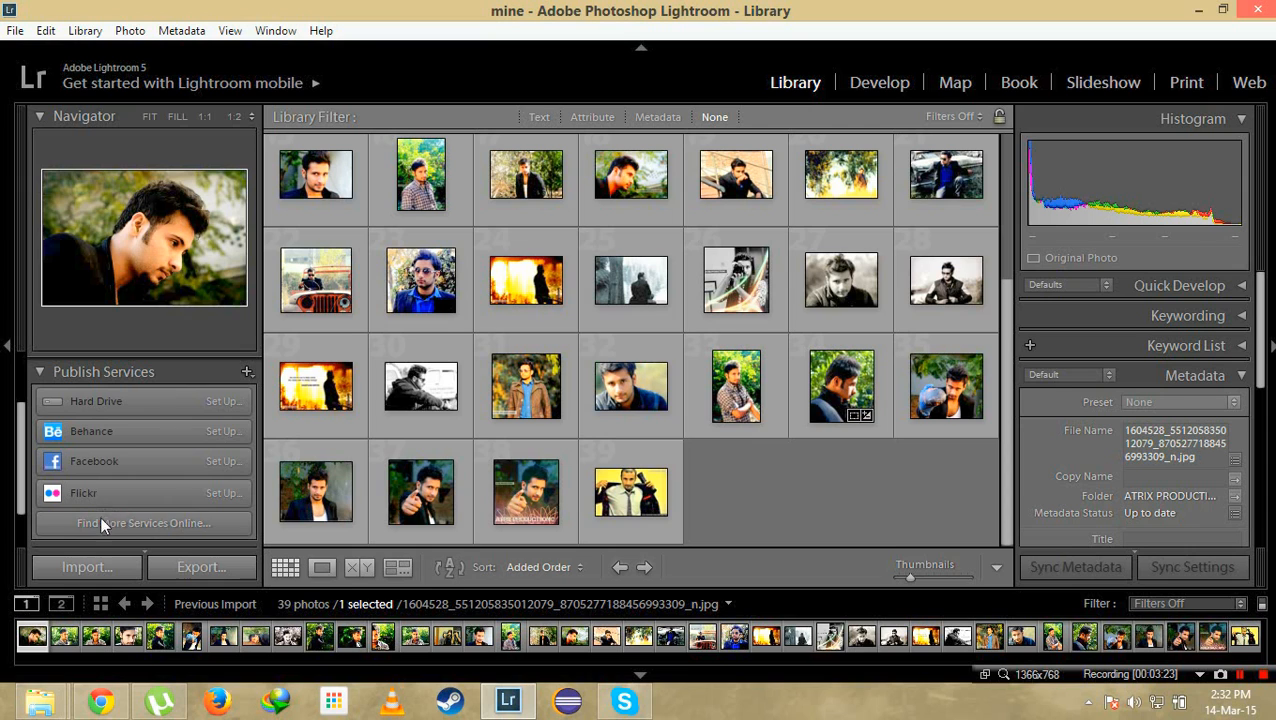
click(44, 373)
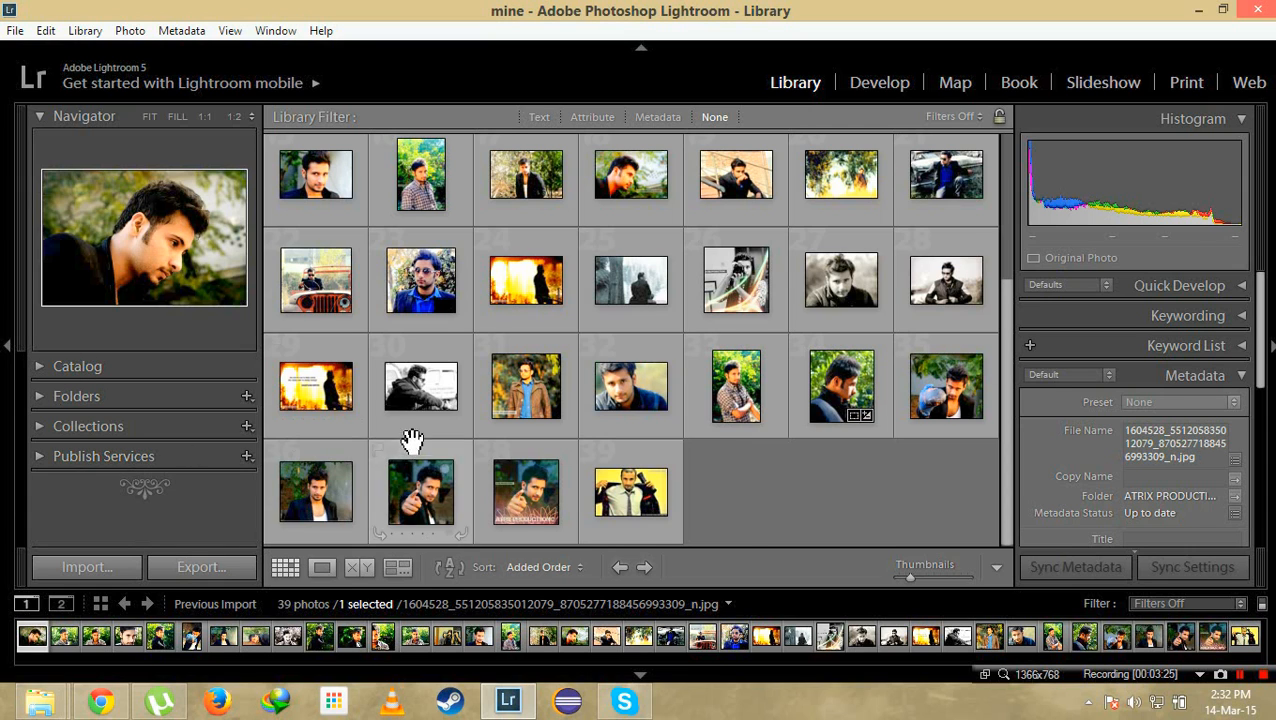
- Browse the Previous Import grid and select BeFunky_nuluju.jpg to preview it in the Navigator
scroll(487, 382, up, 4)
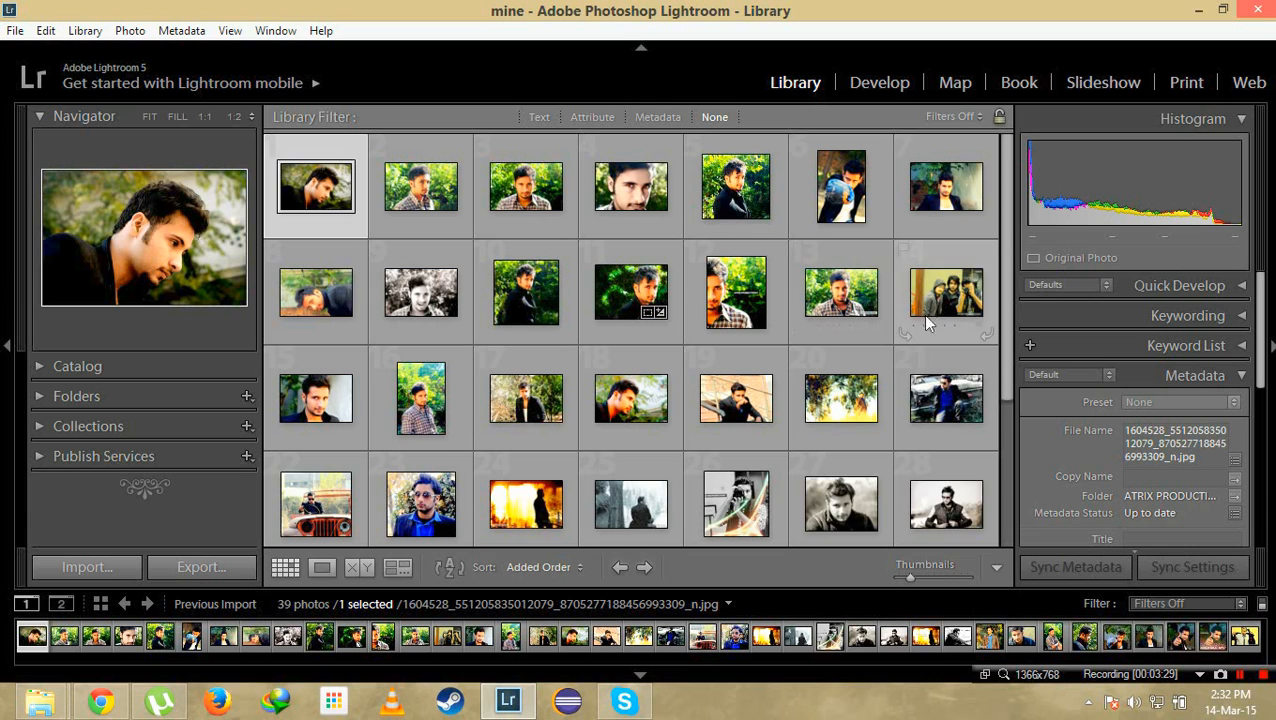
scroll(870, 360, down, 3)
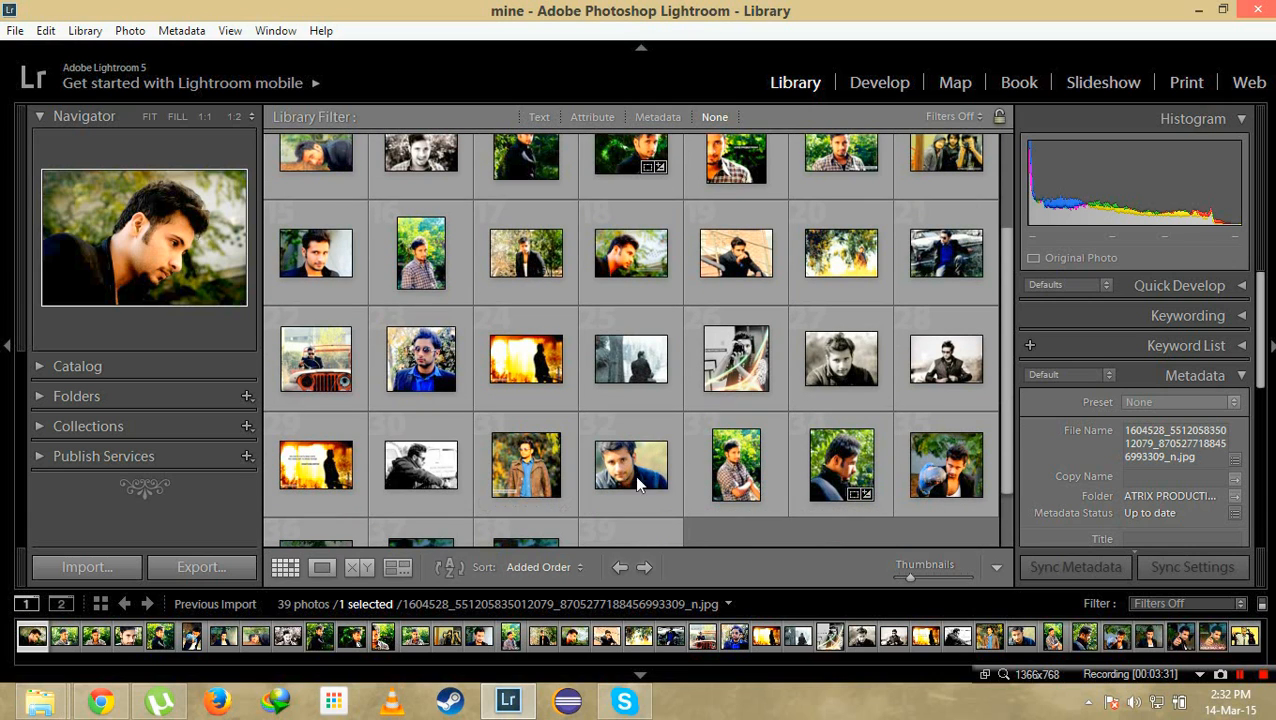
click(718, 478)
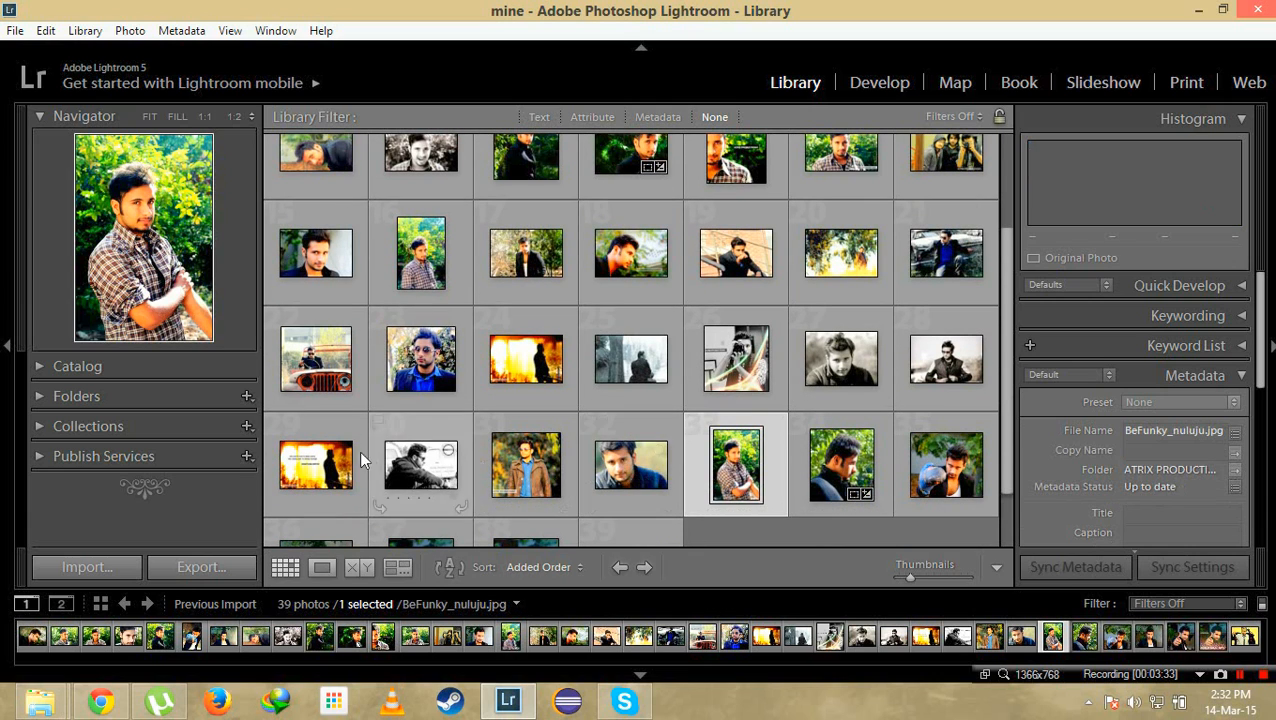
scroll(345, 454, up, 3)
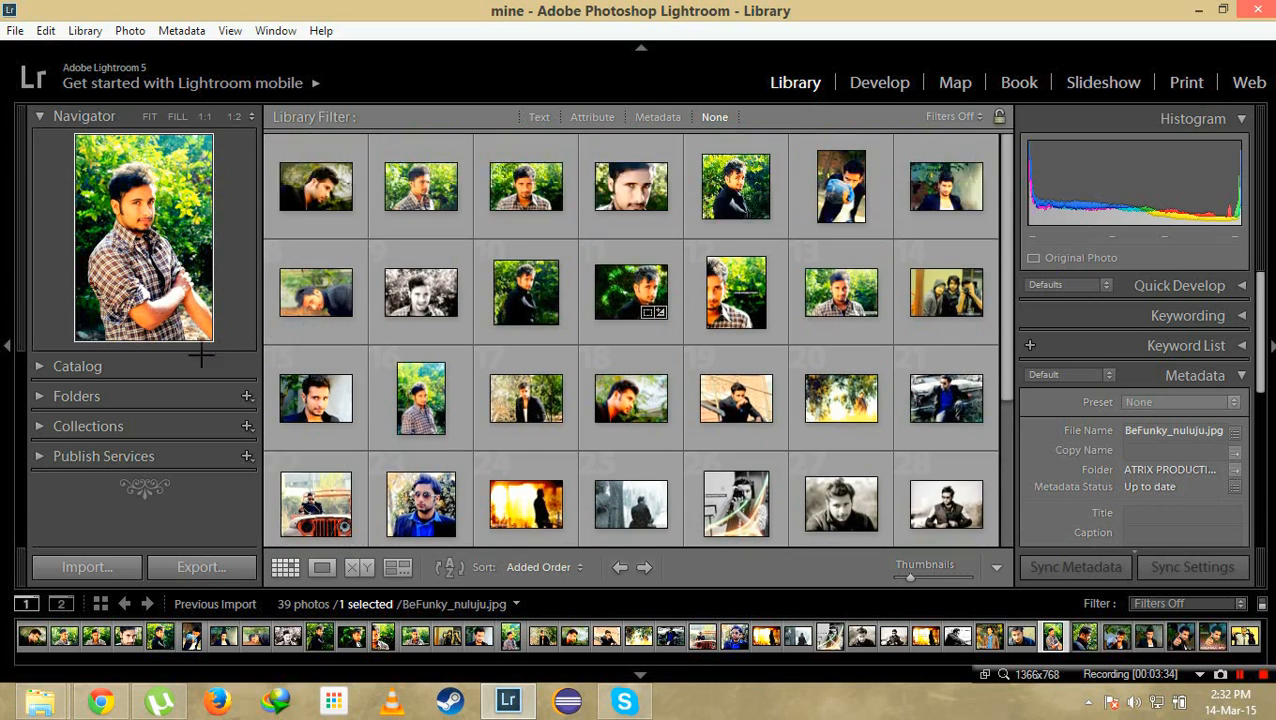
- Expand the Catalog section and show All Photographs in the grid
click(67, 368)
click(101, 390)
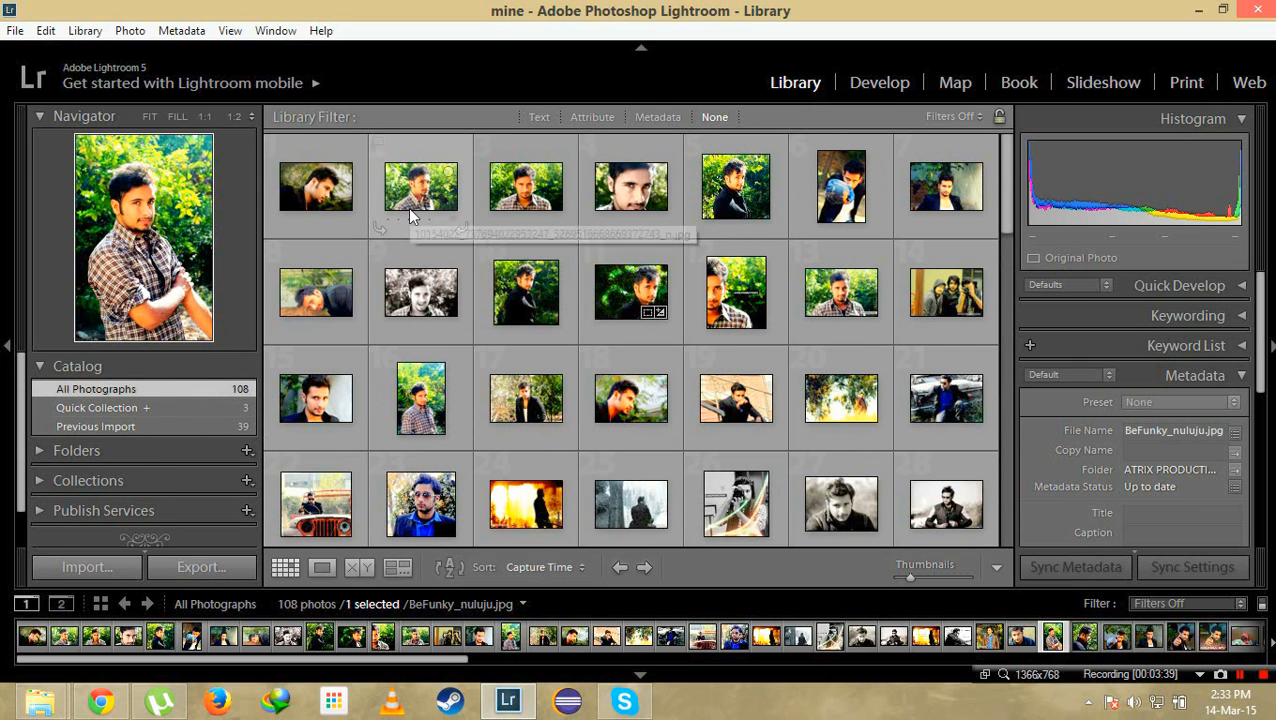
scroll(349, 340, down, 2)
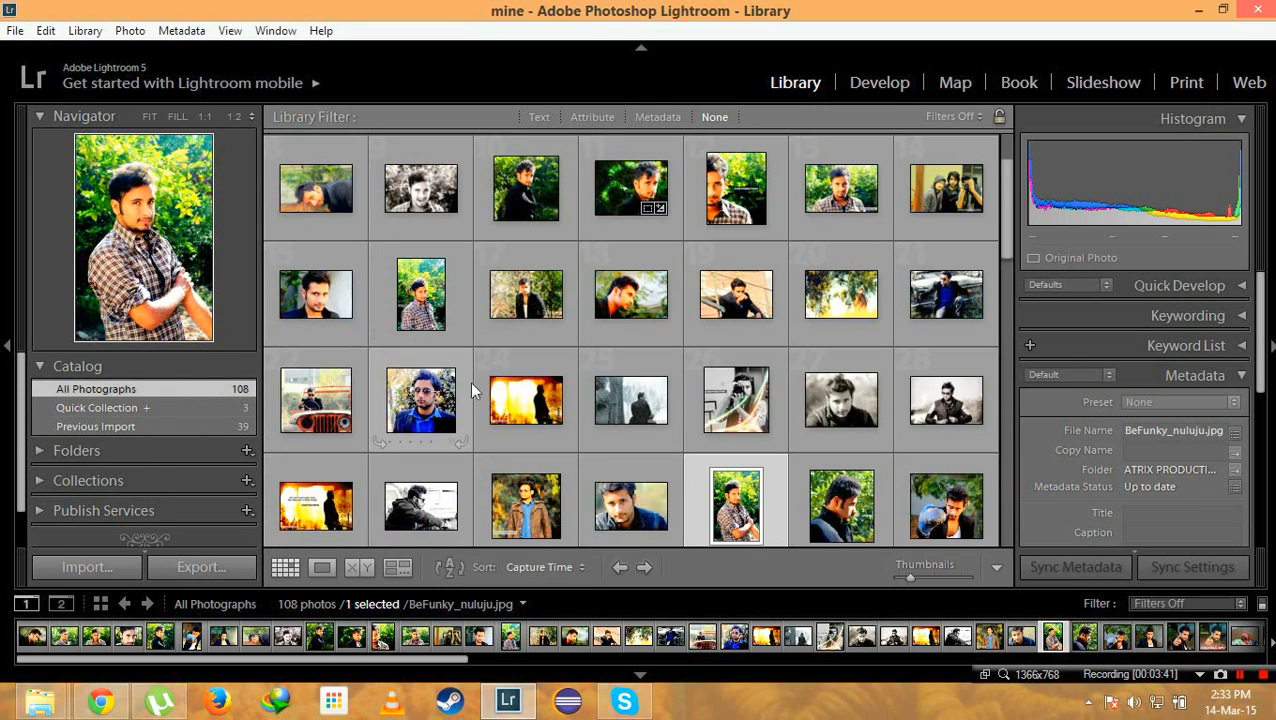
- Browse down the All Photographs grid, selecting individual photos along the way to preview them in the Navigator
click(515, 305)
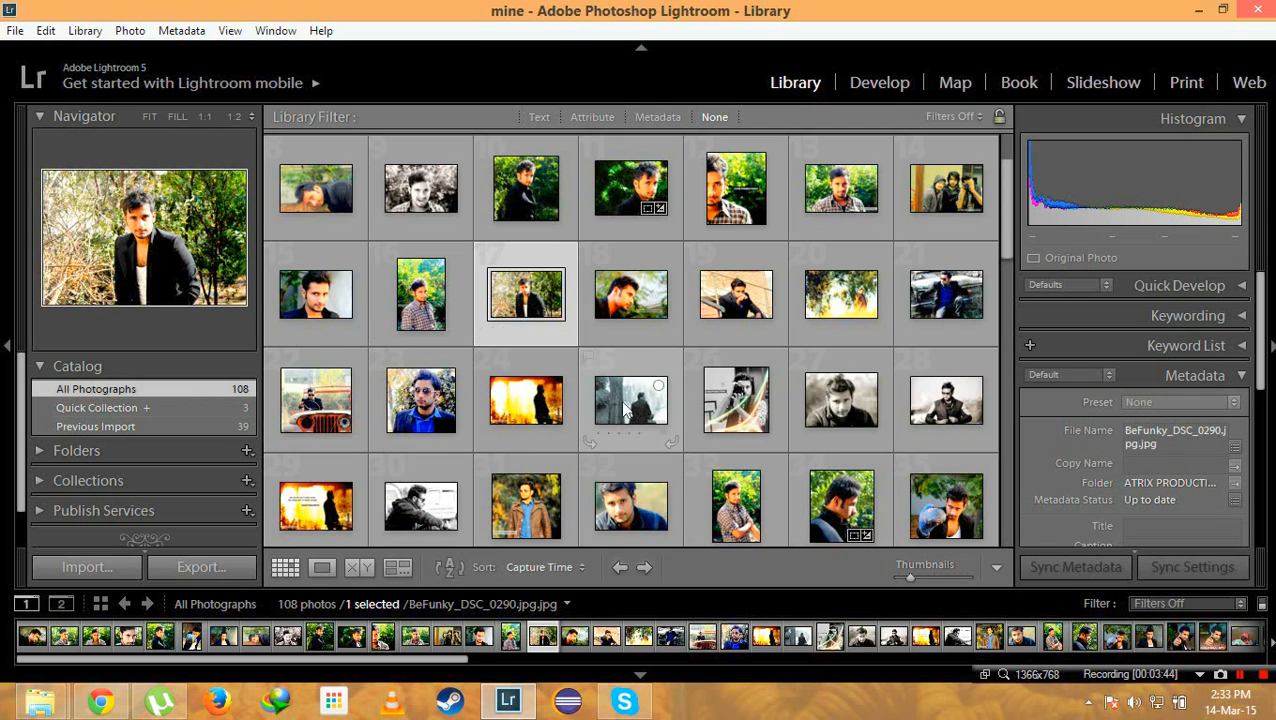
scroll(640, 410, down, 3)
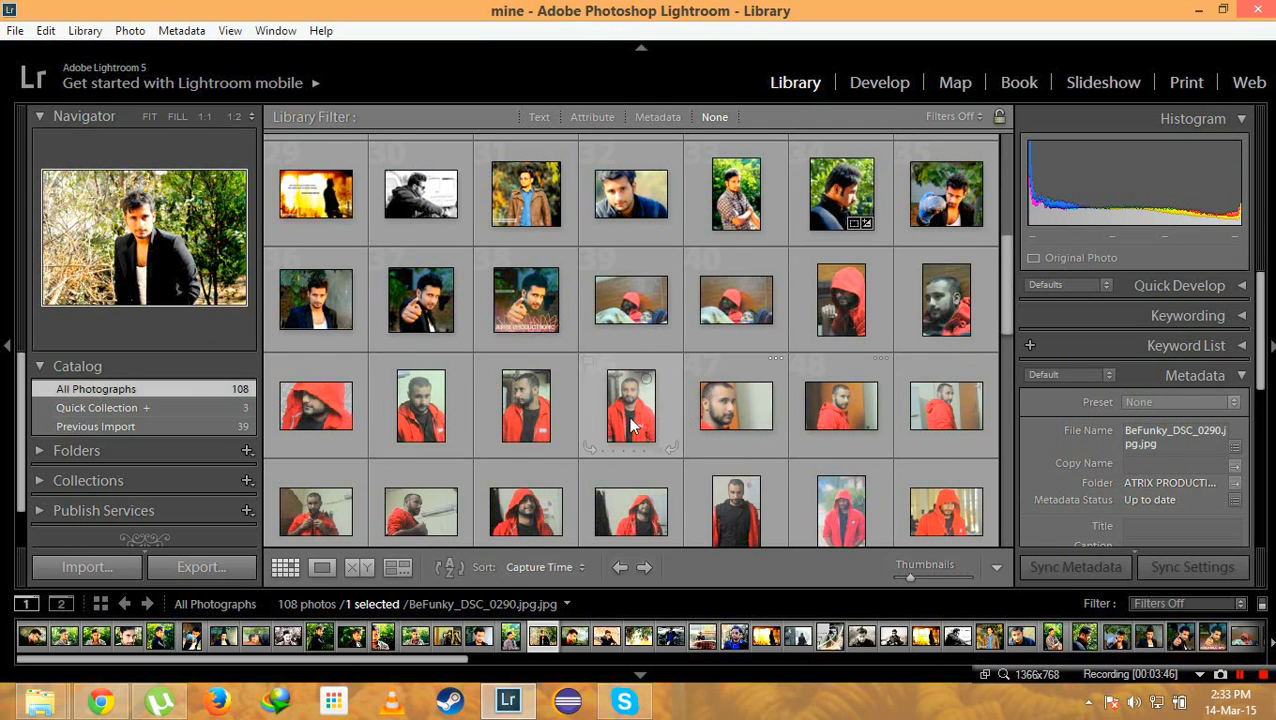
click(633, 424)
scroll(610, 423, down, 1)
click(299, 300)
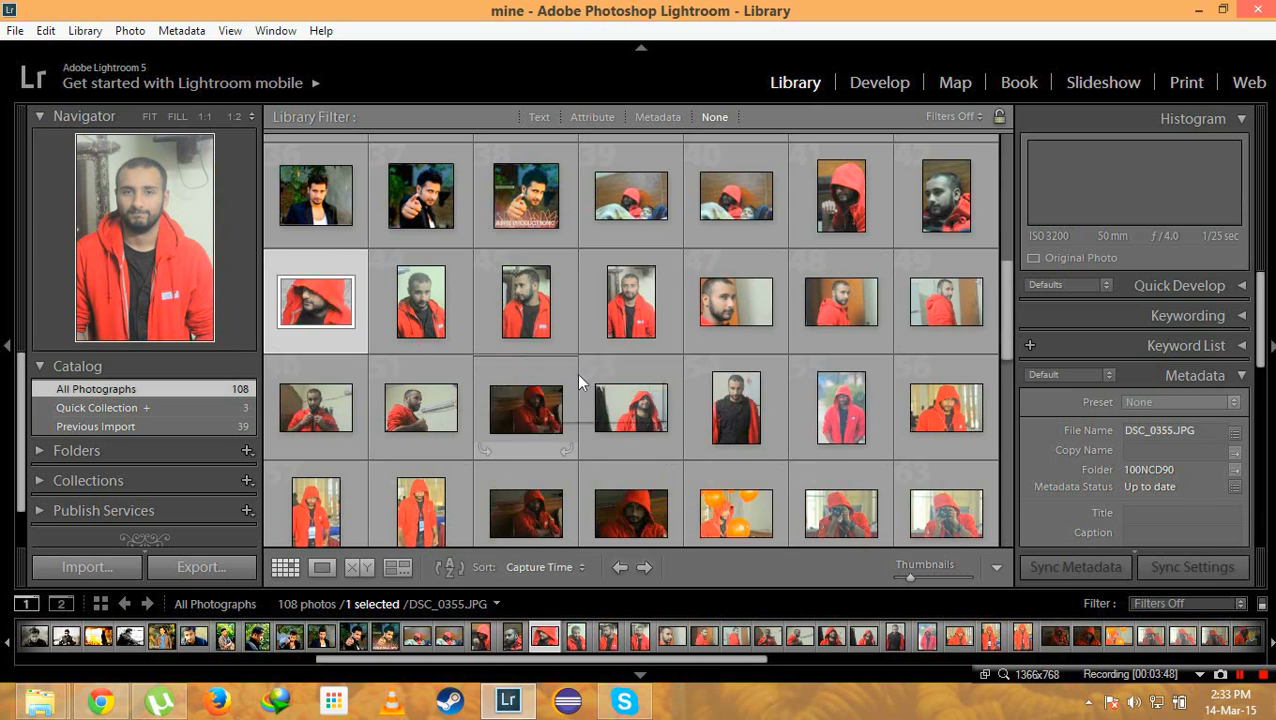
scroll(580, 380, down, 6)
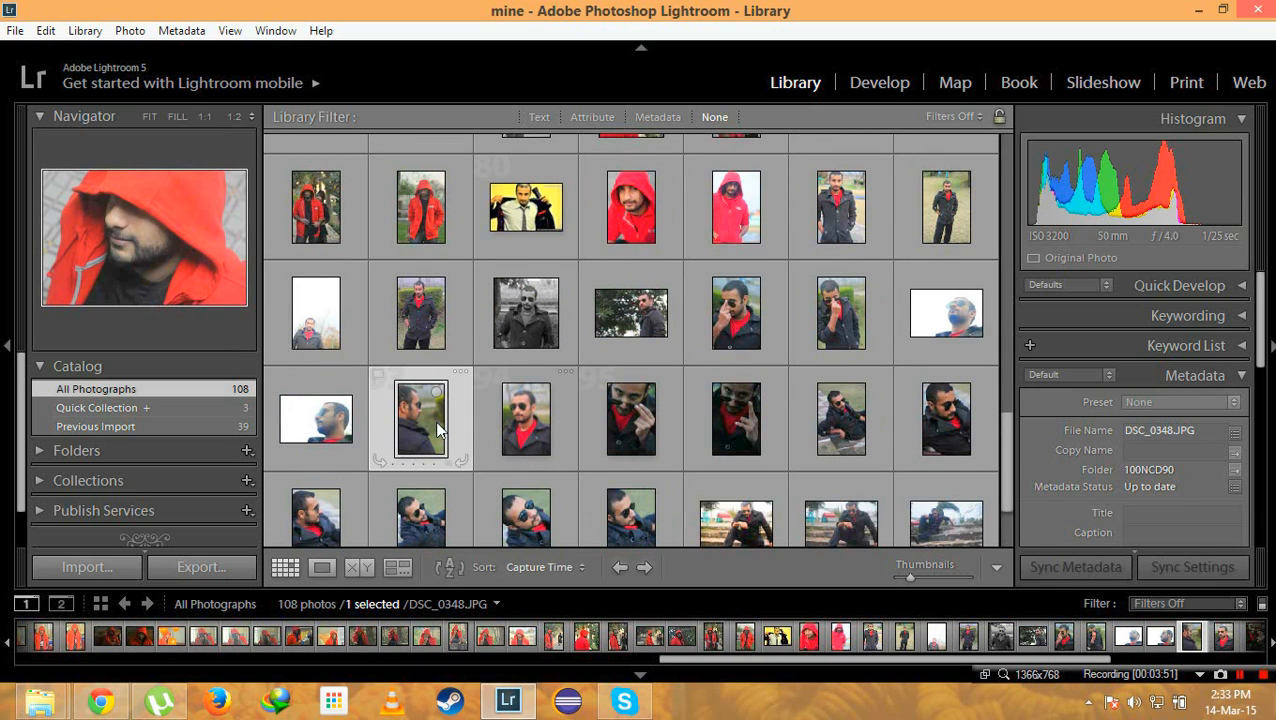
- Open DSC_0302.JPG in Loupe view and set its zoom level to 1:8
double_click(436, 418)
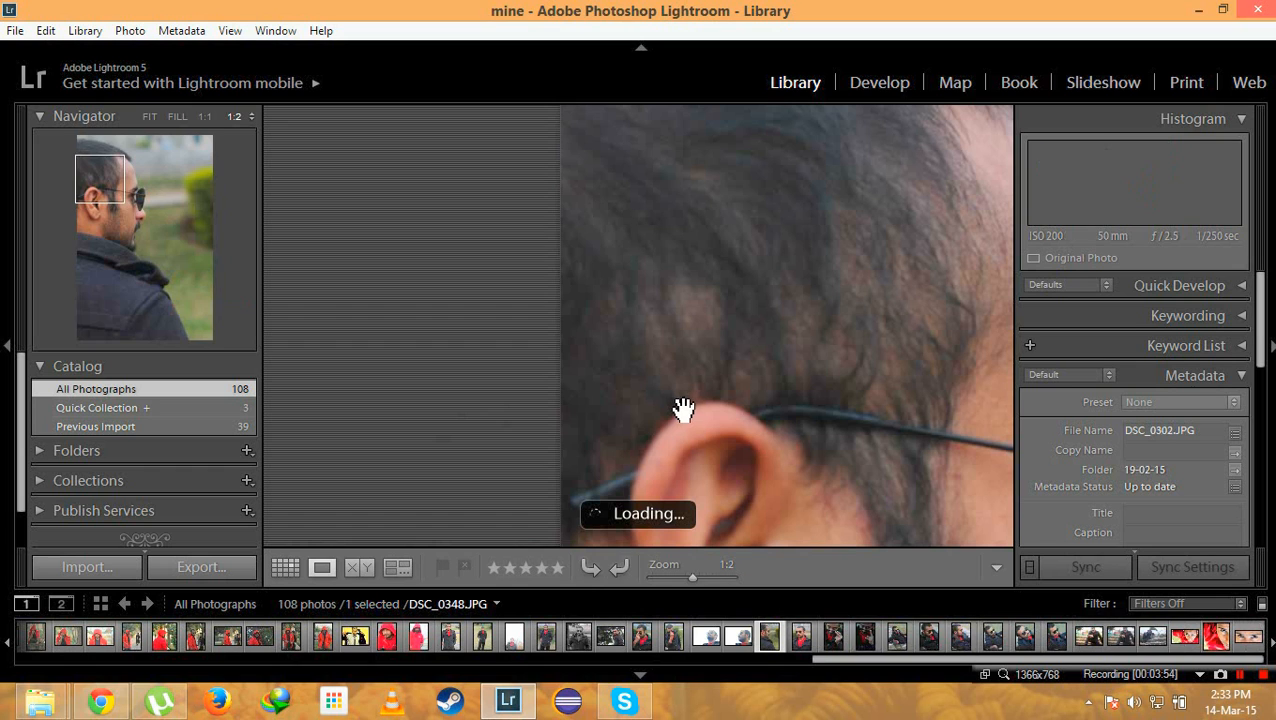
click(641, 380)
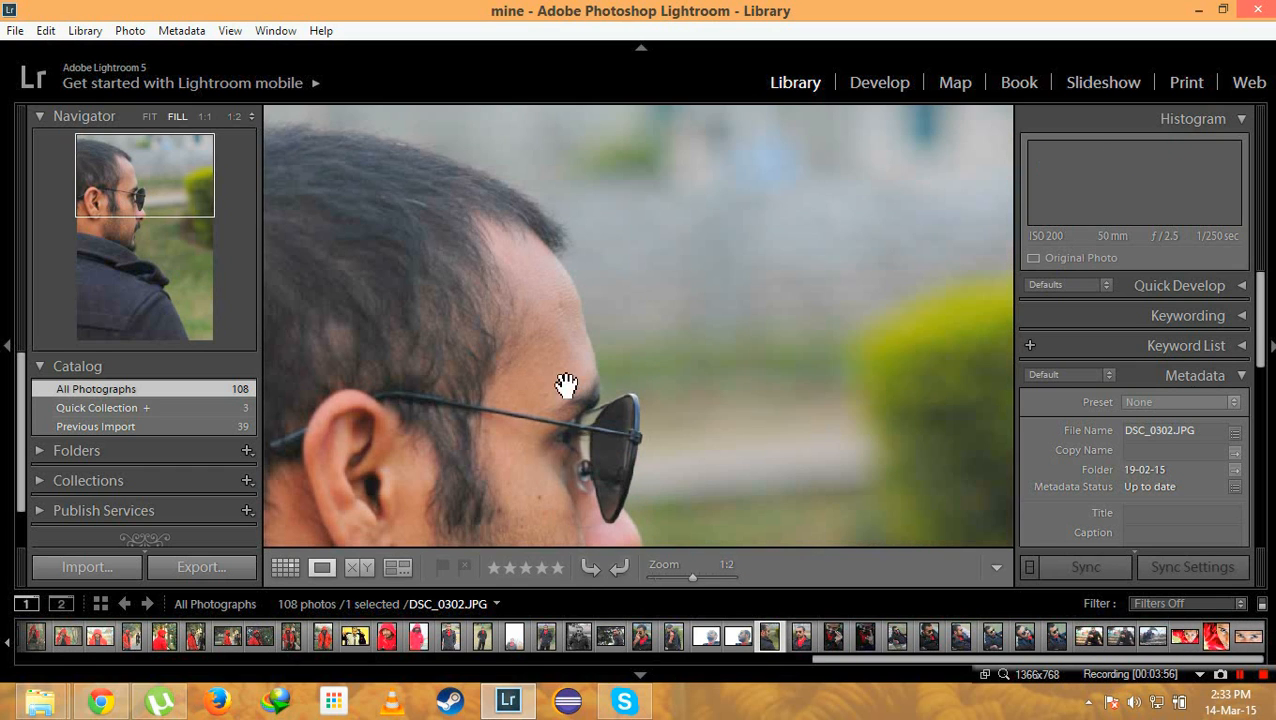
click(566, 386)
drag(692, 586, 675, 583)
drag(655, 442, 655, 337)
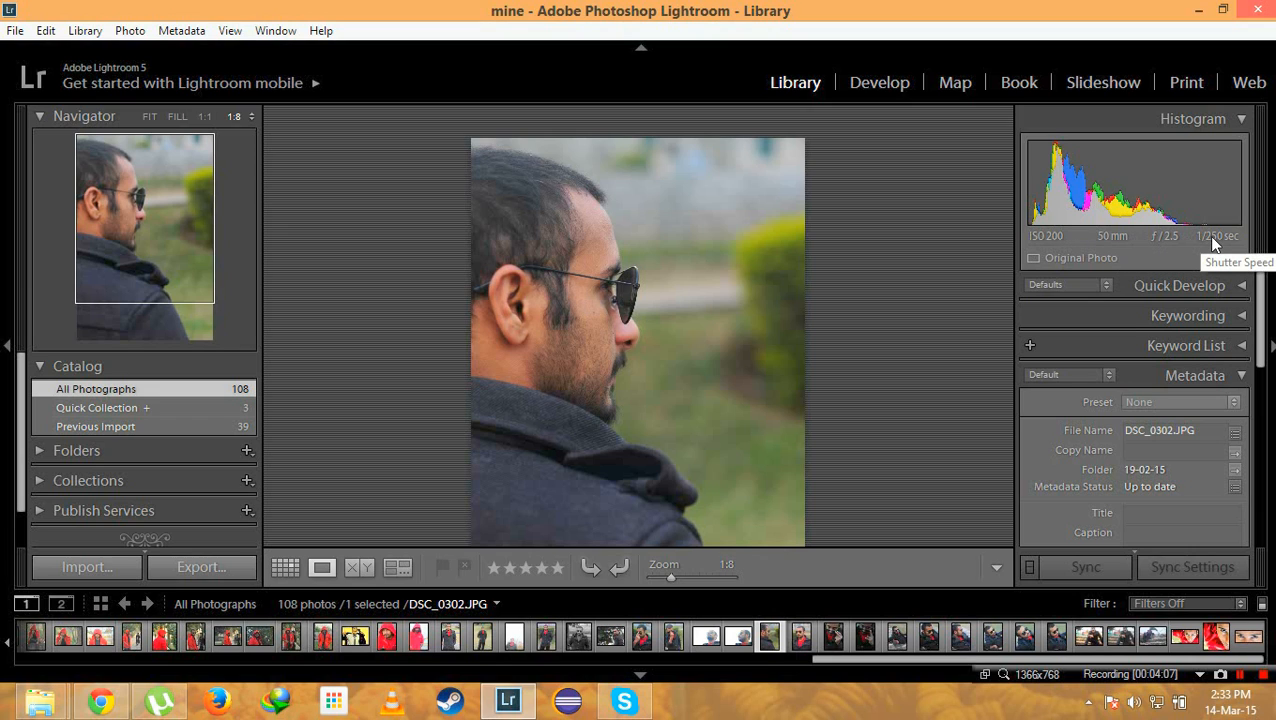
- Expand Quick Develop and adjust the photo's tone by slightly increasing the highlights and decreasing the blacks
click(1177, 285)
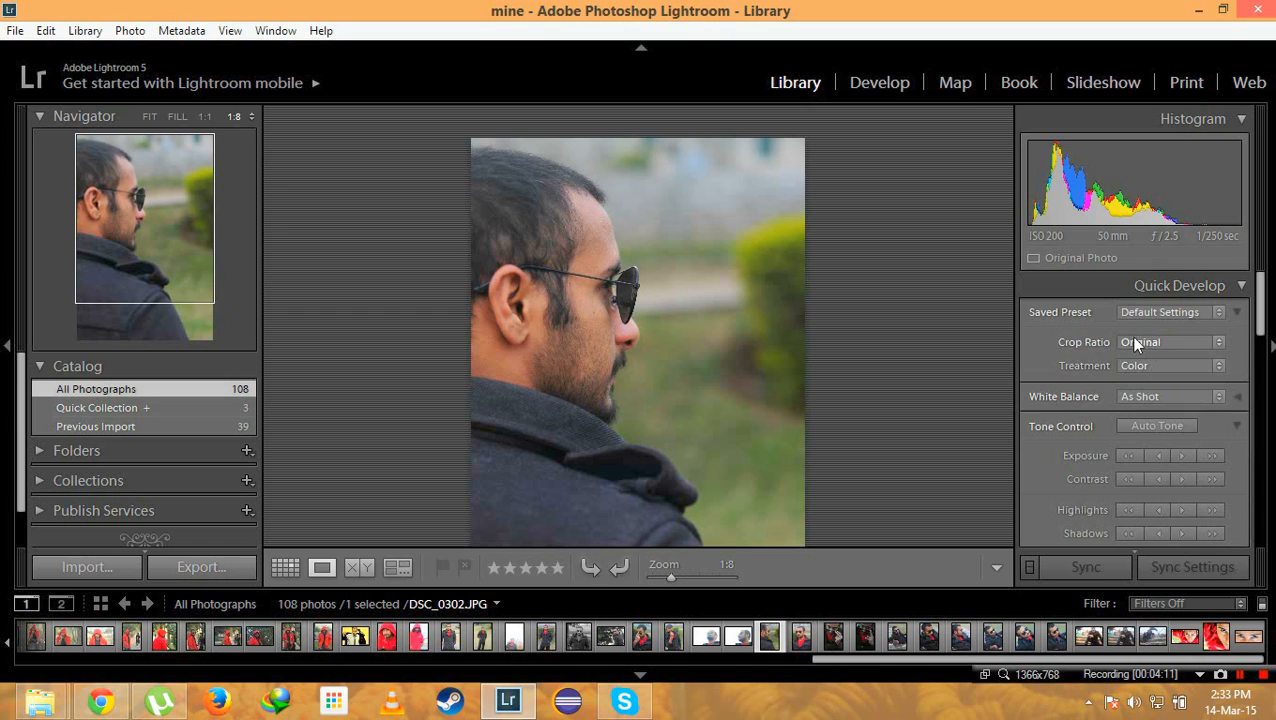
scroll(1136, 343, down, 3)
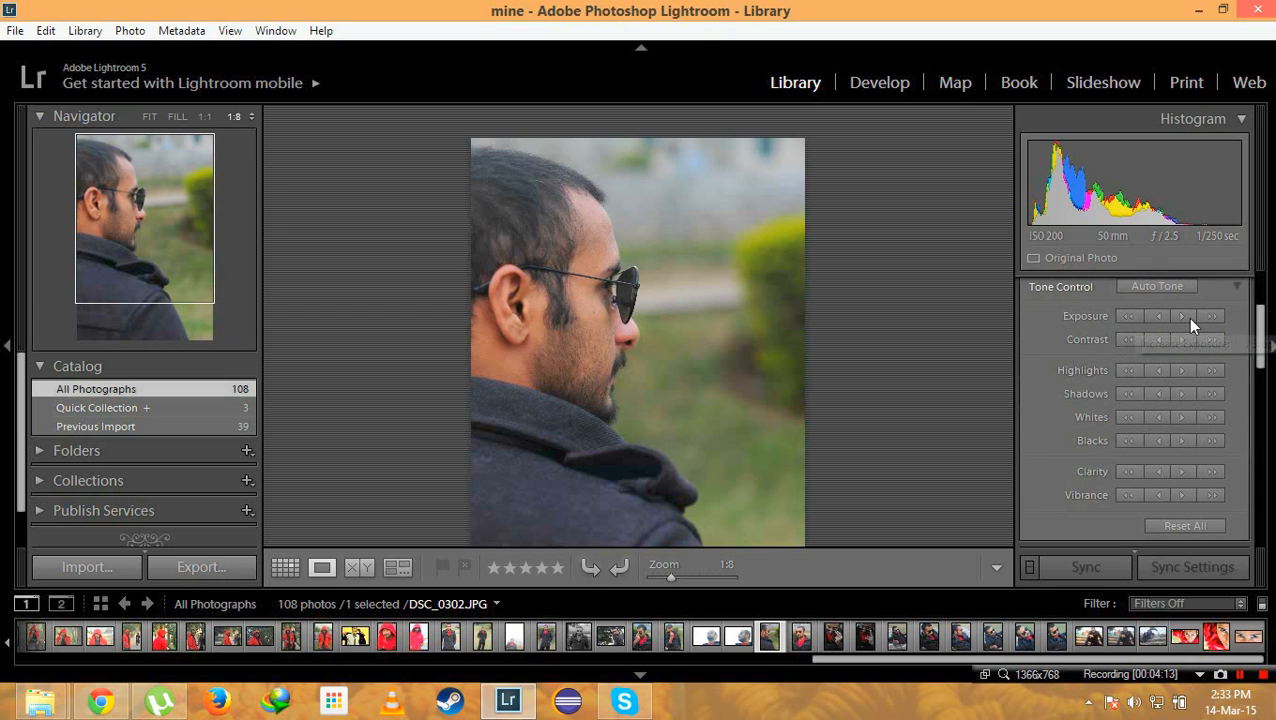
click(1180, 372)
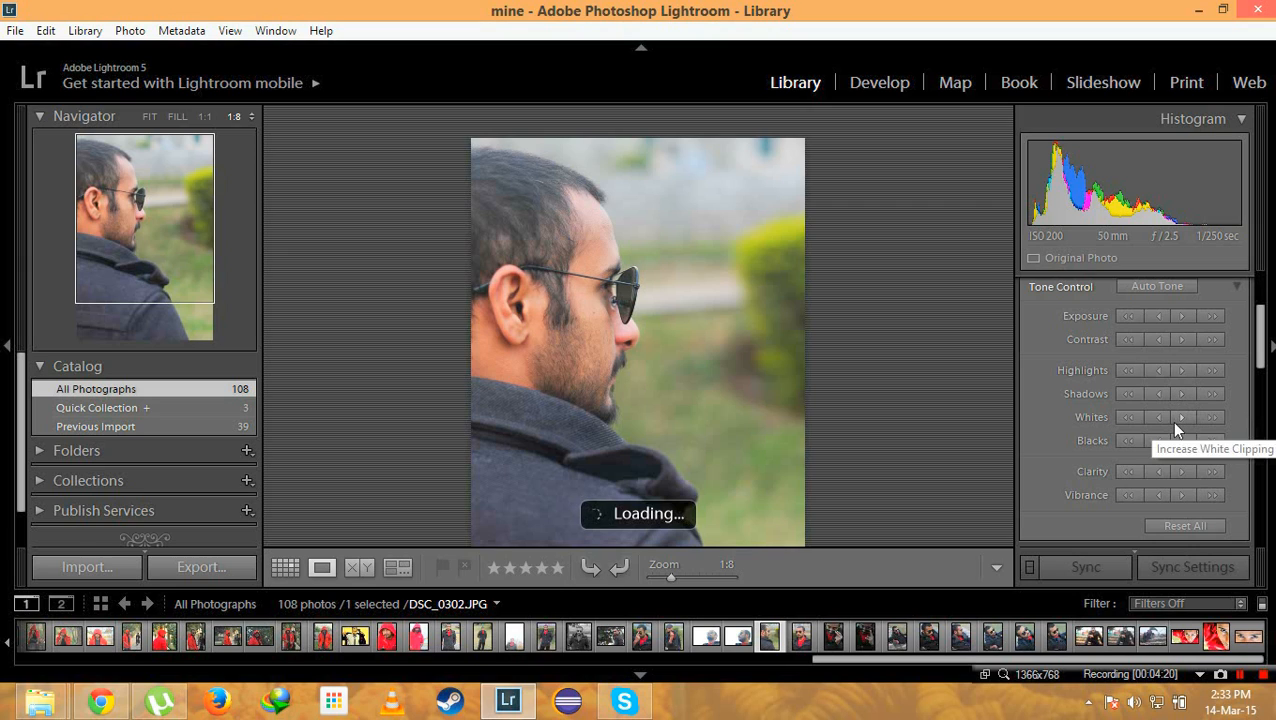
click(1158, 441)
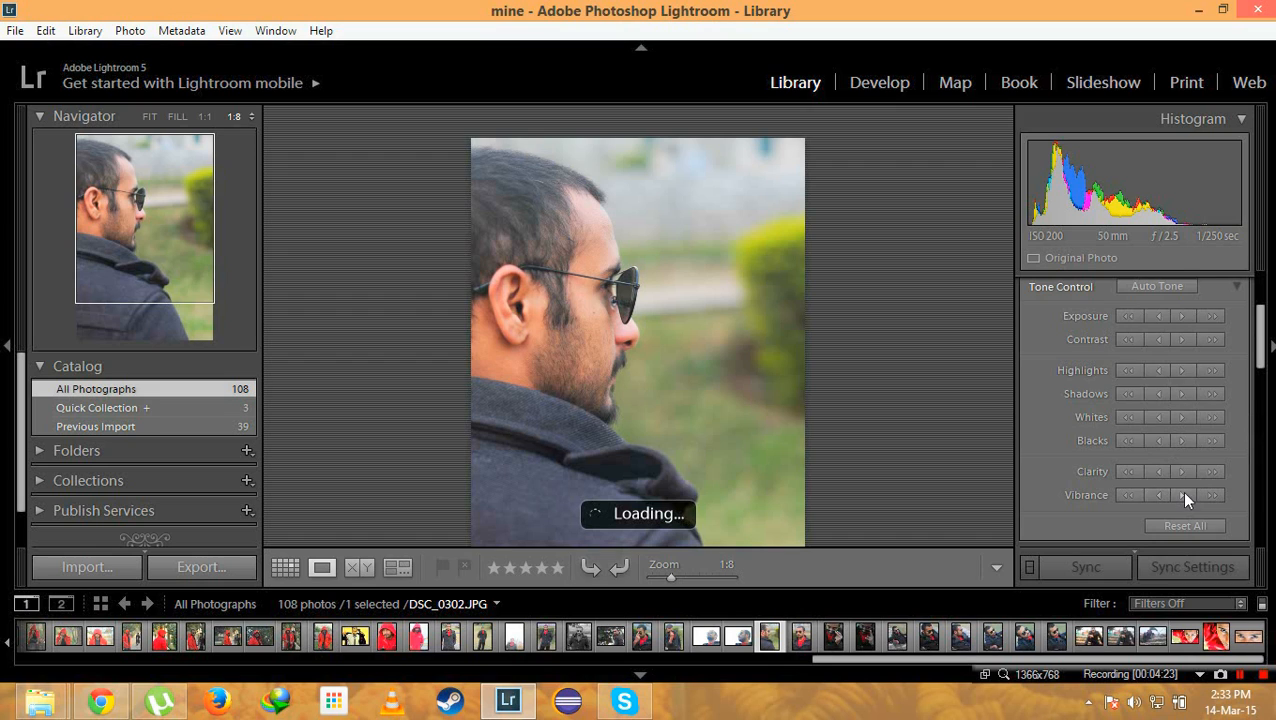
- Expand the Keywording section and tag the photo with the person's name as a keyword
scroll(1180, 490, down, 3)
click(1190, 418)
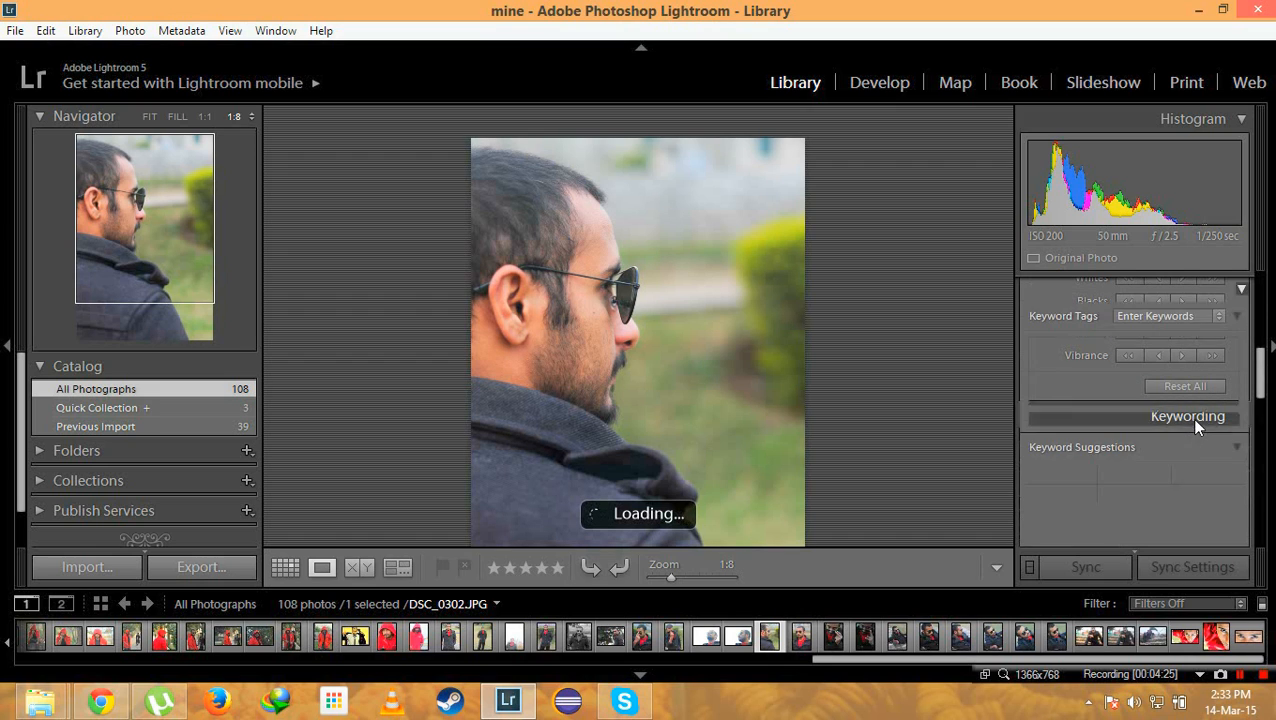
click(1136, 390)
click(1076, 392)
scroll(1076, 394, down, 2)
click(1085, 307)
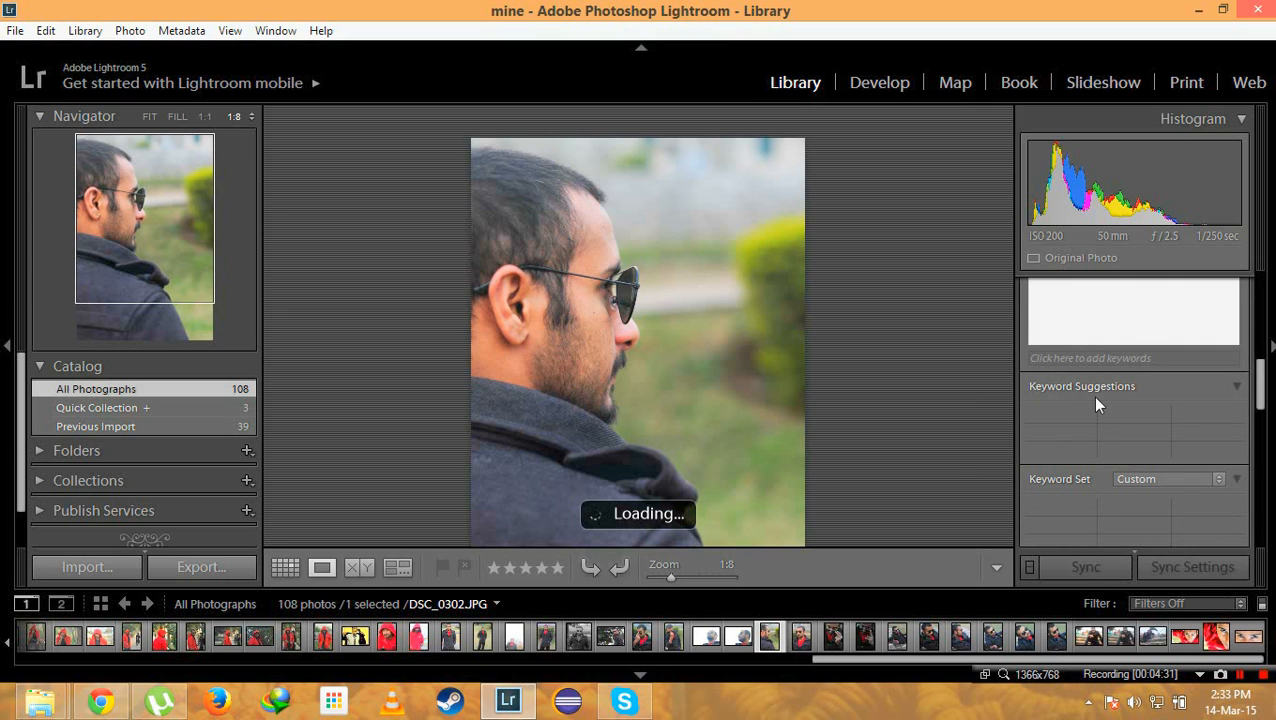
text(khan)
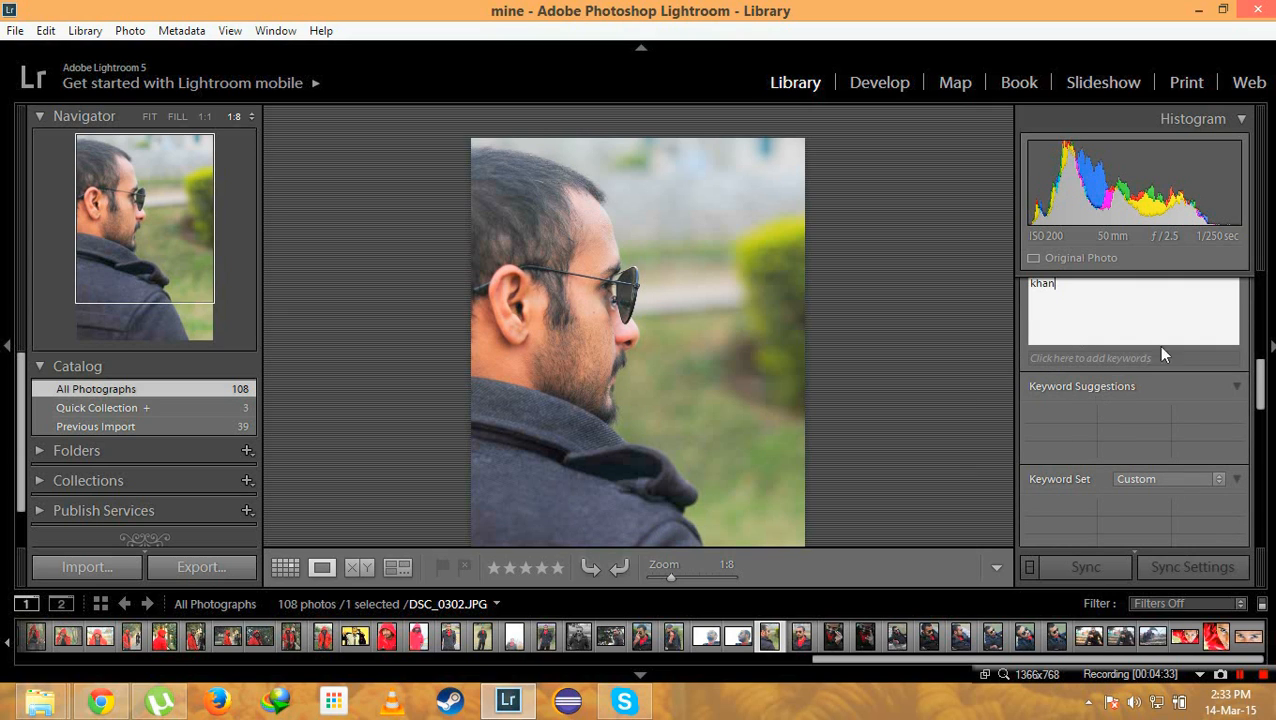
key(Return)
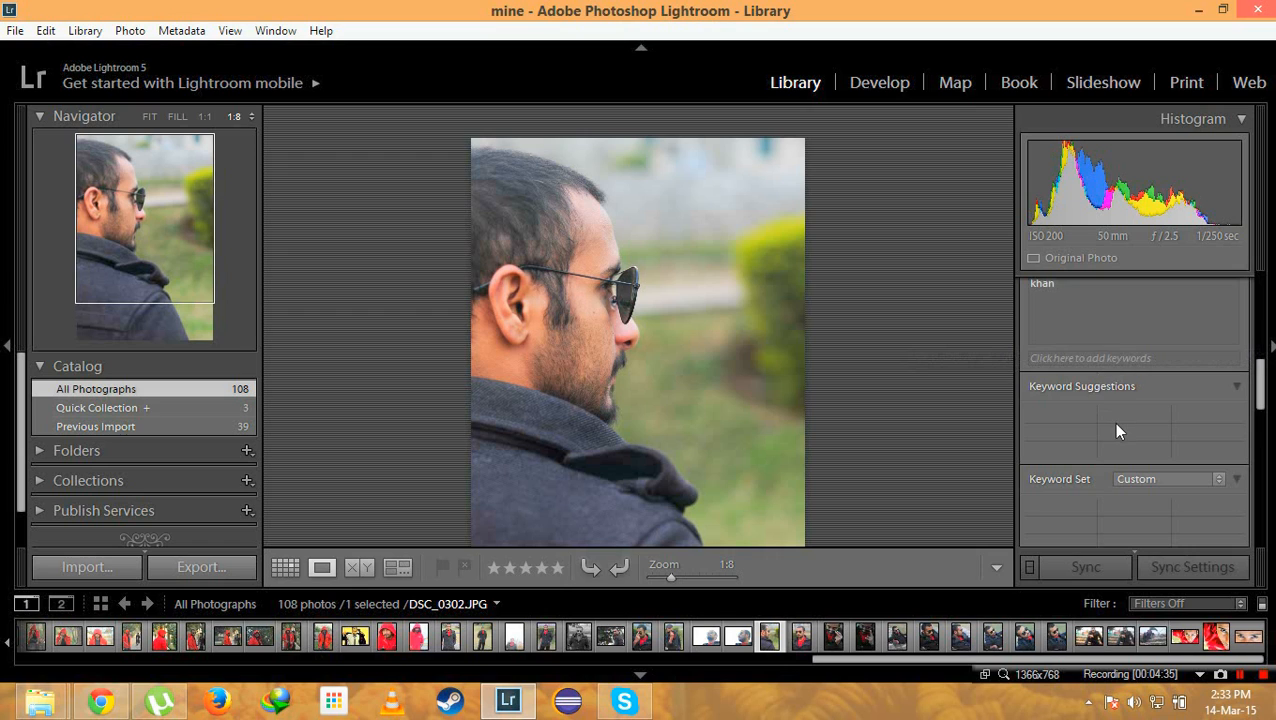
- Collapse the Keywording and Metadata sections
scroll(1117, 430, up, 2)
click(1205, 378)
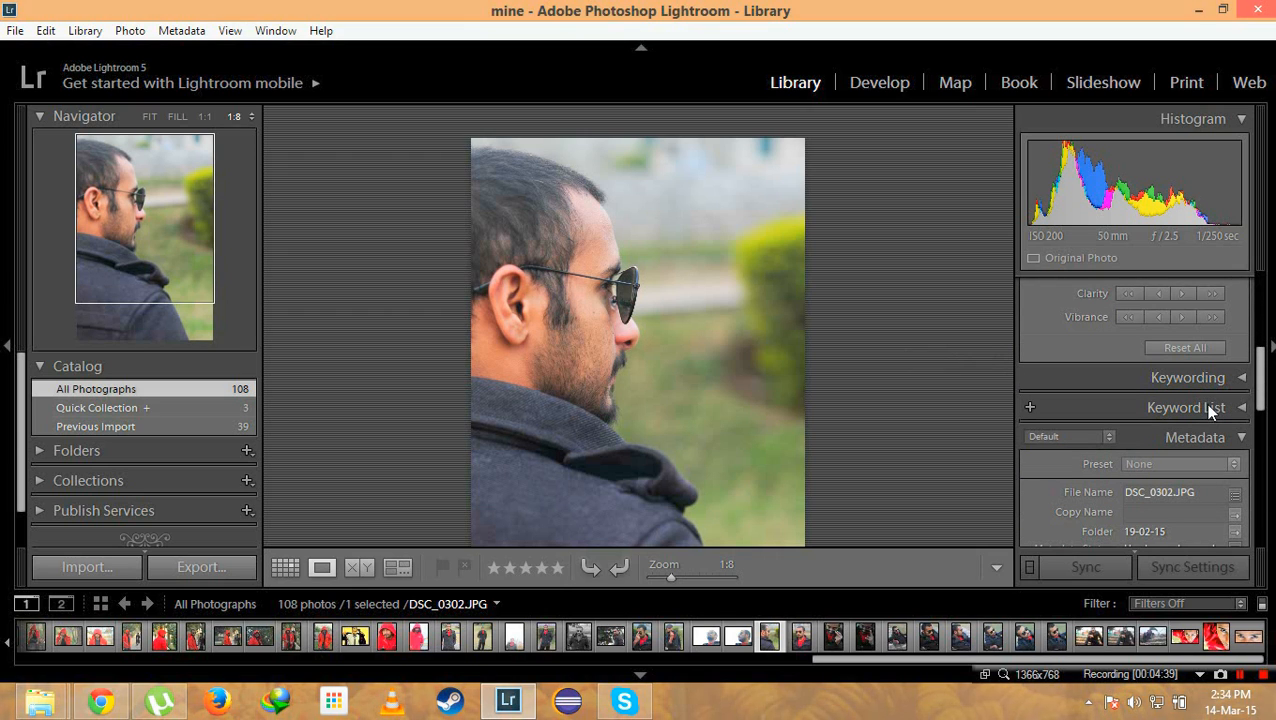
click(1226, 440)
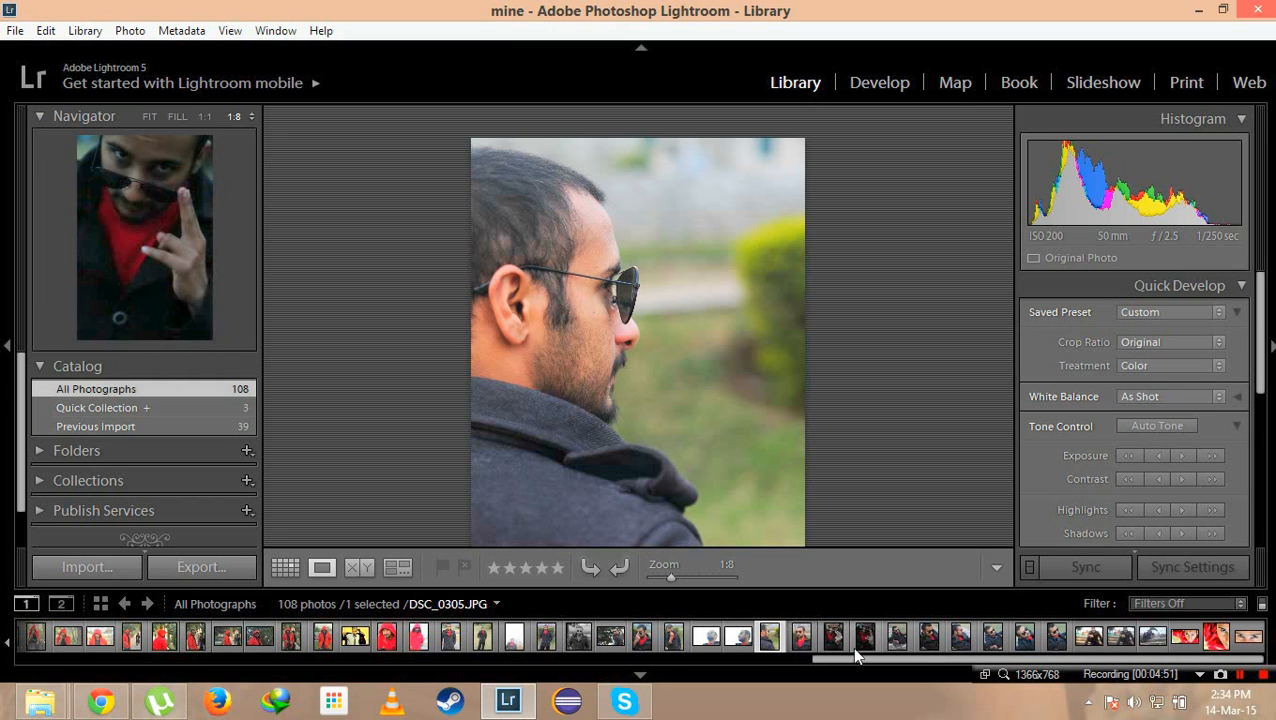
- Browse back to earlier photos in the Filmstrip, then hide the Filmstrip and show it again
drag(818, 657, 558, 690)
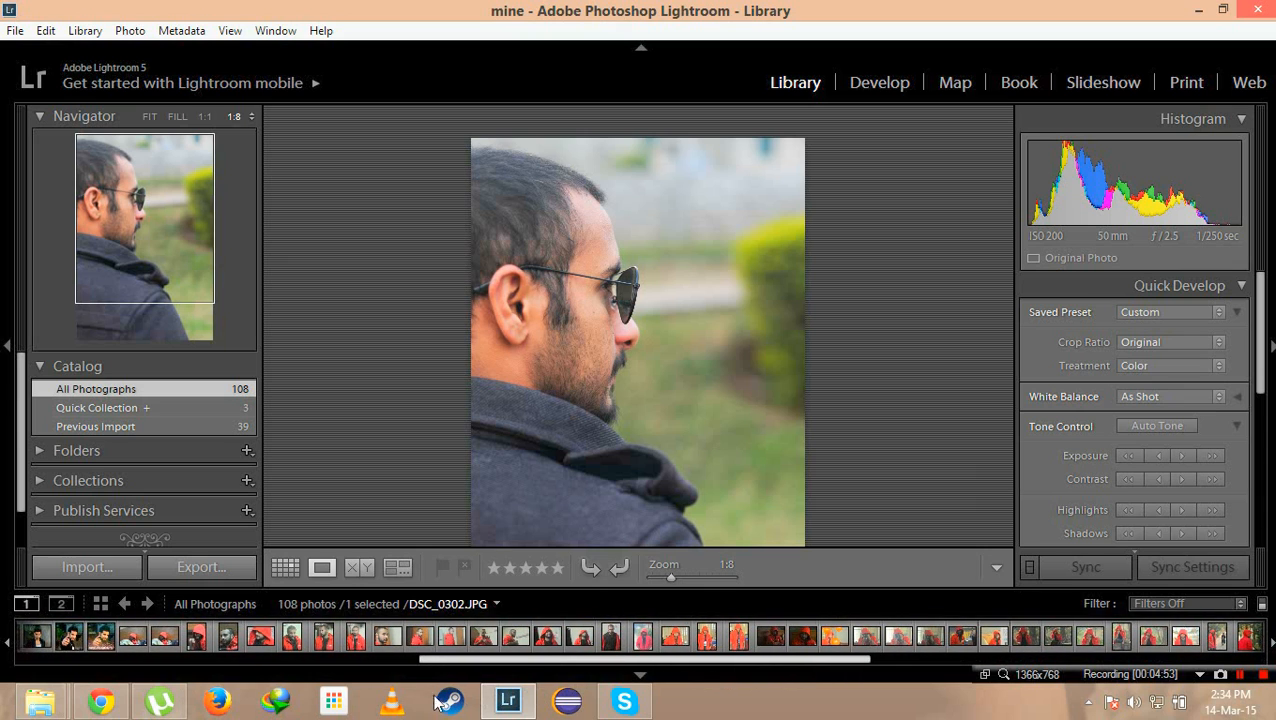
click(637, 676)
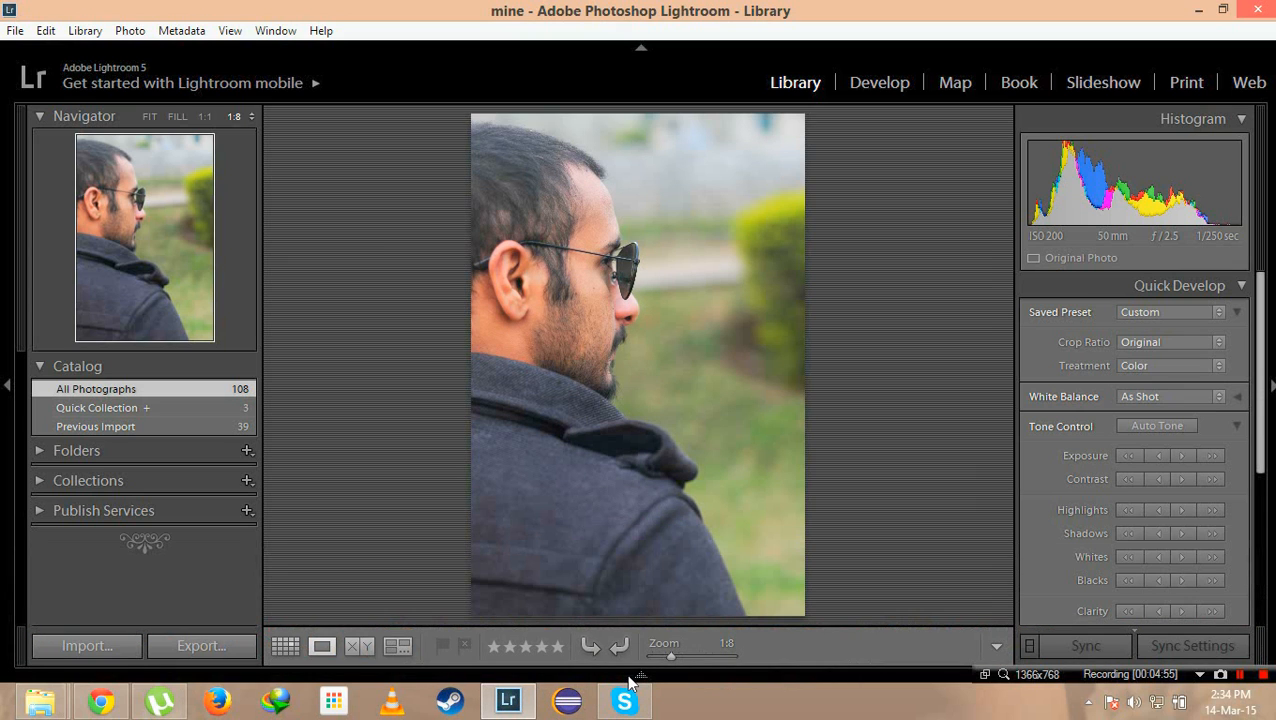
click(634, 679)
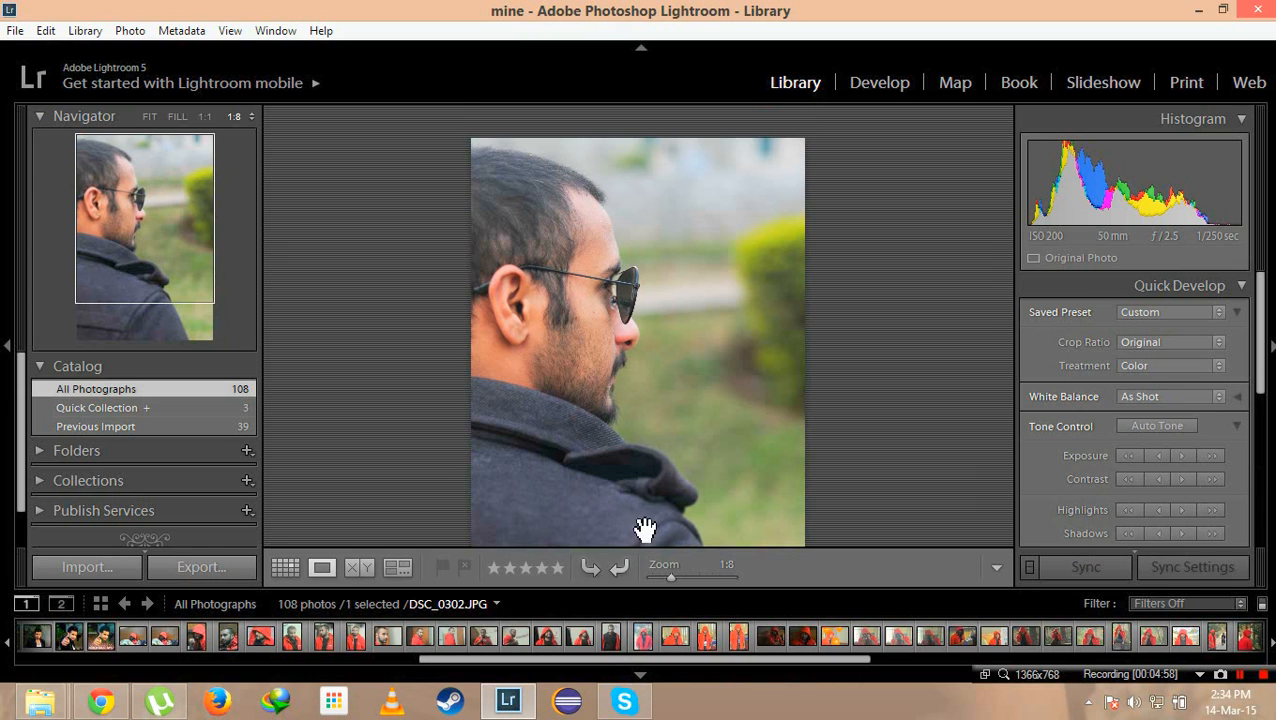
- Switch to the Develop module with DSC_0302.JPG as the active photo
click(880, 86)
click(858, 112)
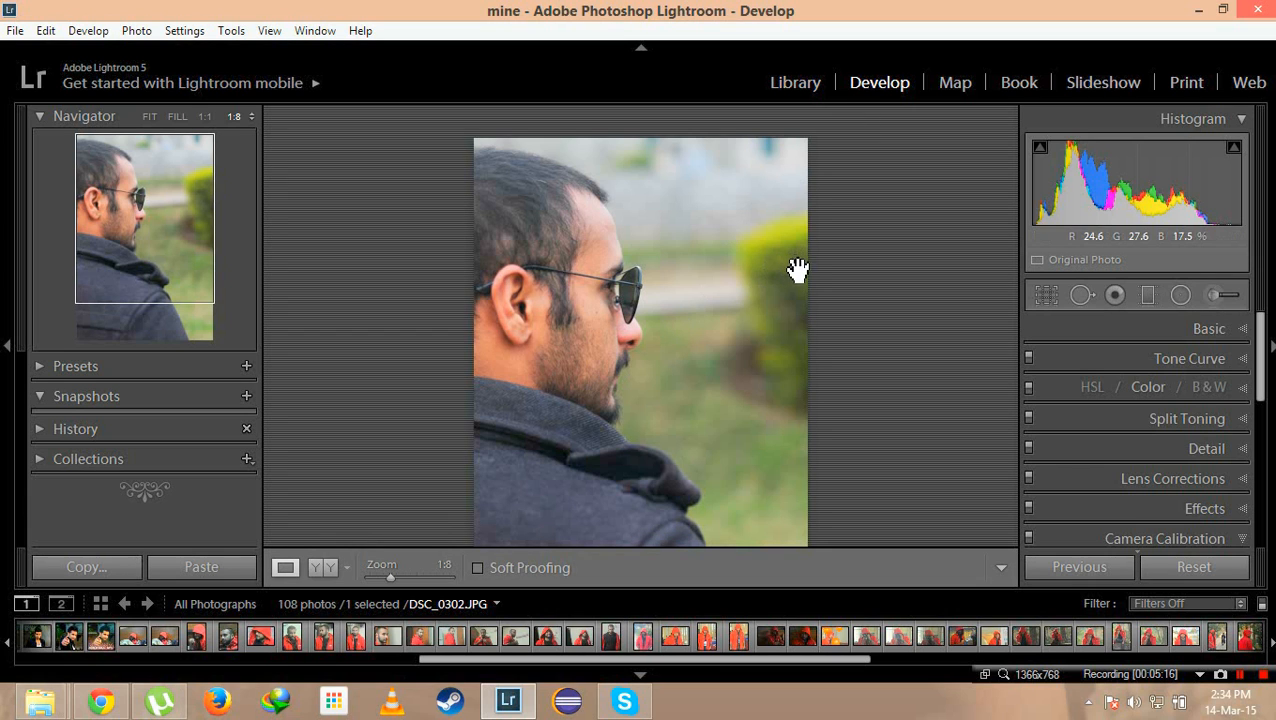
- Expand the Basic adjustments and set Temp to -2, Exposure to +0.48 and Contrast to +21
click(1230, 332)
mouse_move(1150, 414)
mouse_down()
mouse_move(1155, 431)
mouse_move(1148, 415)
mouse_up()
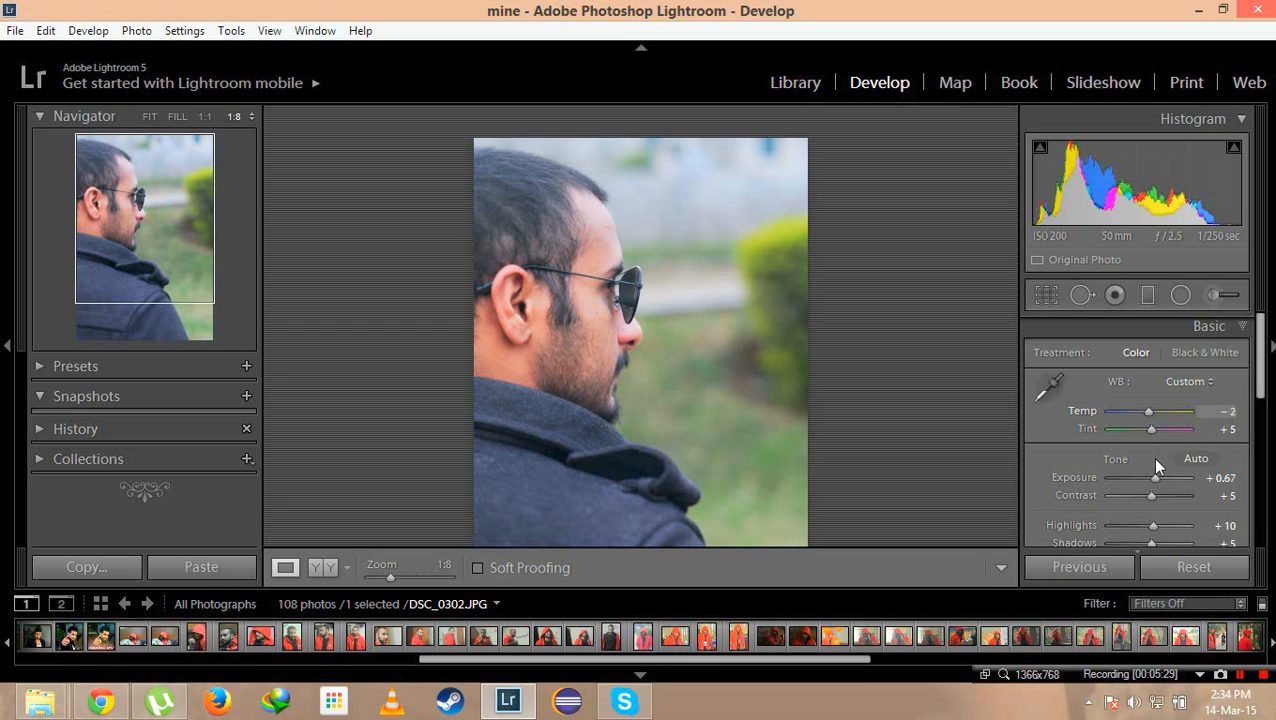
drag(1154, 481, 1153, 449)
- Set Highlights to +52, Shadows to -17, Whites to +33, Blacks to -48, Clarity to +14 and Vibrance to +17
scroll(1034, 468, down, 1)
scroll(1101, 467, down, 2)
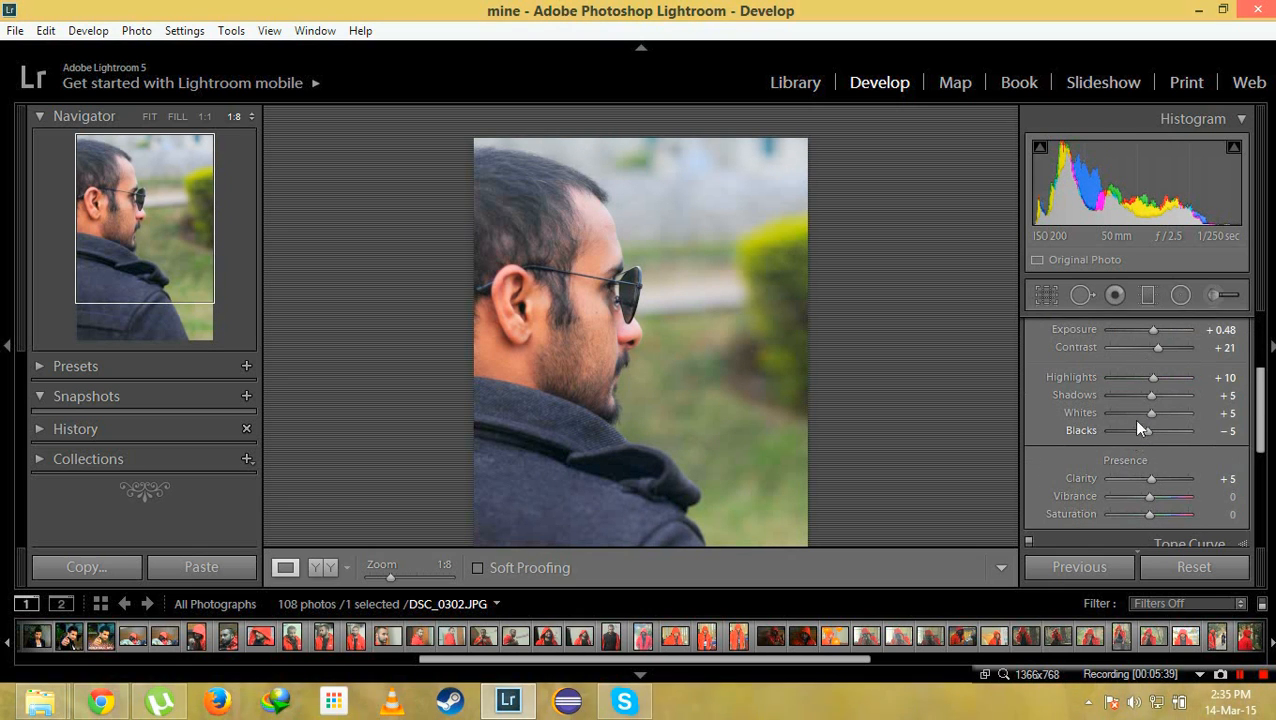
drag(1149, 378, 1128, 431)
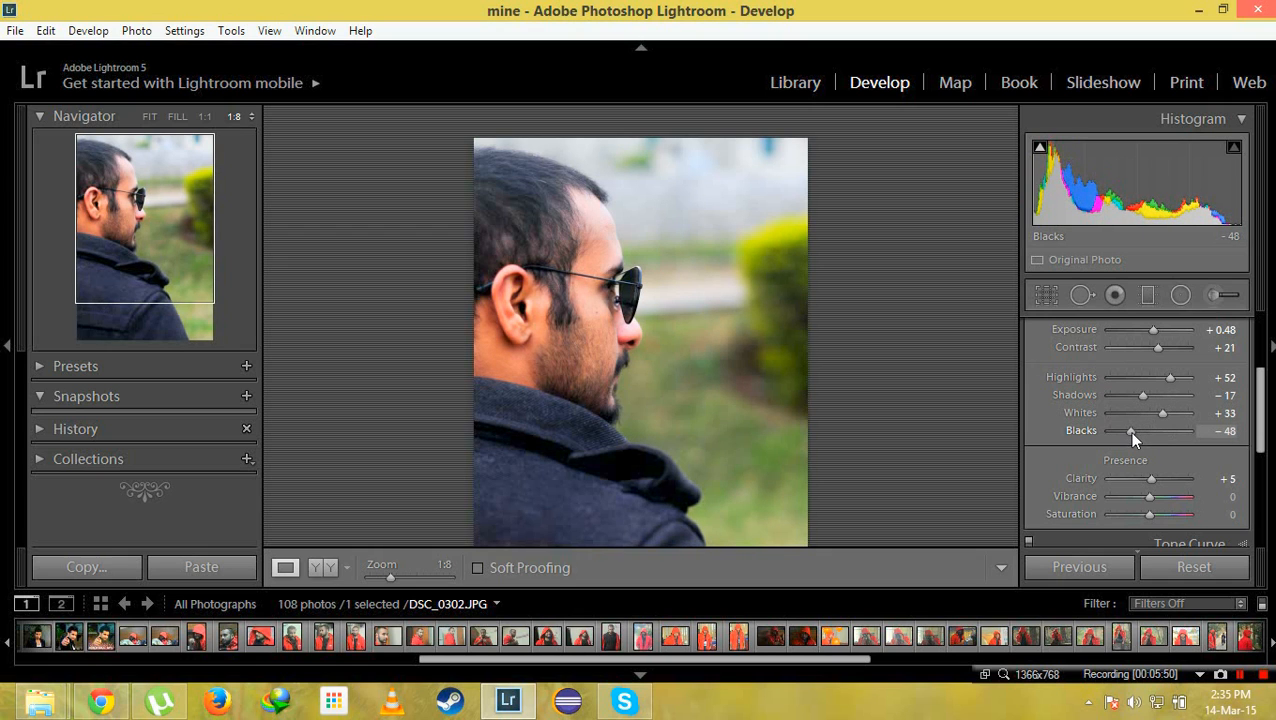
drag(1139, 480, 1153, 458)
scroll(1075, 480, down, 1)
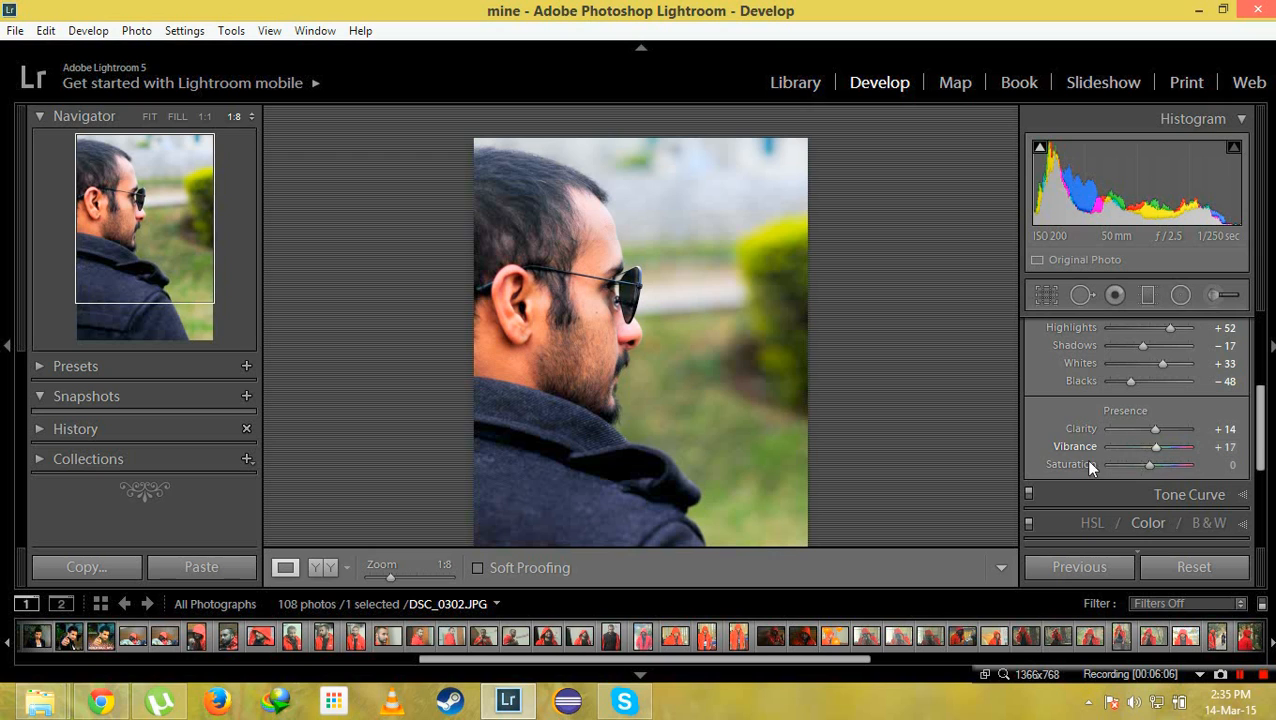
- Expand the Tone Curve and reshape it, setting Darks to +51 and Lights to -32
scroll(1088, 460, down, 1)
click(1159, 450)
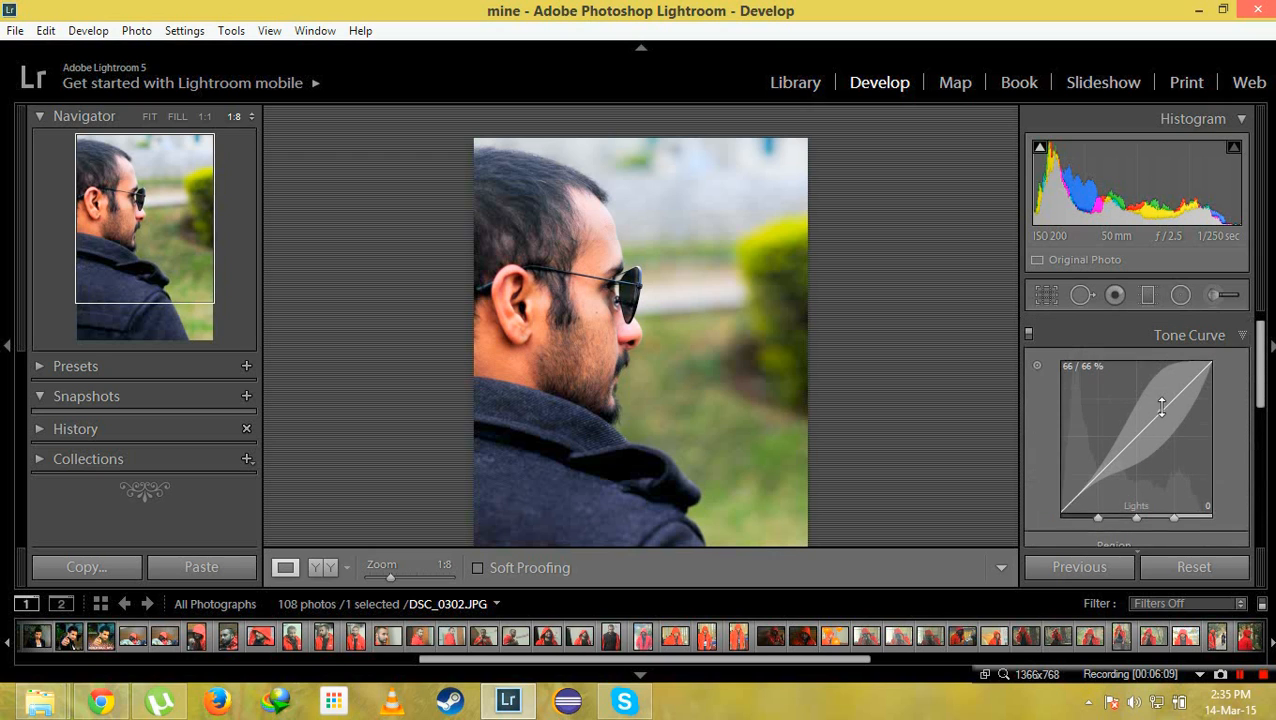
drag(1159, 447, 1159, 465)
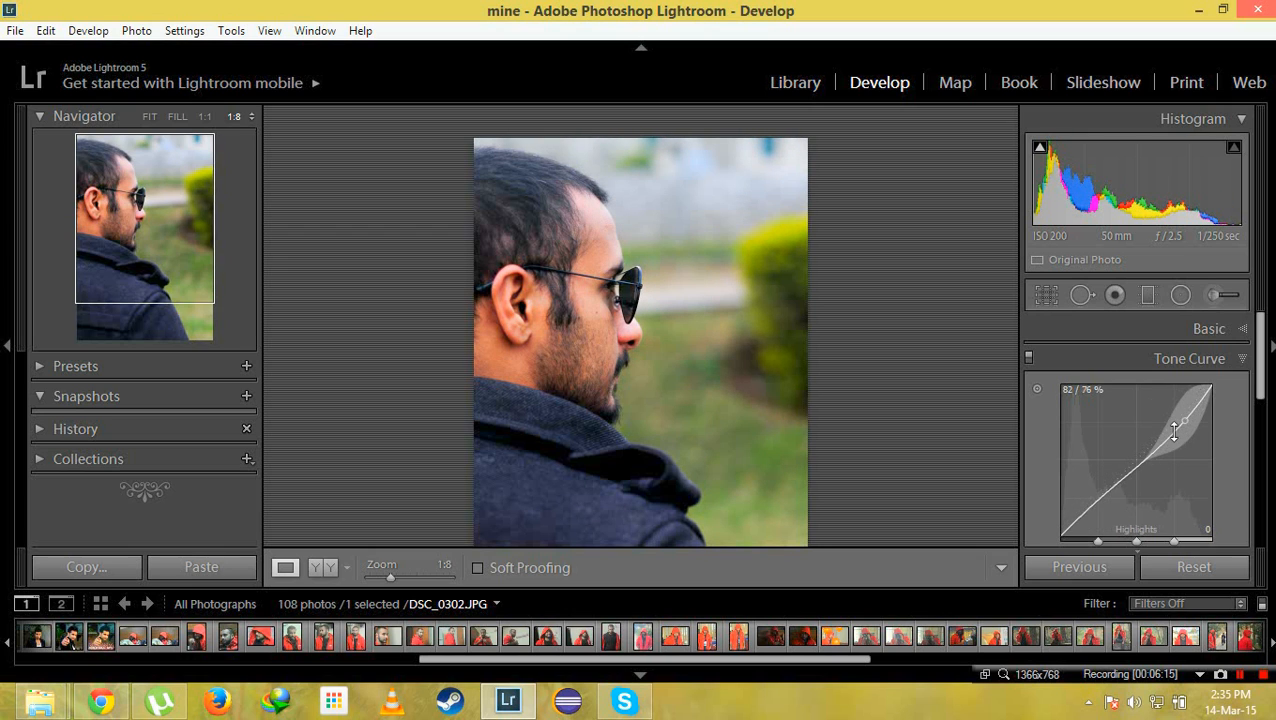
drag(1097, 500, 1098, 468)
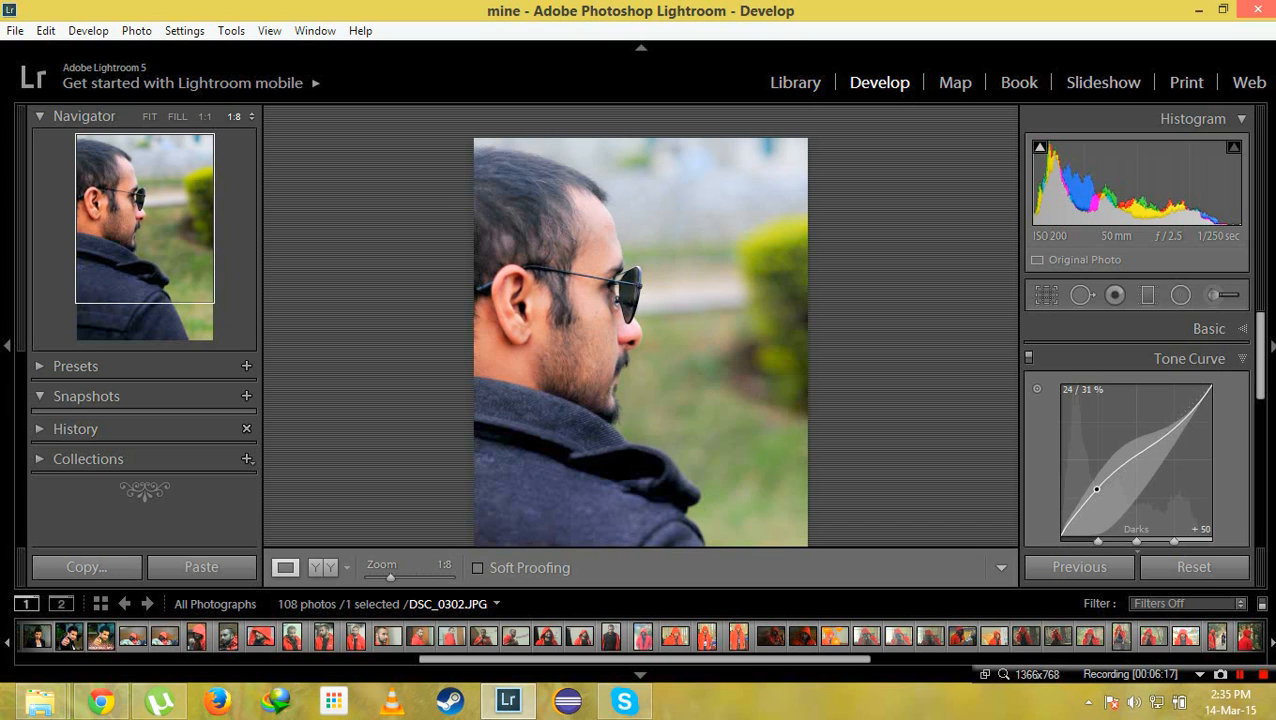
scroll(1127, 521, down, 3)
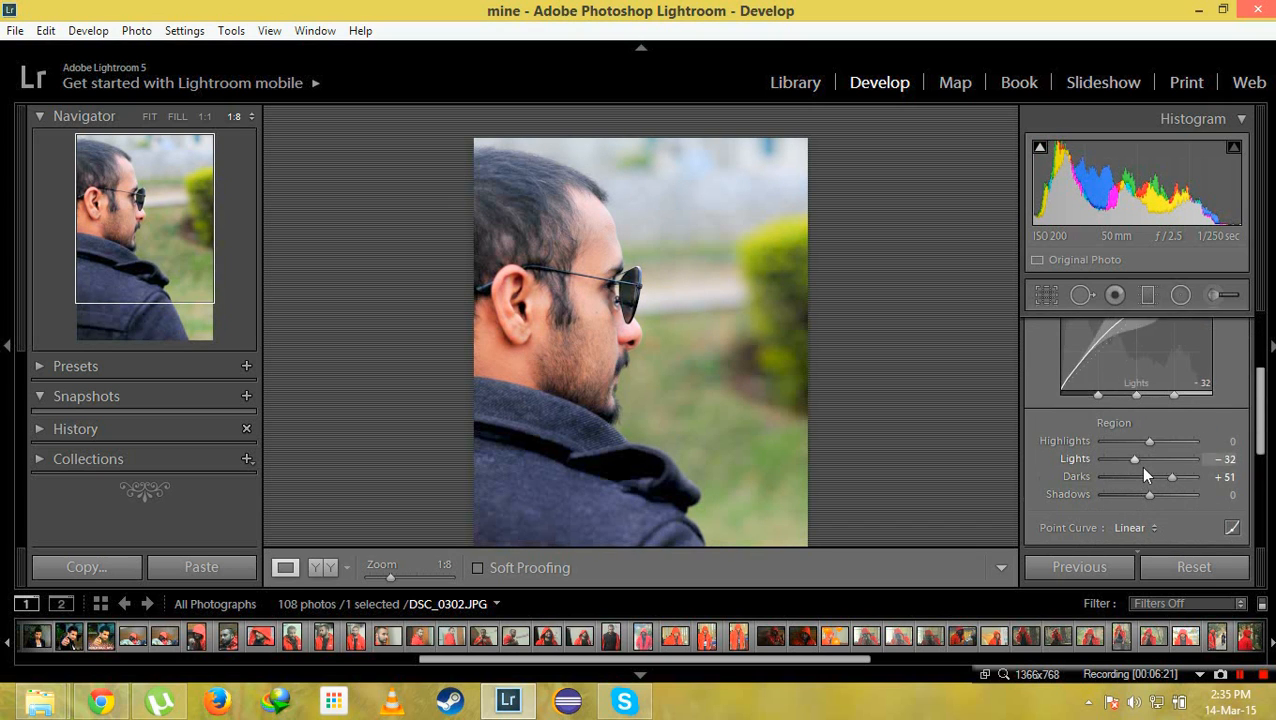
- Enter exact Tone Curve region values of +1 for Highlights and -33 for Lights
scroll(1140, 468, down, 1)
click(1228, 393)
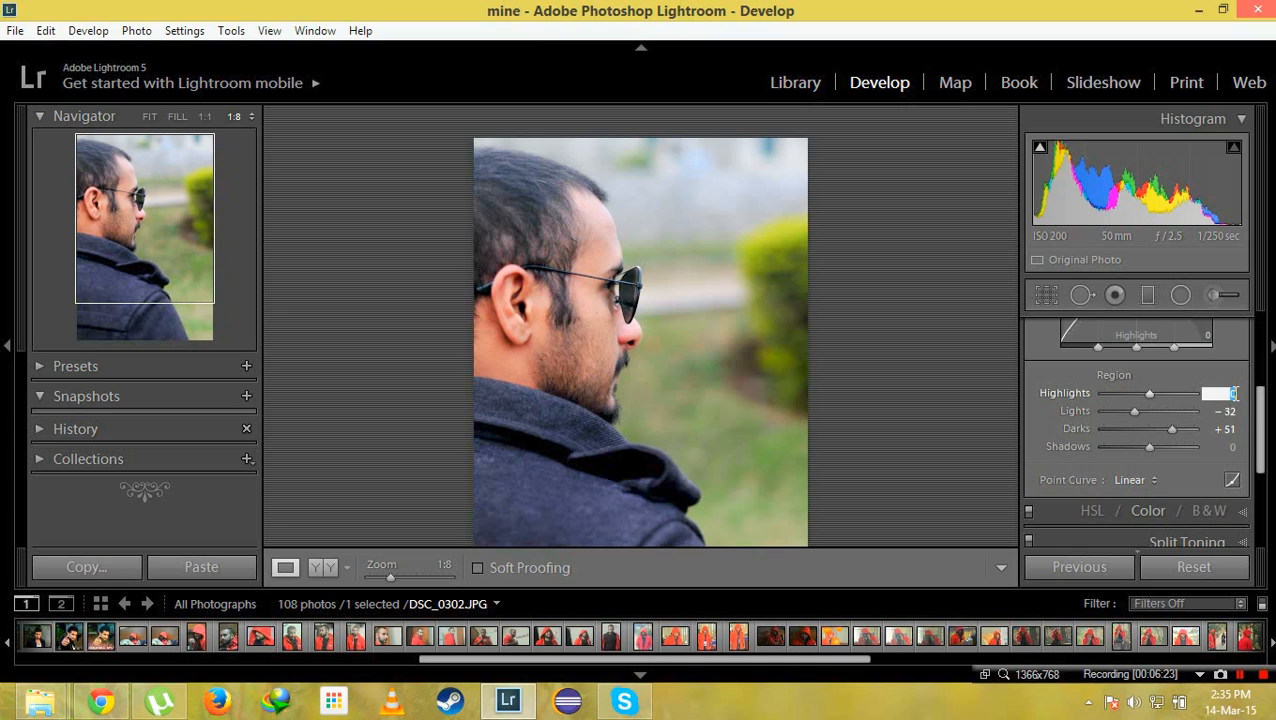
text(1)
key(Return)
click(1230, 413)
key(BackSpace)
text(-3)
key(Return)
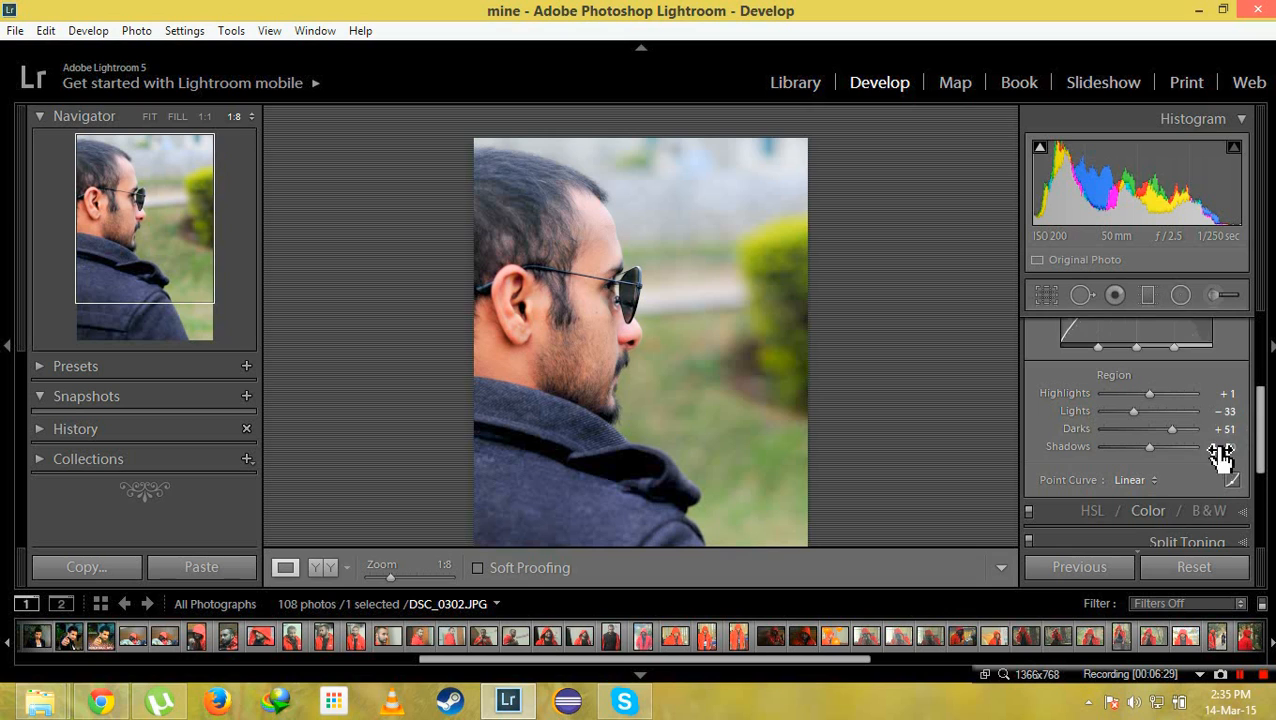
- Expand the Color adjustments and shift the Yellow hue to -16
scroll(1212, 450, down, 2)
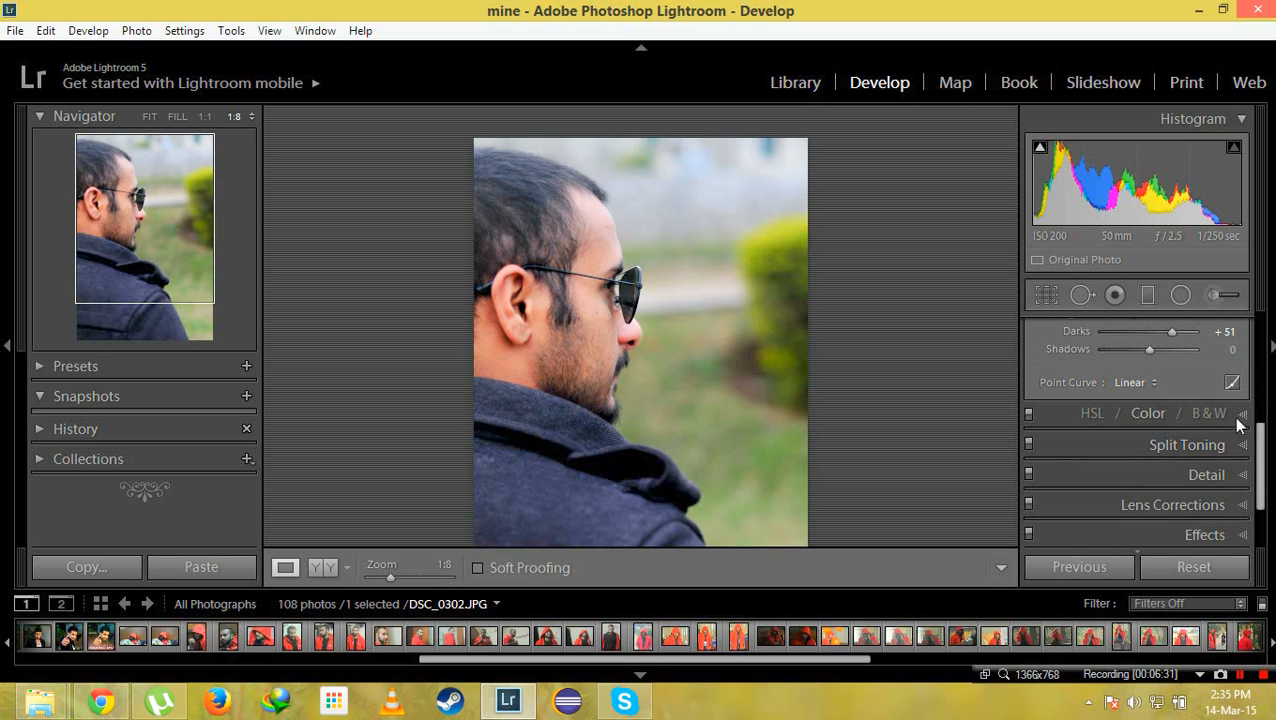
click(1241, 416)
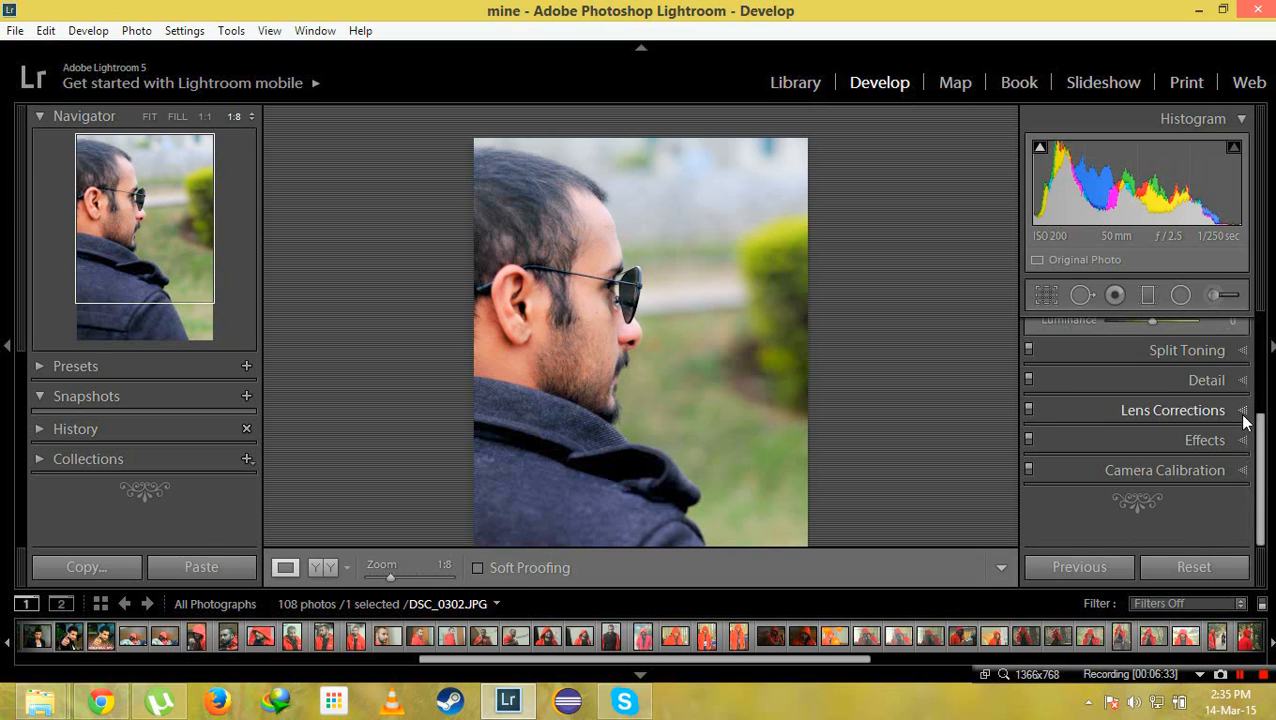
scroll(1178, 444, down, 1)
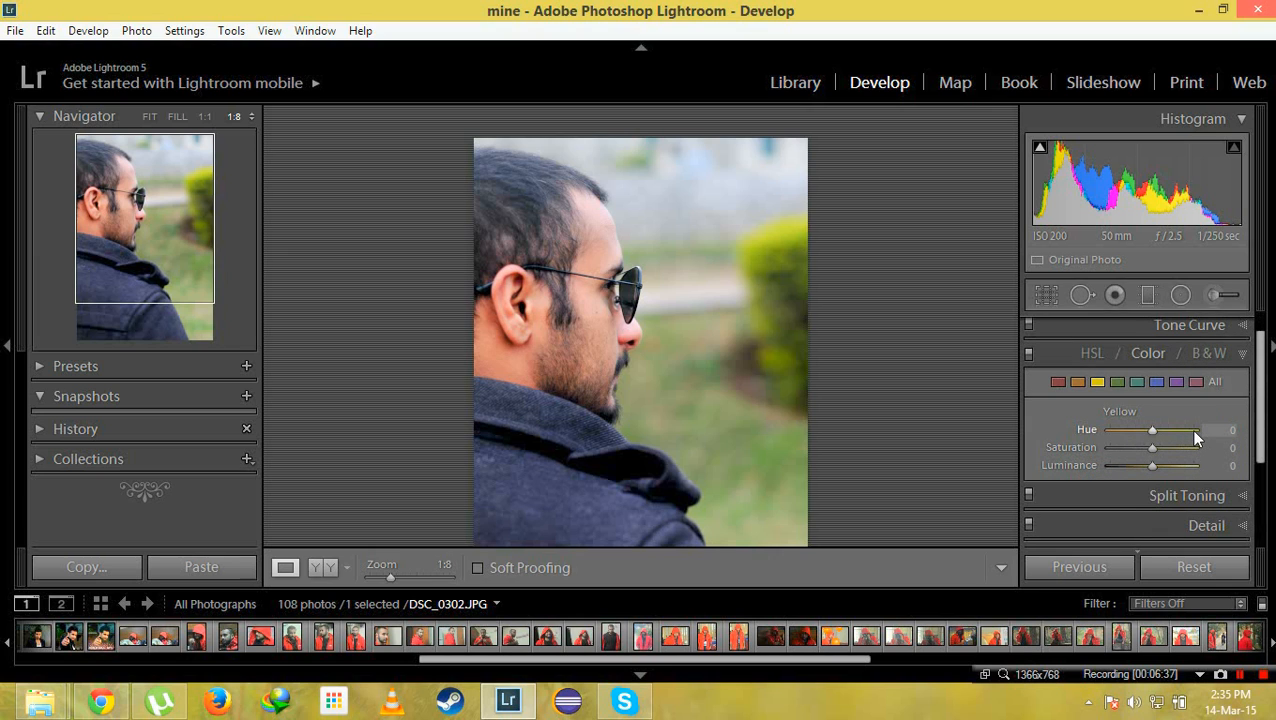
drag(1152, 430, 1145, 430)
scroll(1224, 380, up, 1)
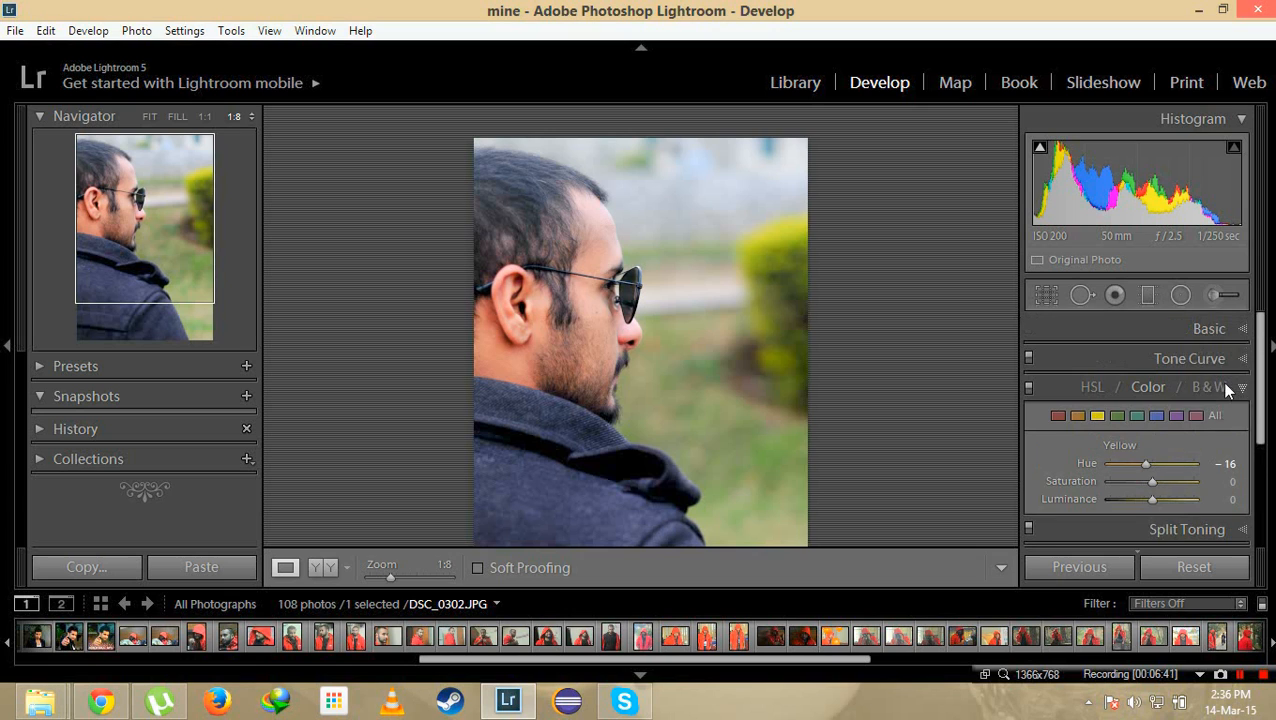
- Try the B&W mix on the photo, switch to the HSL hue adjustments, and return to Color before collapsing the section
click(1206, 389)
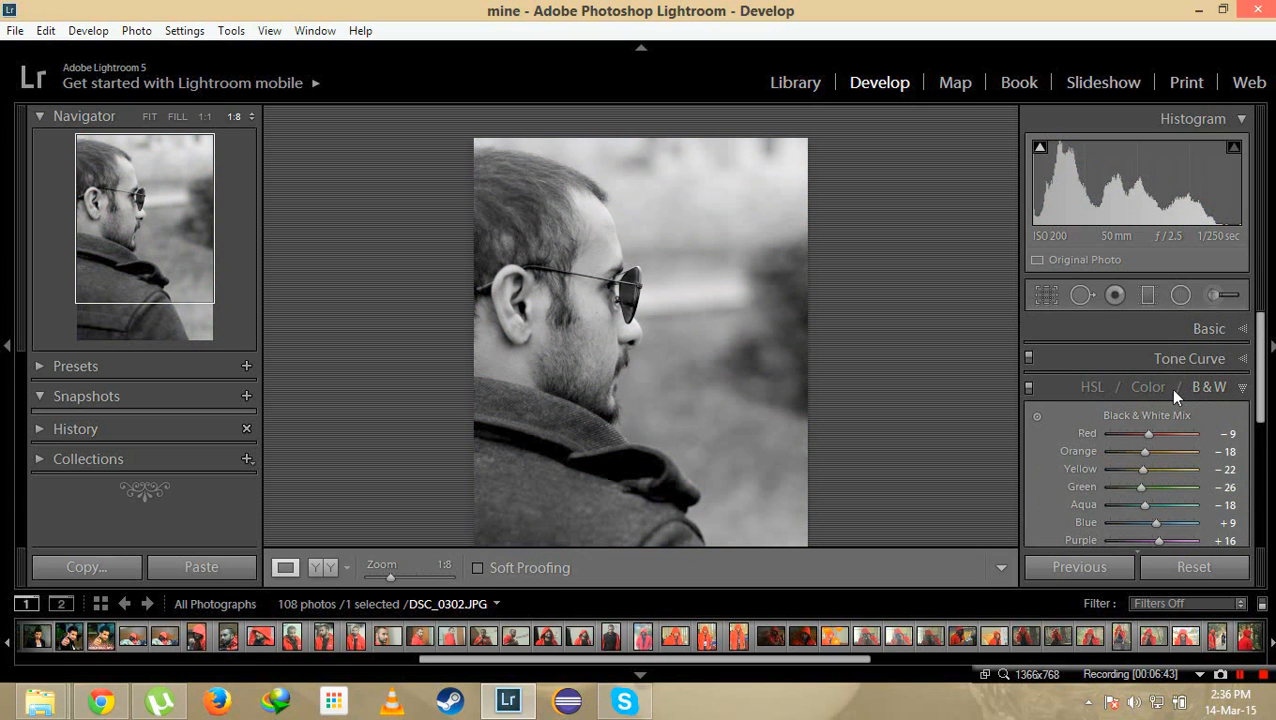
click(1092, 389)
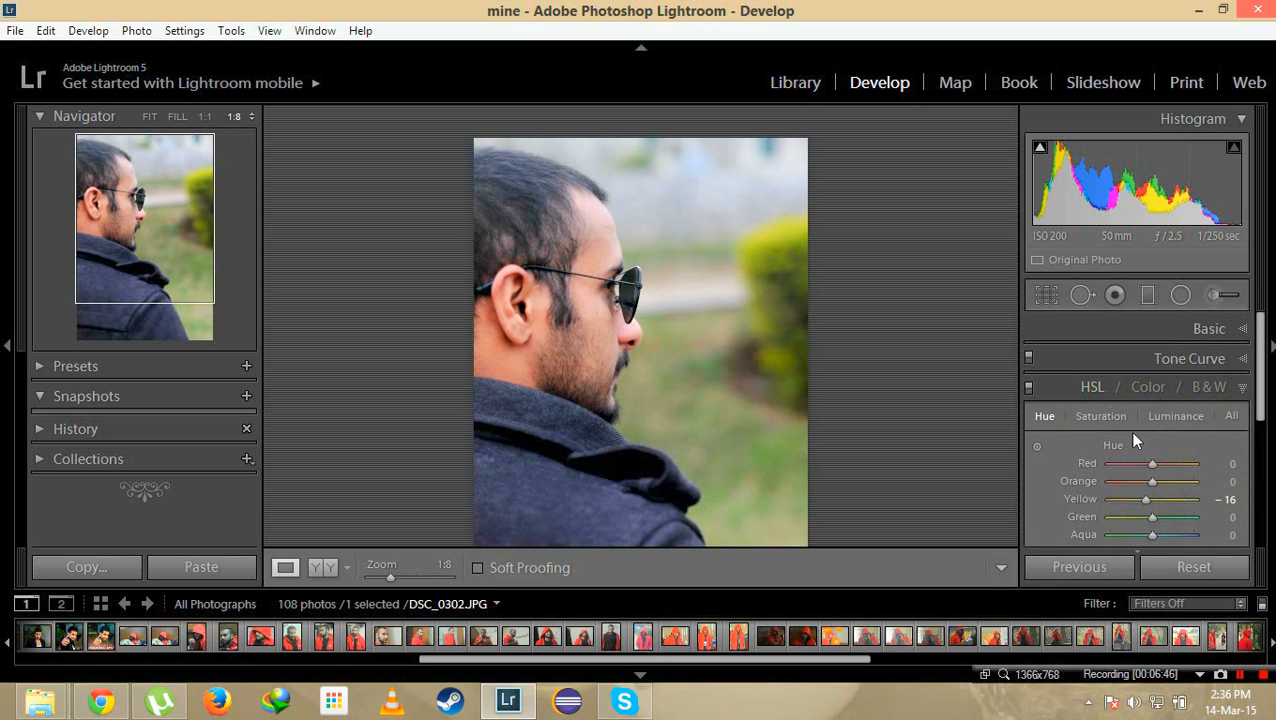
scroll(1128, 431, down, 1)
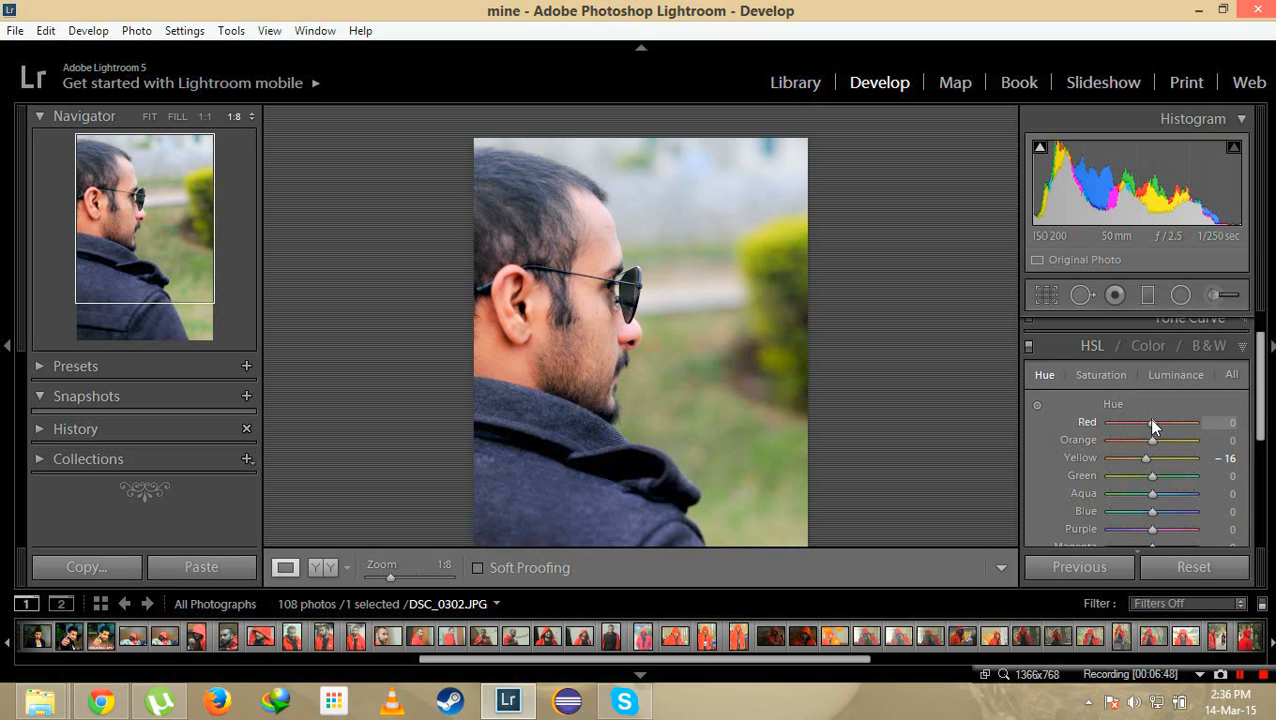
scroll(1152, 425, down, 1)
scroll(1152, 425, up, 1)
click(1148, 350)
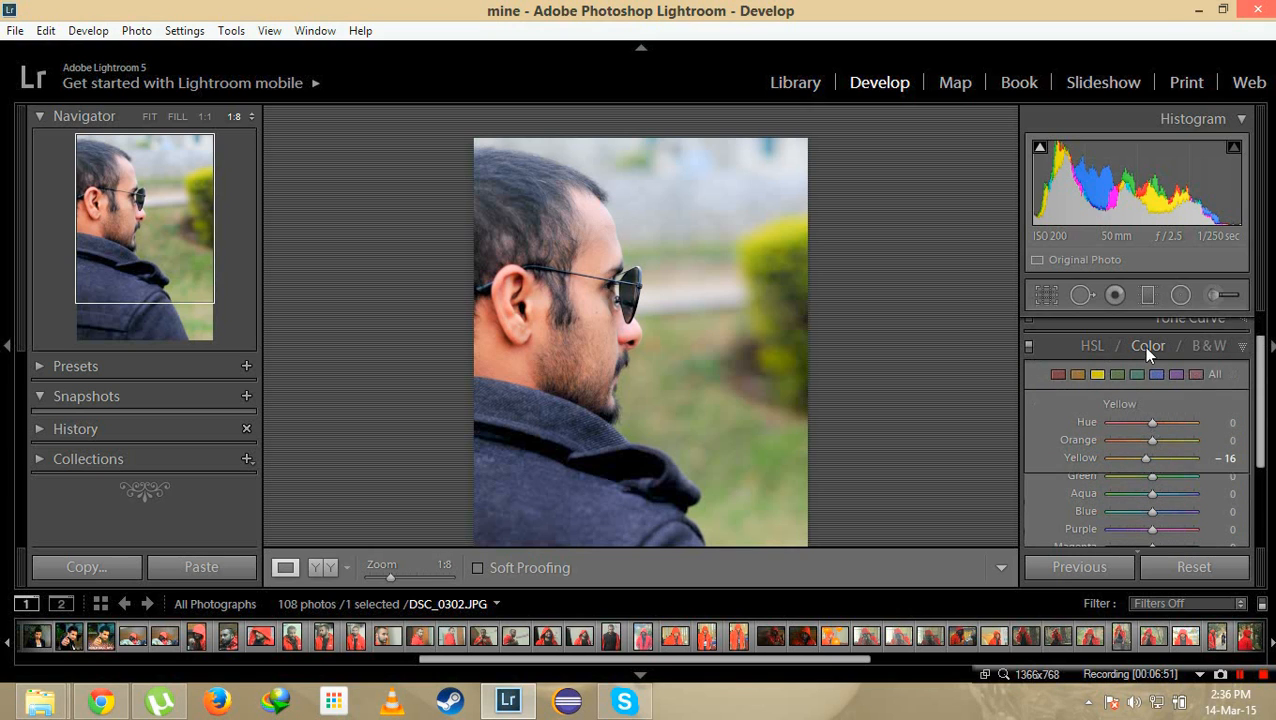
click(1237, 349)
- Expand Split Toning, set the Highlights hue to 39, and collapse the section
click(1240, 373)
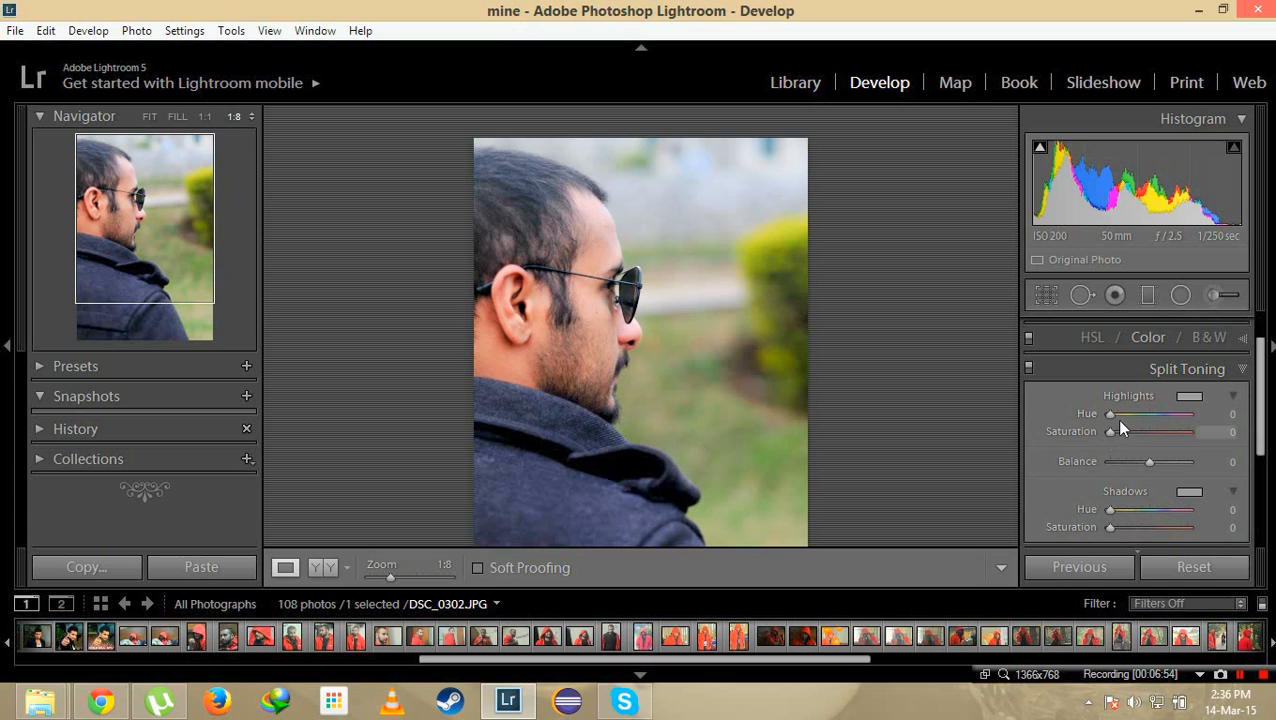
drag(1111, 415, 1118, 416)
scroll(1065, 433, down, 2)
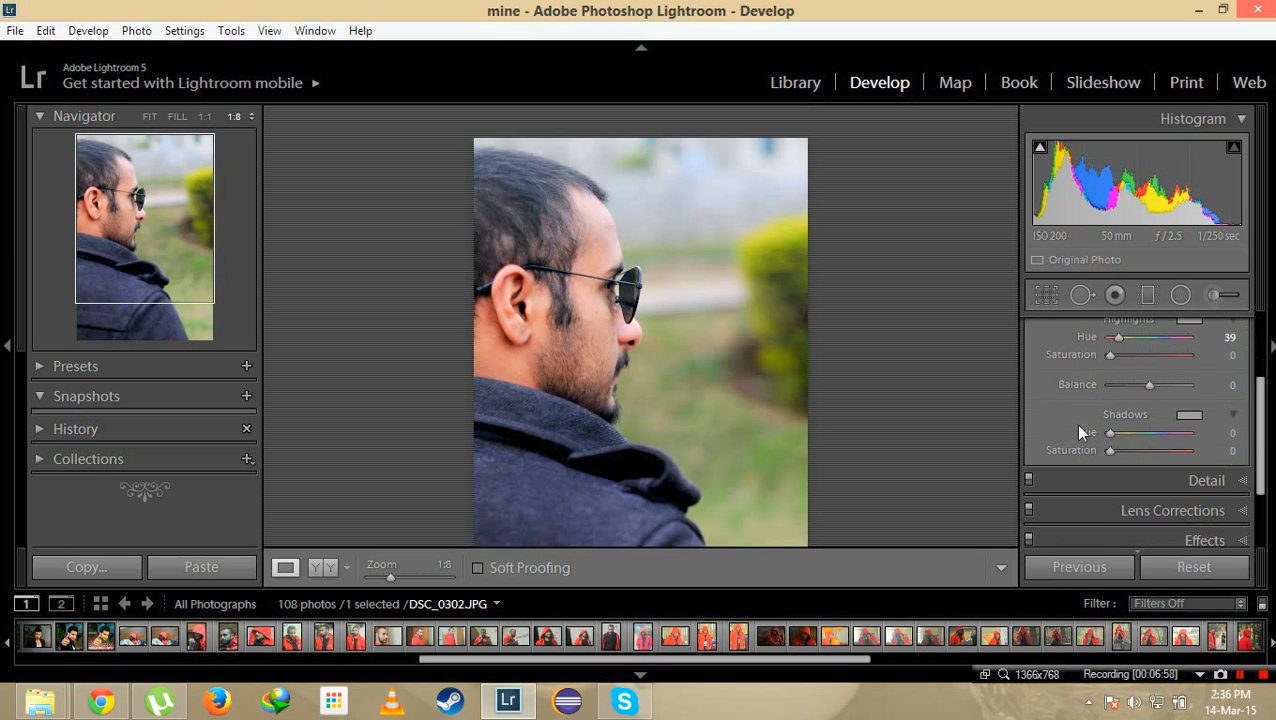
scroll(1073, 424, up, 2)
click(1230, 369)
- Expand the Detail section and set the Sharpening amount to 41
click(1228, 399)
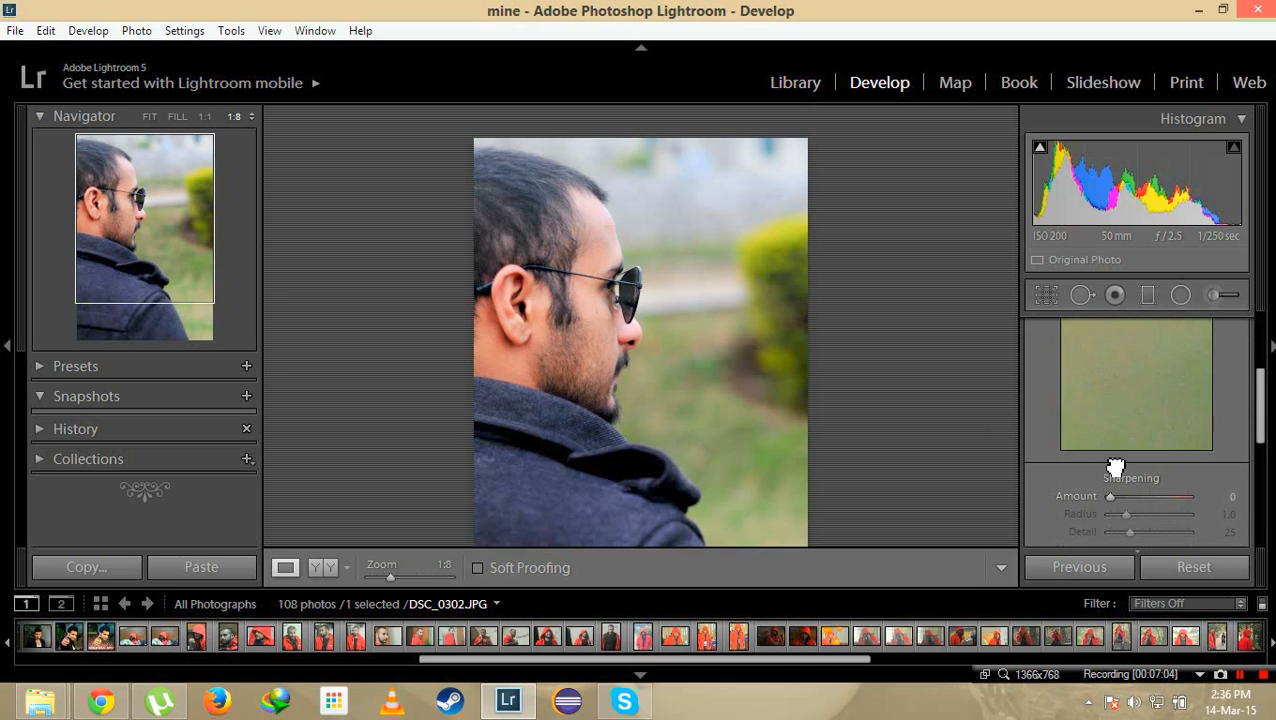
scroll(1108, 450, down, 1)
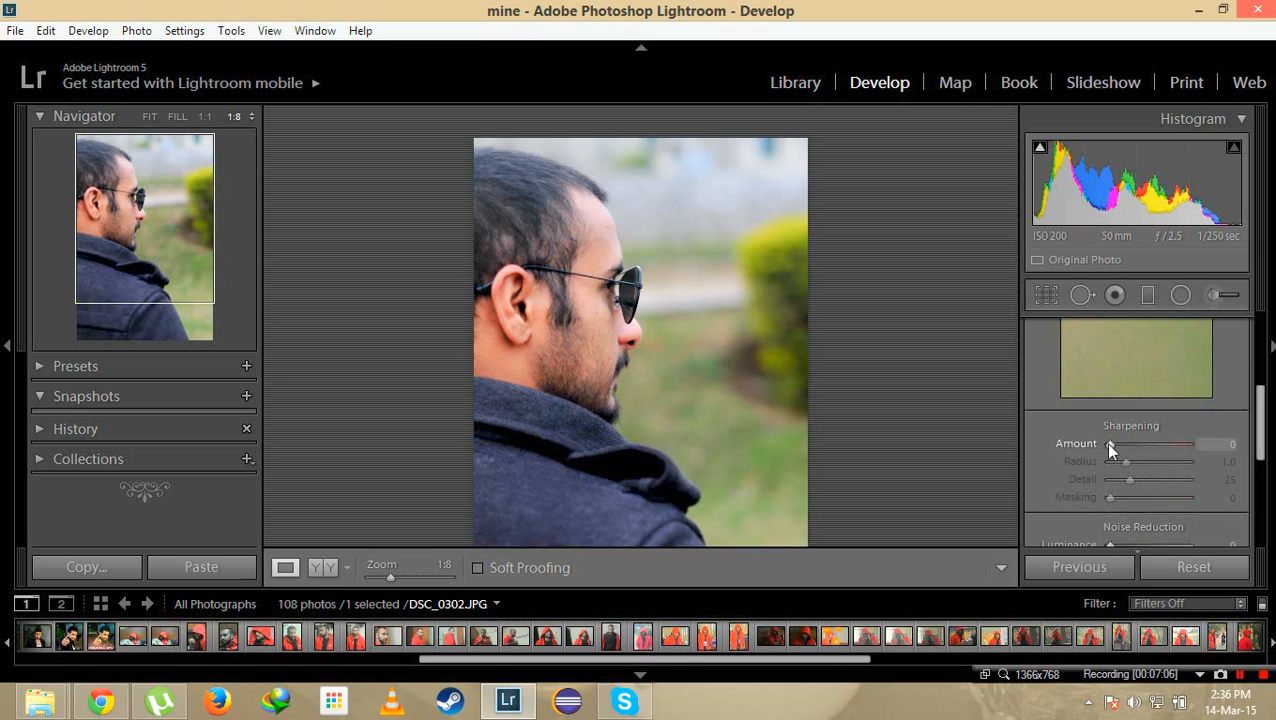
drag(1107, 445, 1132, 447)
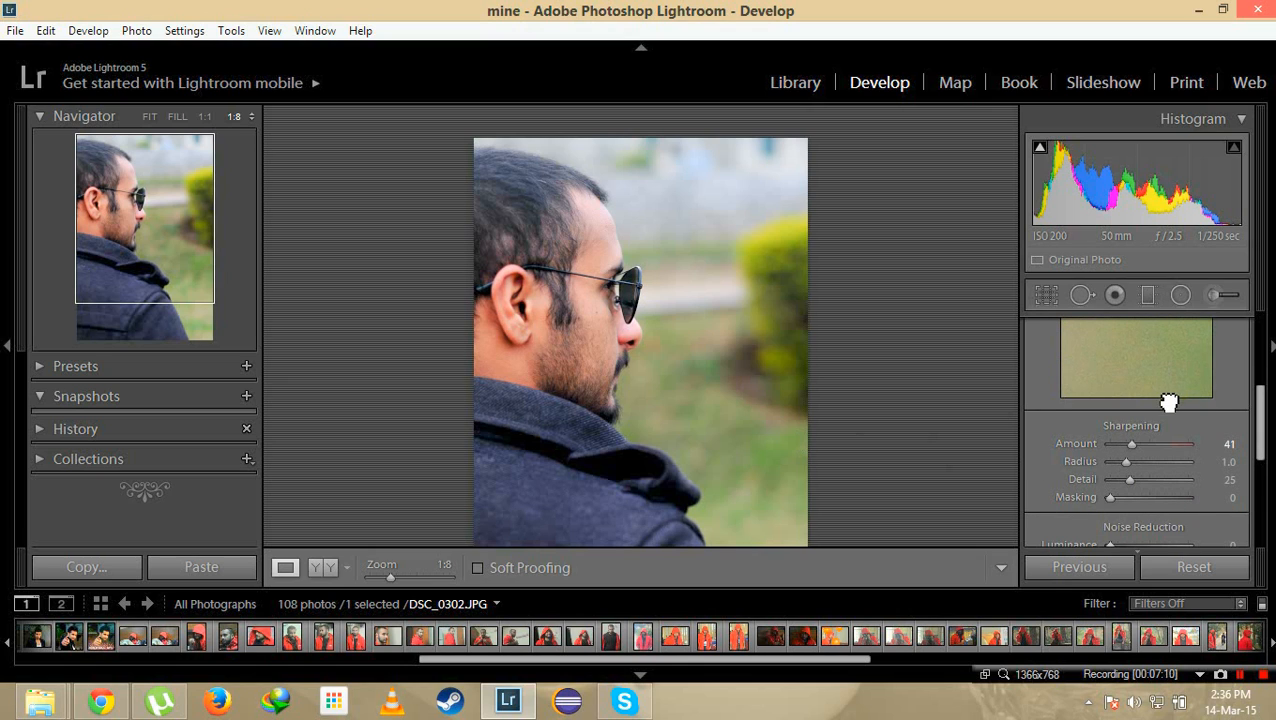
scroll(1060, 438, up, 1)
scroll(1104, 433, up, 1)
scroll(1105, 435, down, 1)
- Set Noise Reduction to Luminance 19, luminance Detail 58 and Color 27
scroll(1120, 446, down, 3)
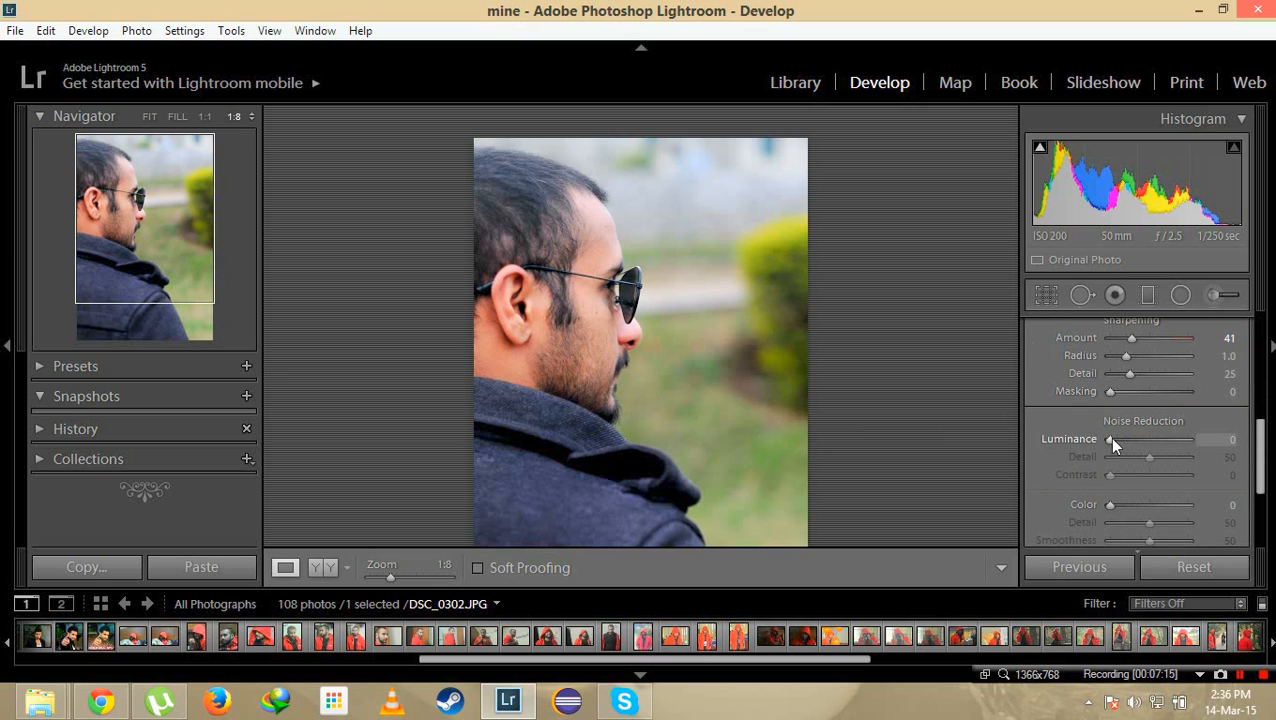
drag(1112, 441, 1156, 459)
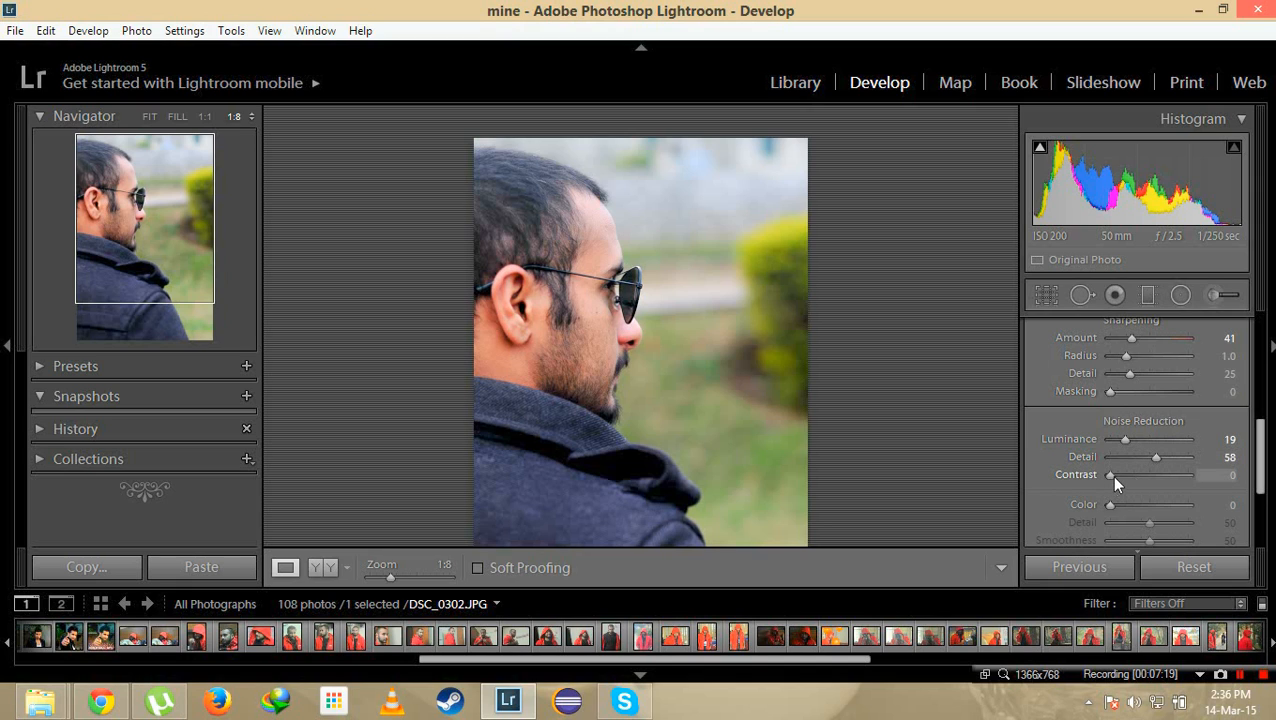
drag(1108, 503, 1131, 503)
- Expand Lens Corrections and enable both profile corrections and chromatic aberration removal
scroll(1060, 480, down, 2)
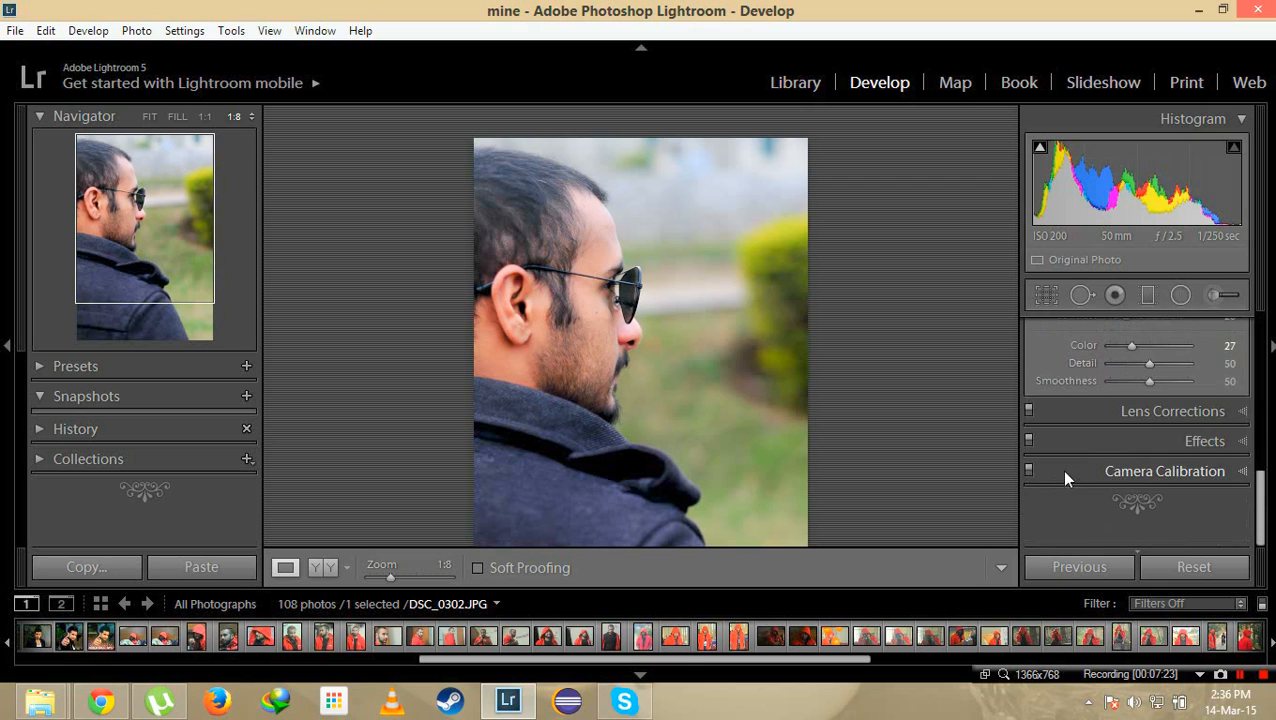
click(1135, 412)
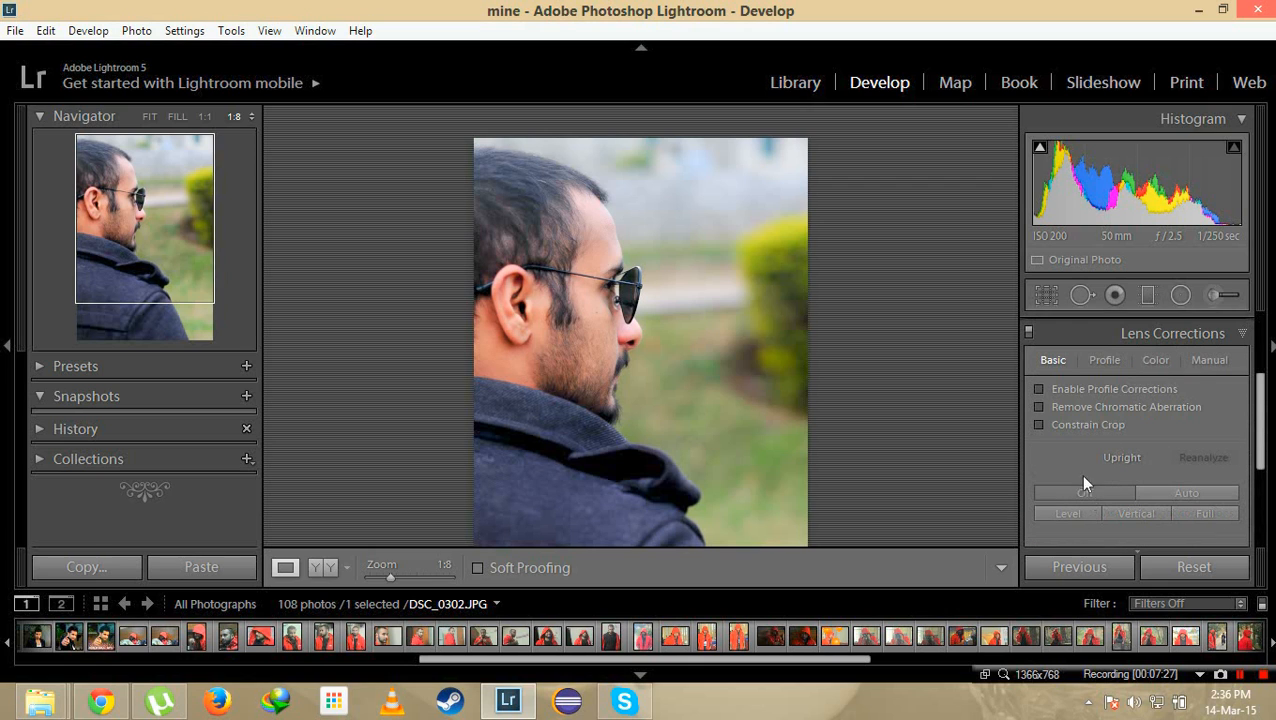
click(1092, 409)
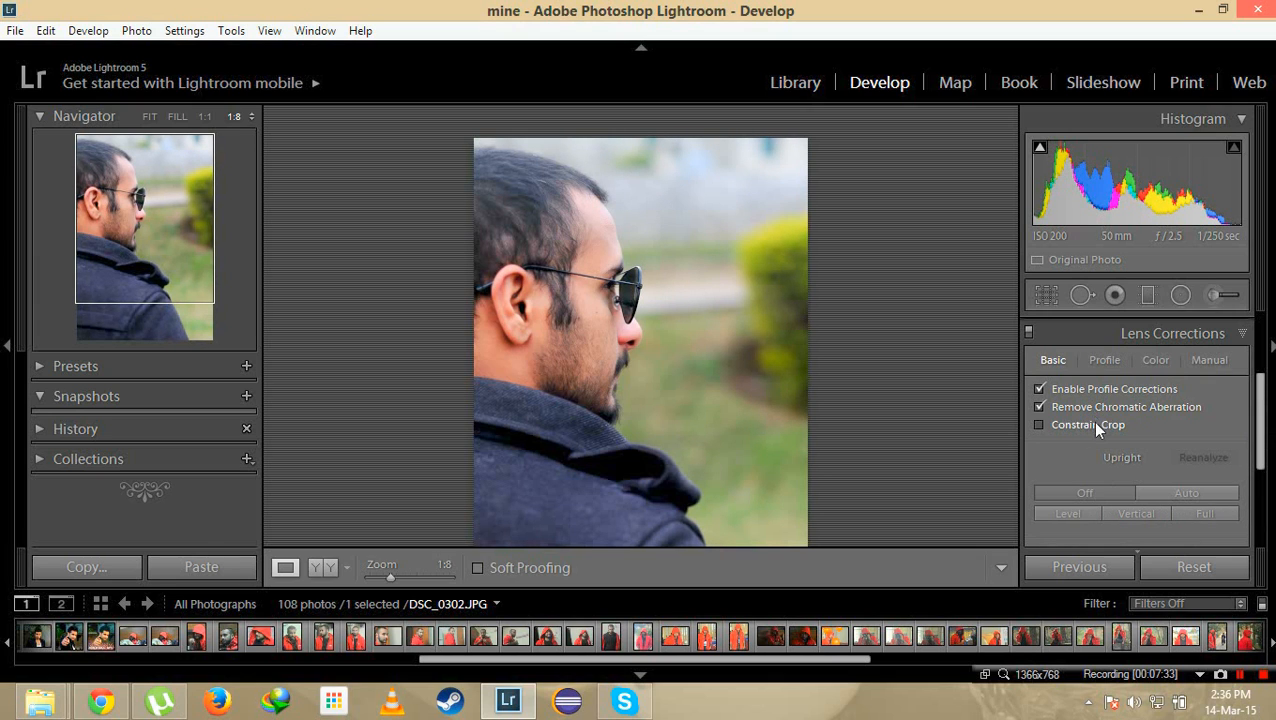
- Expand the Effects section to look over the post-crop vignetting and grain settings, then collapse it
scroll(1092, 431, down, 5)
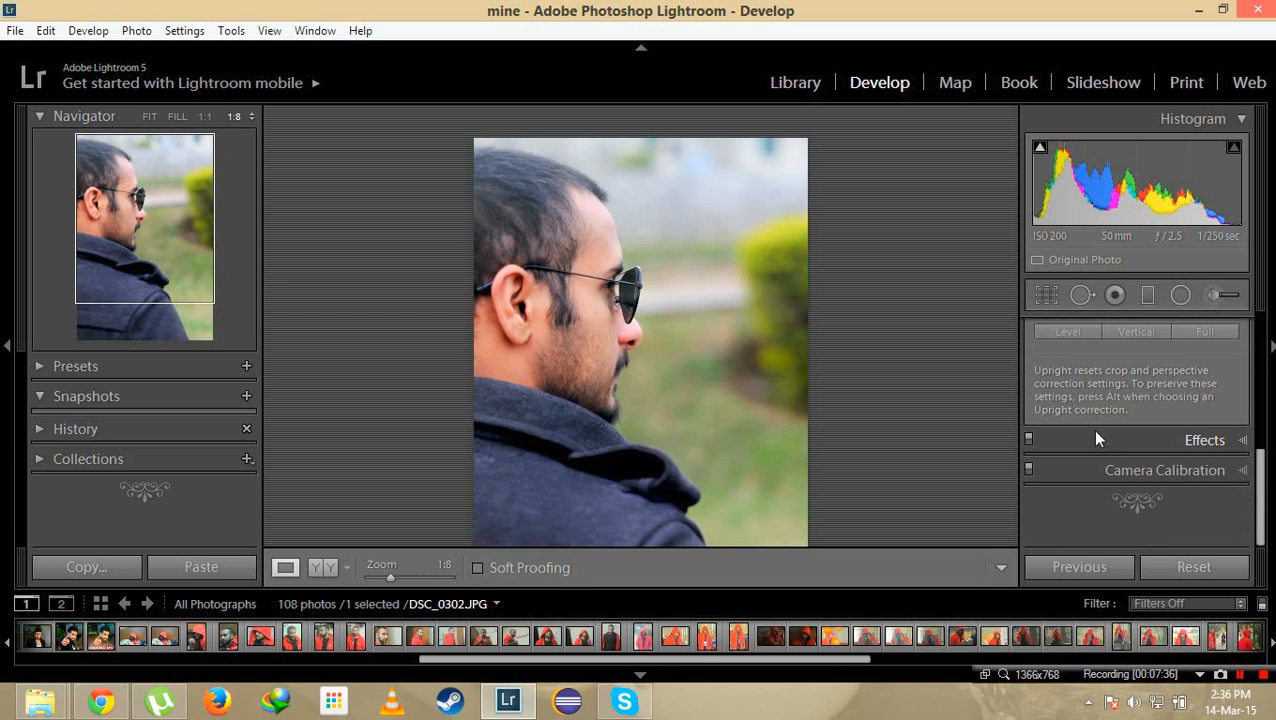
click(1140, 438)
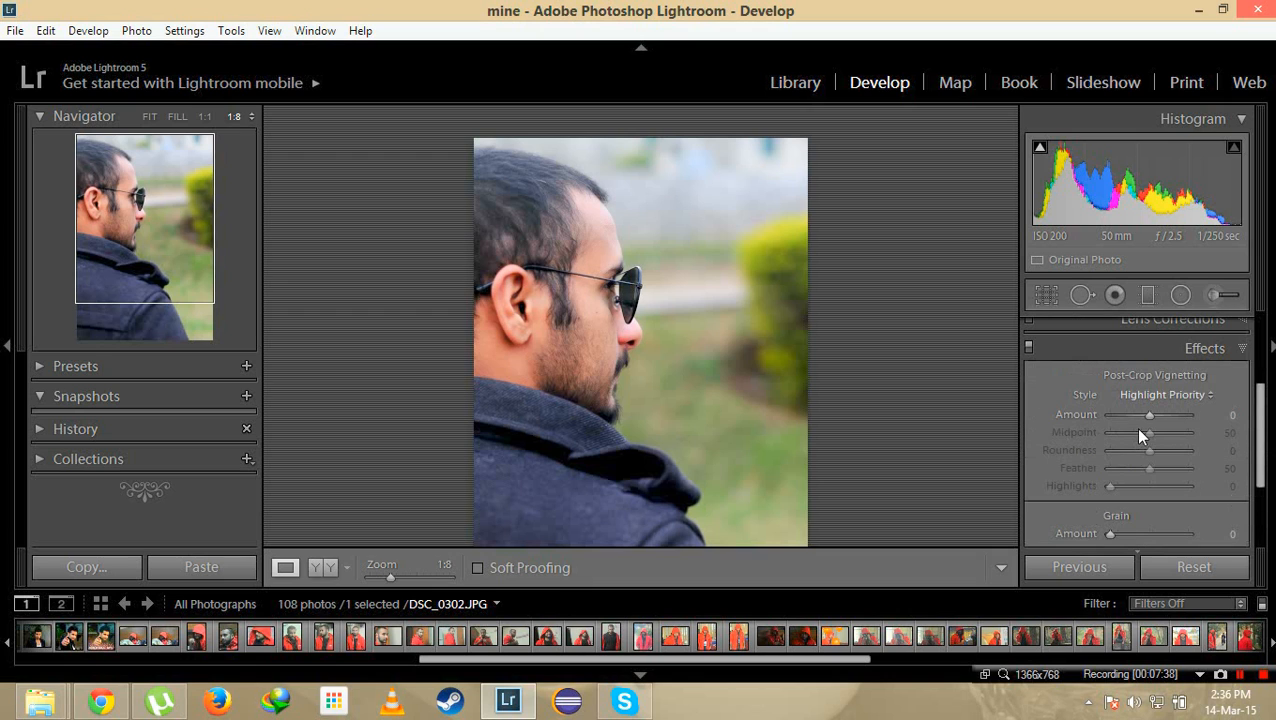
scroll(1138, 430, down, 2)
scroll(1138, 430, up, 2)
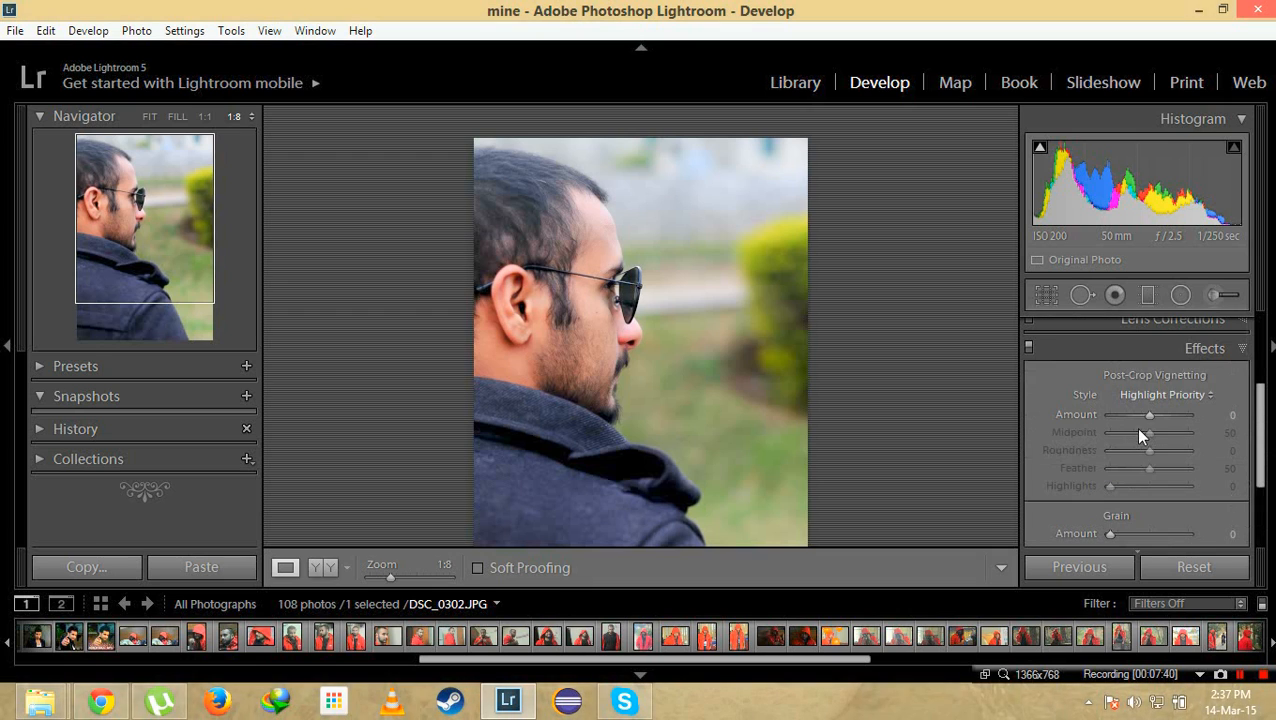
click(1186, 350)
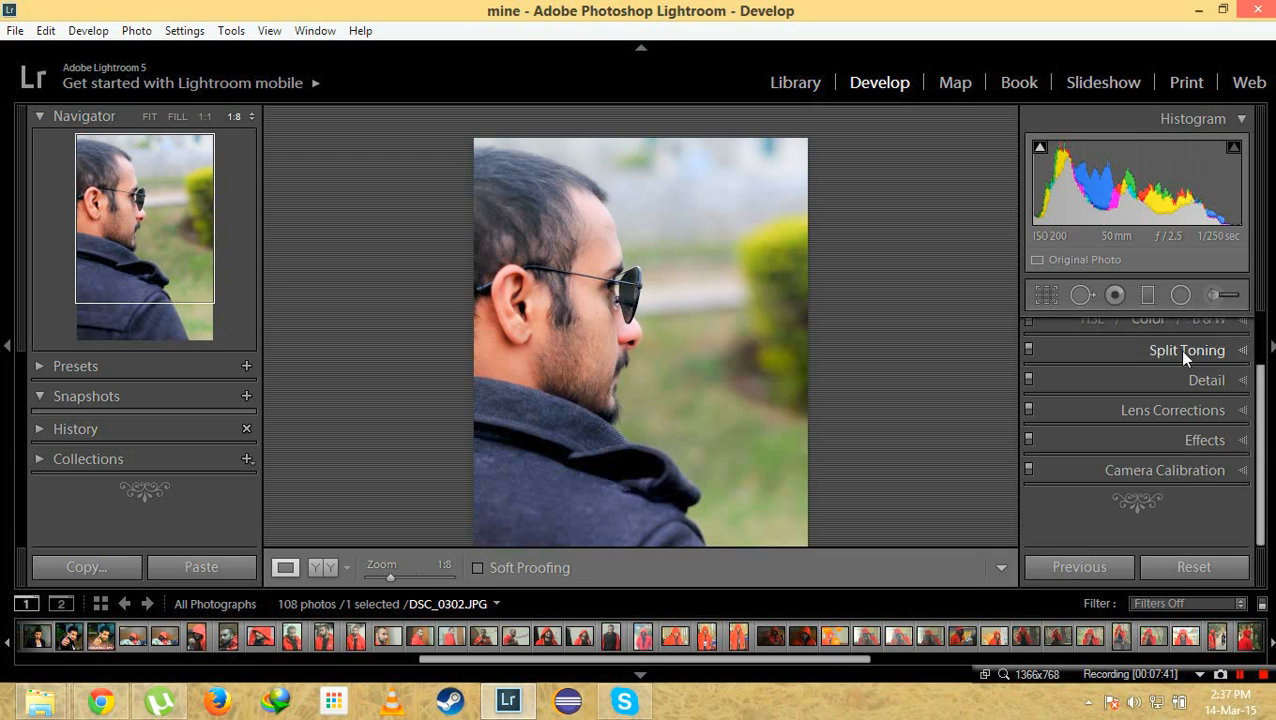
- Expand Camera Calibration and set the Shadows tint to -52 and the Red Primary hue to +43
click(1170, 470)
scroll(1170, 465, down, 2)
scroll(1171, 434, down, 1)
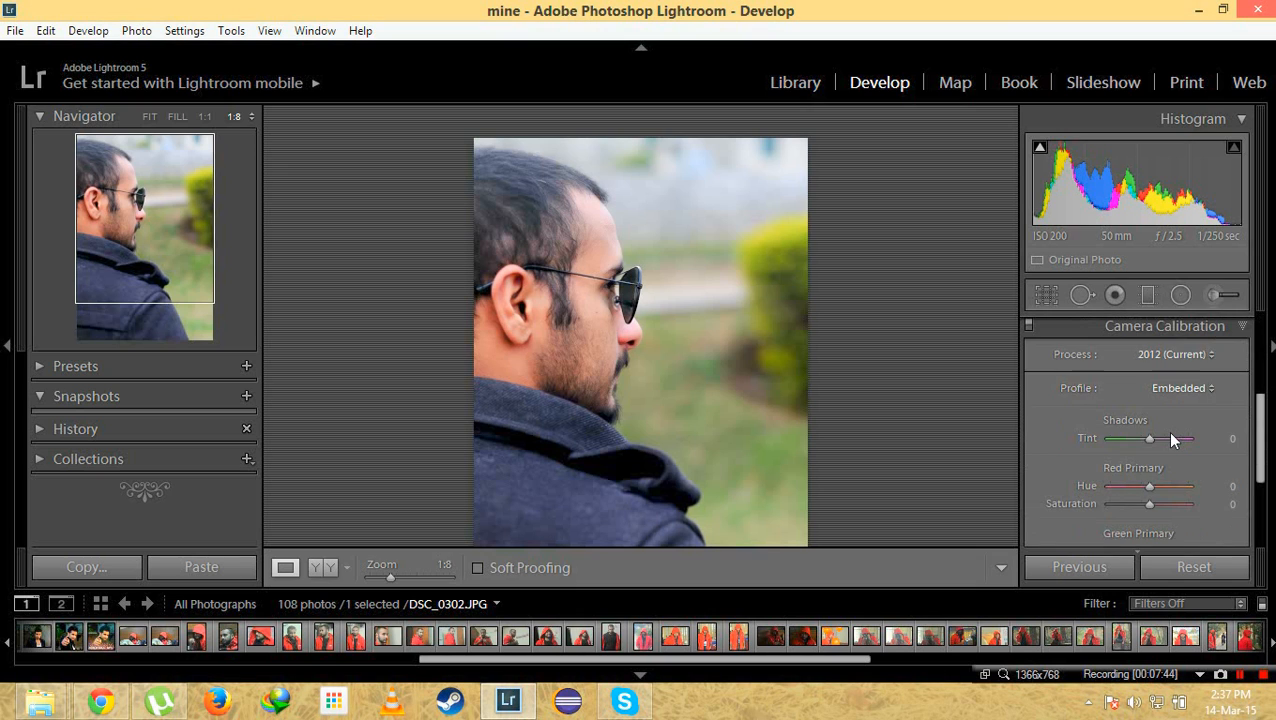
scroll(1172, 437, down, 3)
scroll(1172, 437, up, 3)
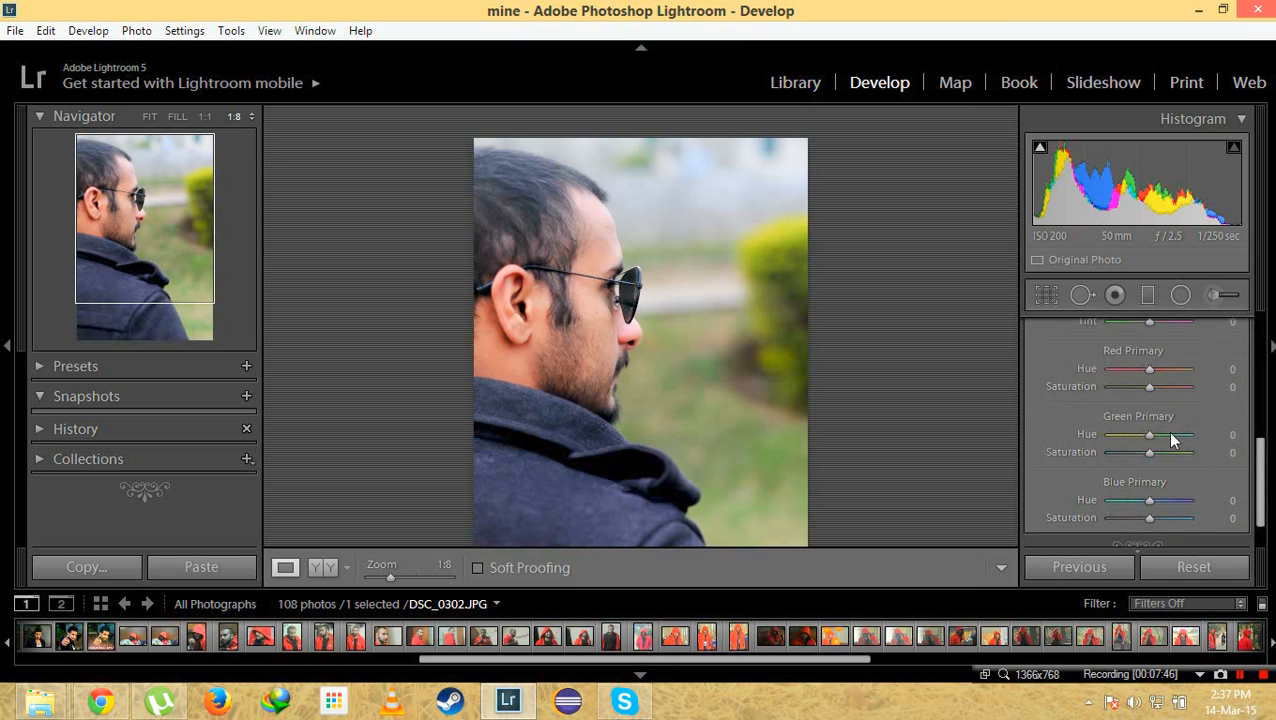
drag(1146, 418, 1172, 472)
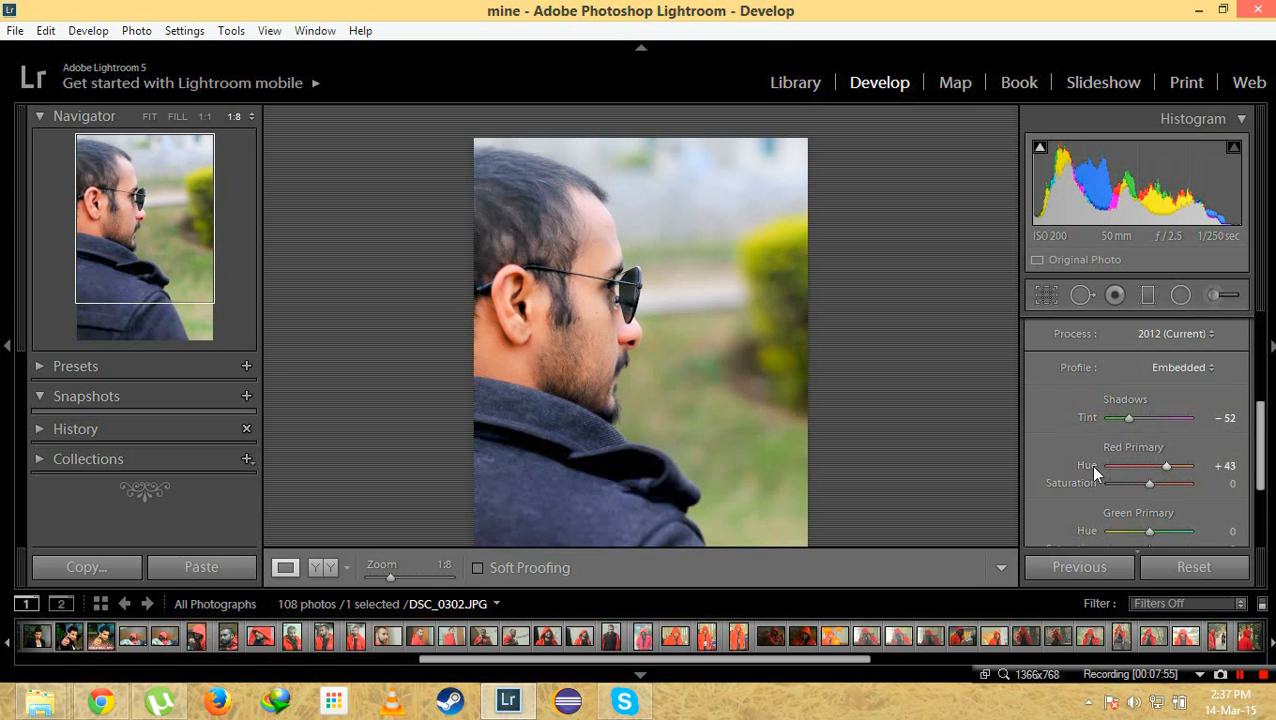
- Set the Camera Calibration Red Primary hue to +14, Green Primary hue to +24 and Green Primary saturation to +10
scroll(1096, 460, down, 1)
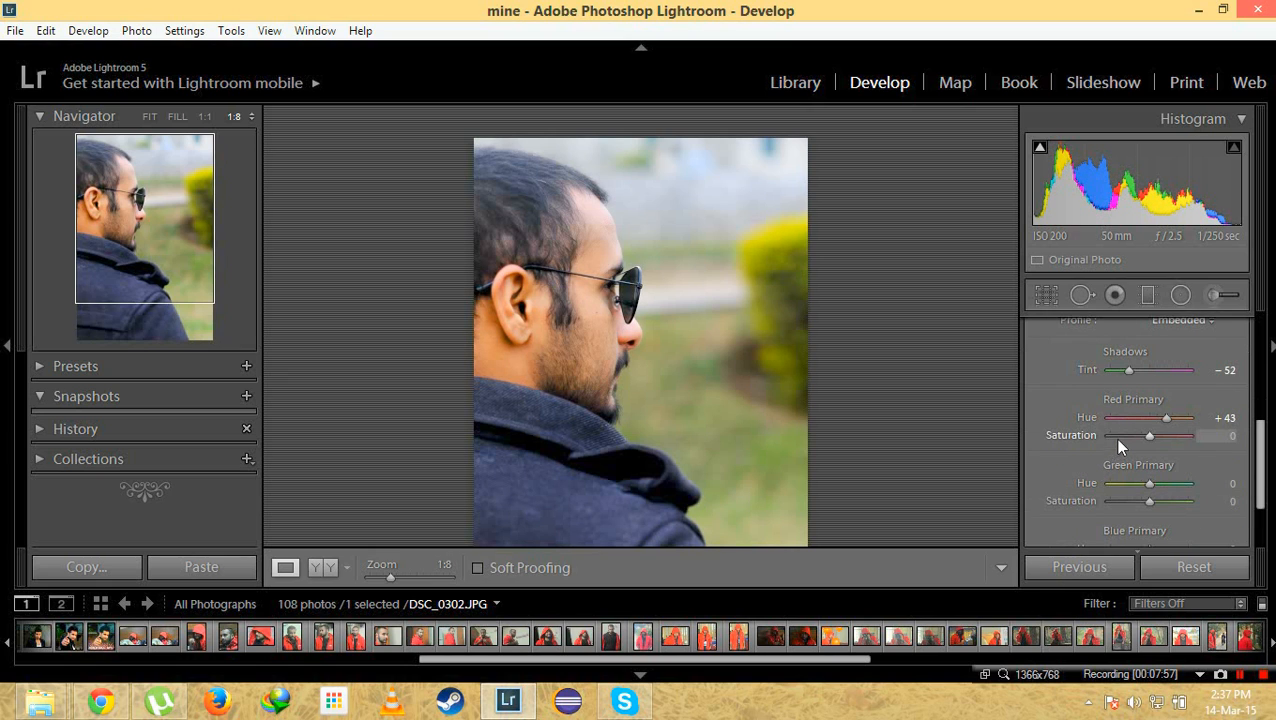
drag(1165, 427, 1153, 421)
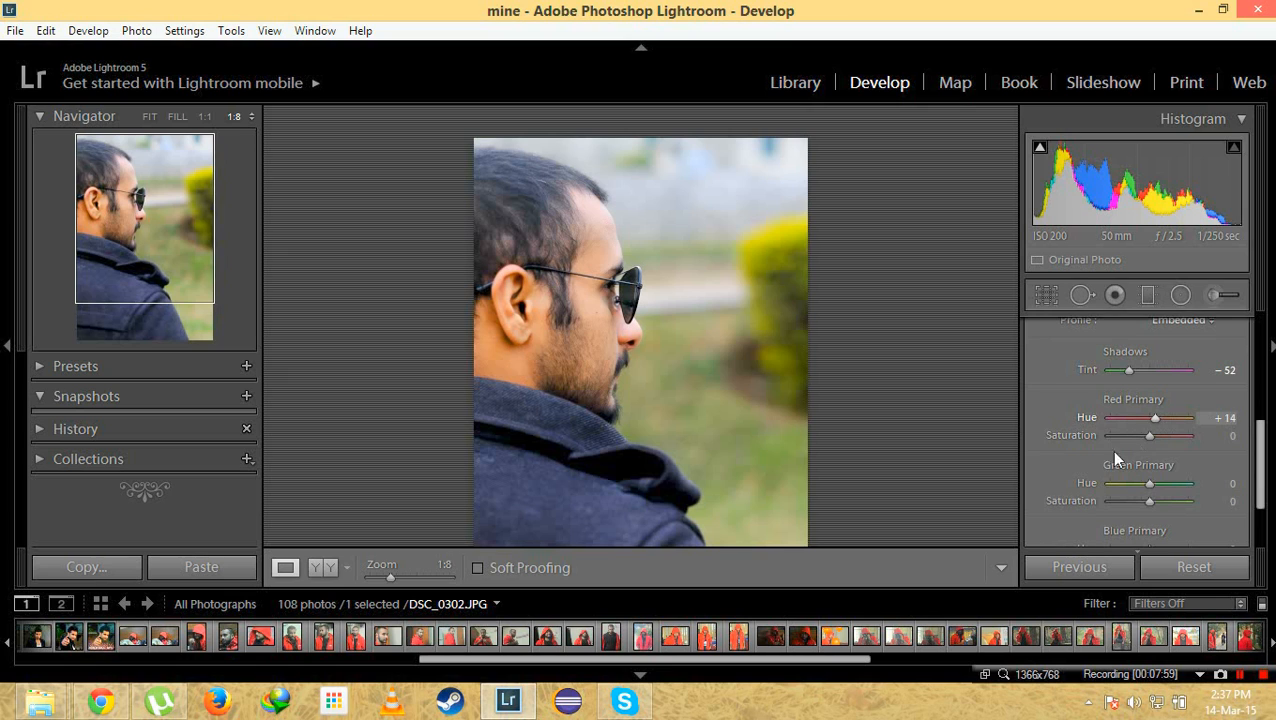
scroll(1107, 418, down, 1)
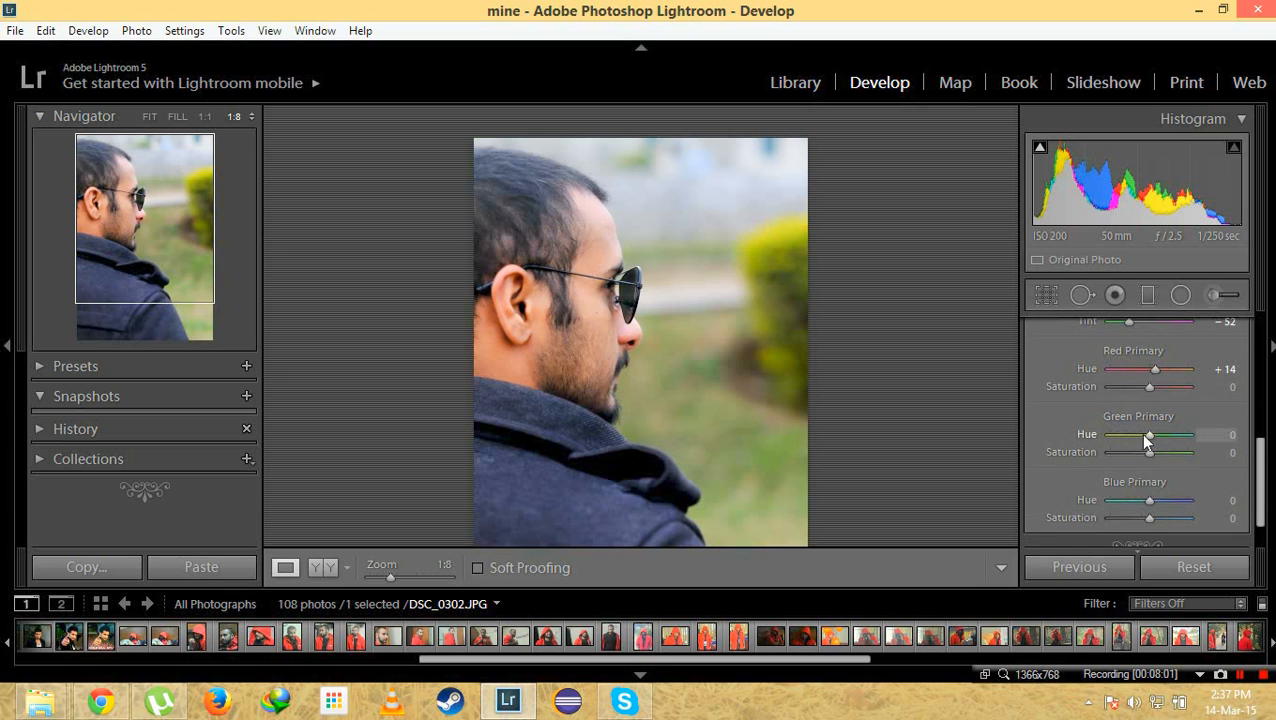
drag(1146, 435, 1156, 436)
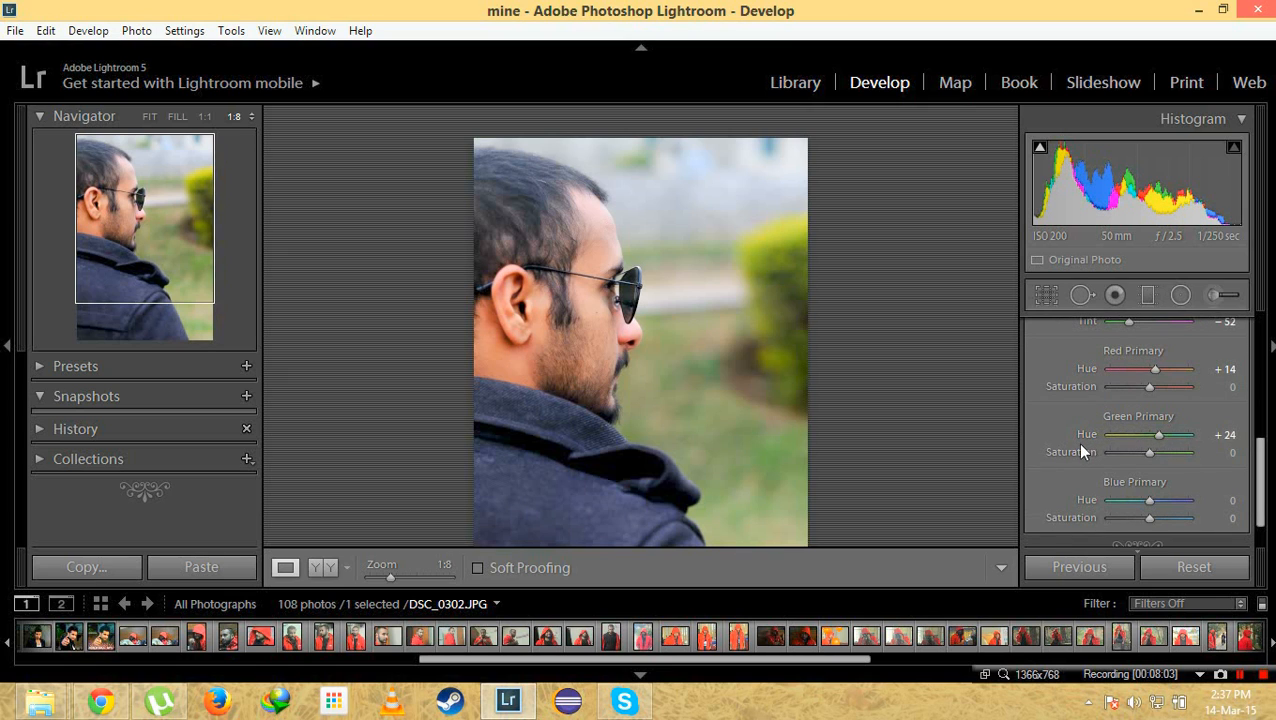
scroll(1078, 442, down, 1)
drag(1146, 405, 1151, 405)
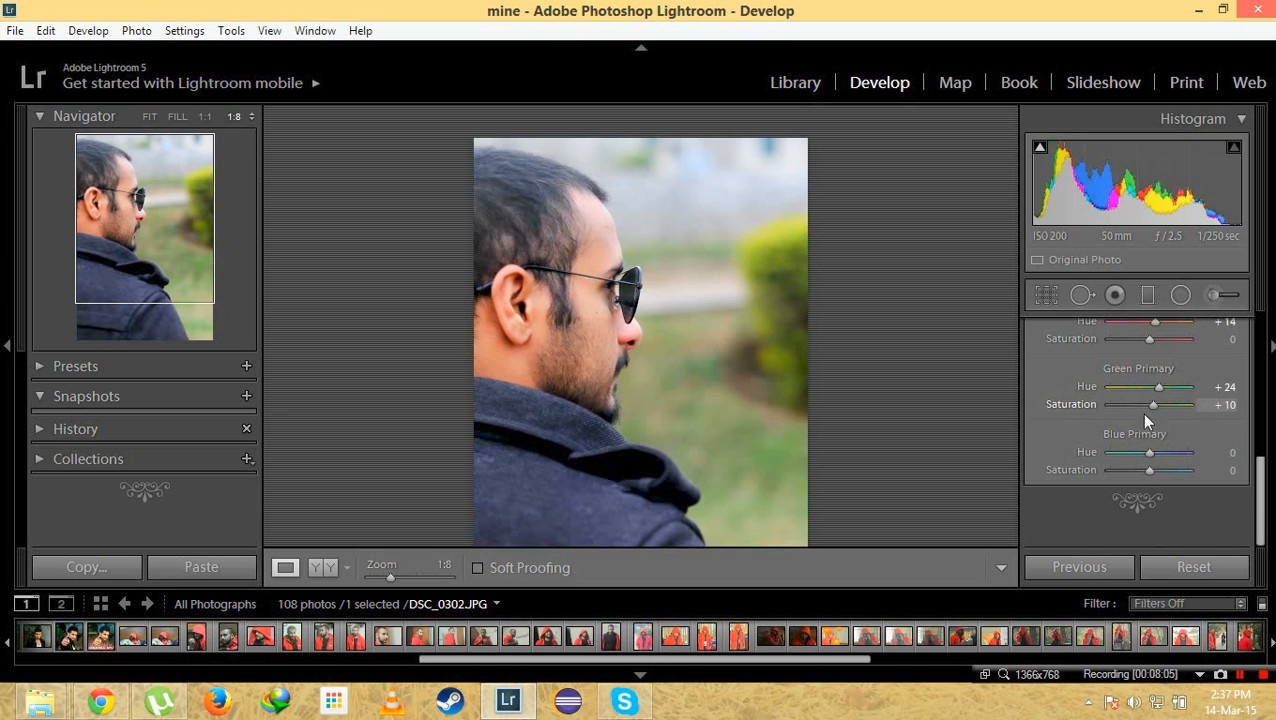
- Crop the portrait to an 8.5 x 11 aspect around the head and shoulders, rotated to an angle of -7.48
scroll(1125, 433, up, 8)
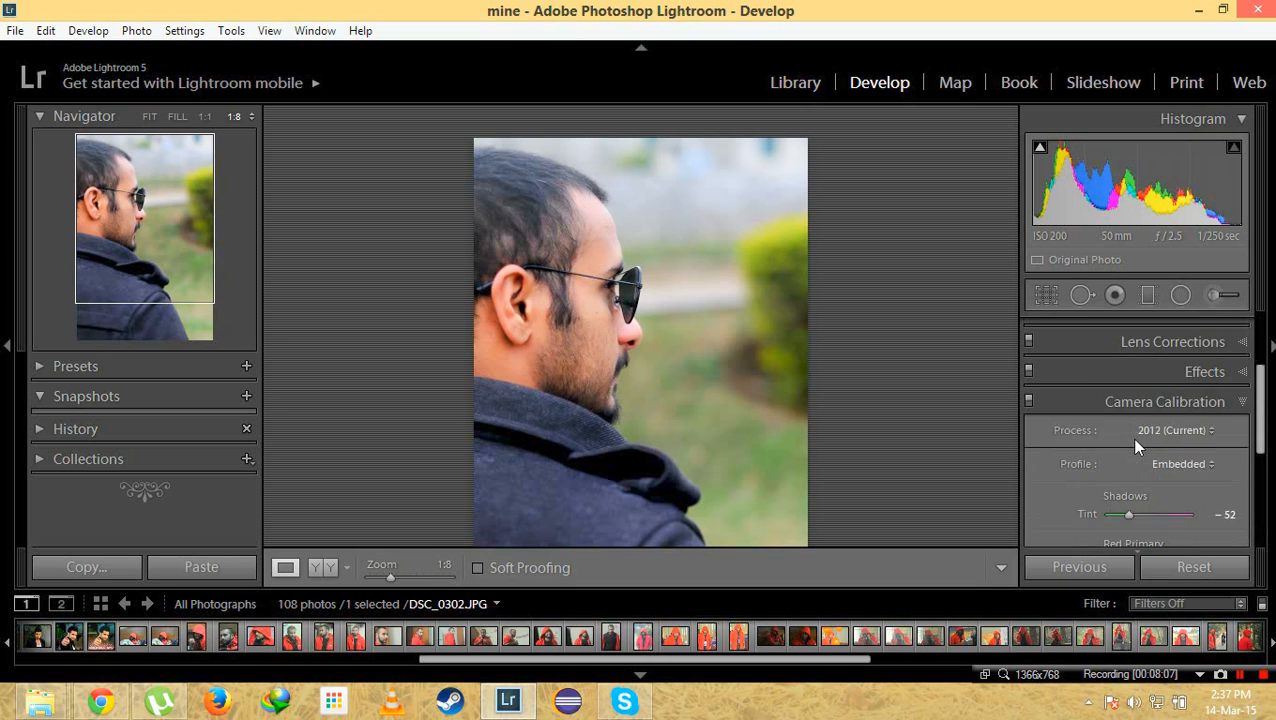
click(1046, 295)
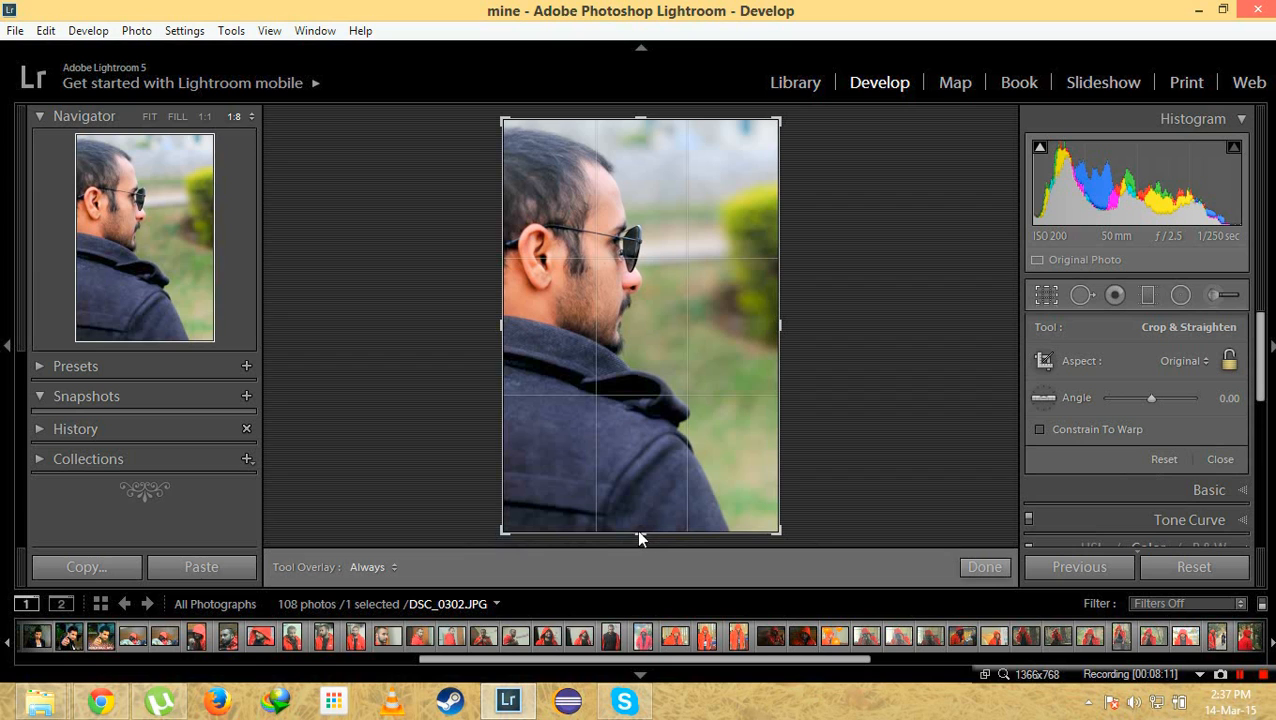
drag(641, 535, 676, 524)
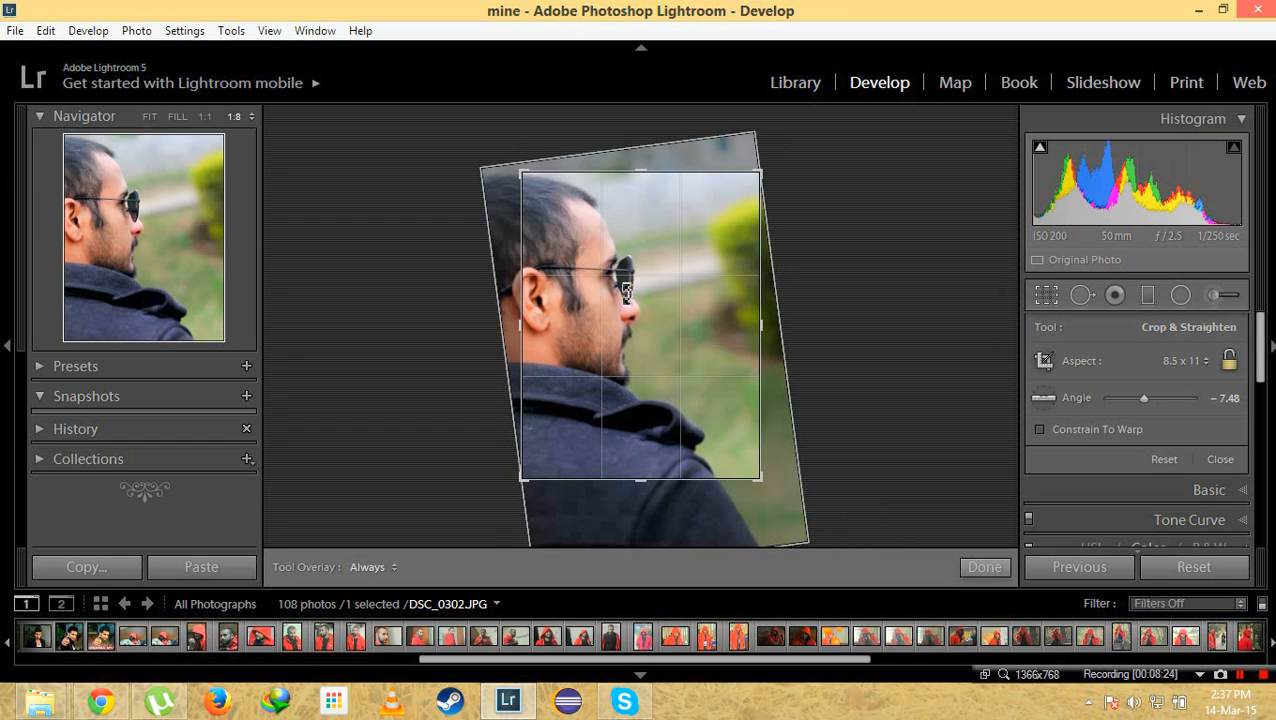
drag(683, 390, 710, 400)
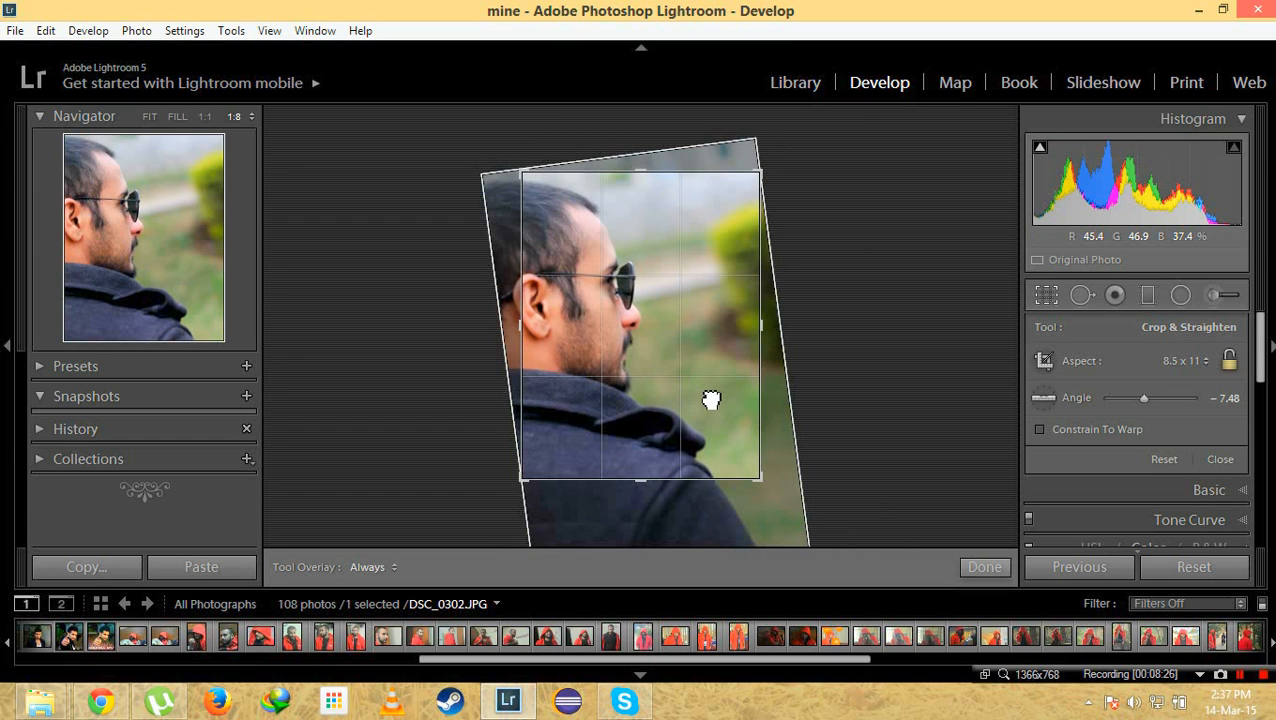
click(982, 567)
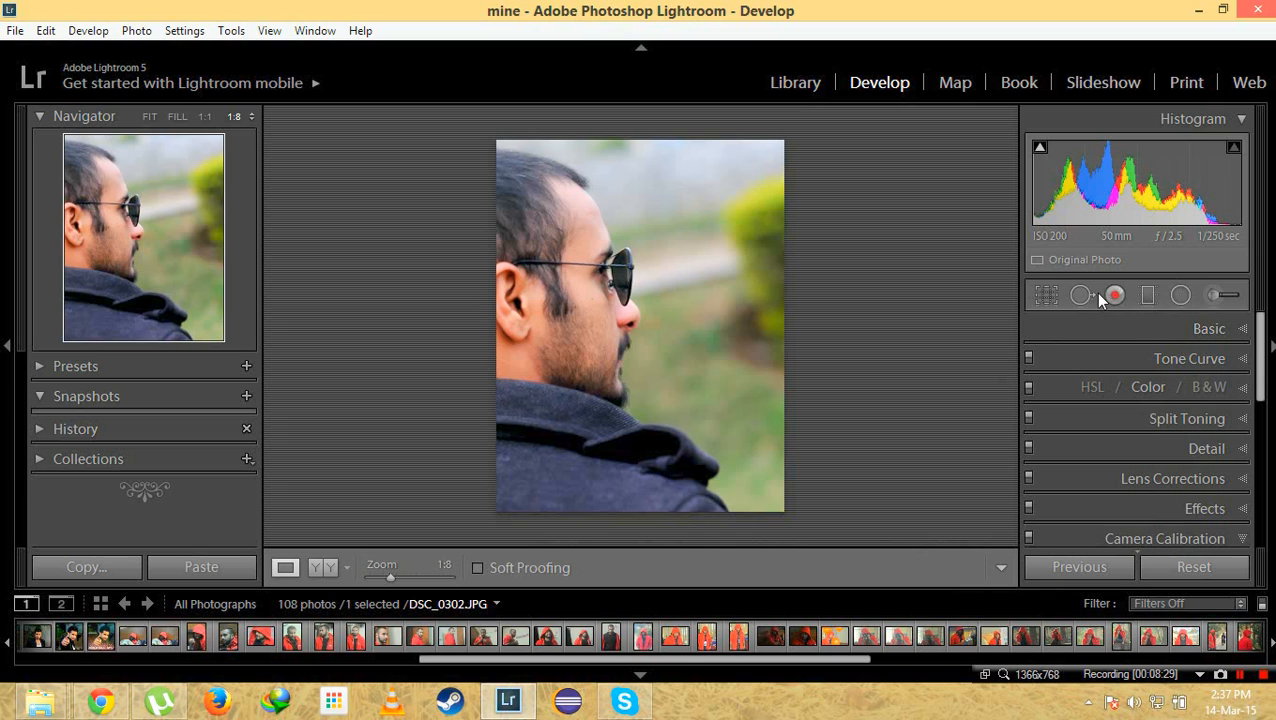
- Heal a small spot on the cheek beside the sideburn with Spot Removal, sampling the nearby skin, and finish the tool
click(1082, 296)
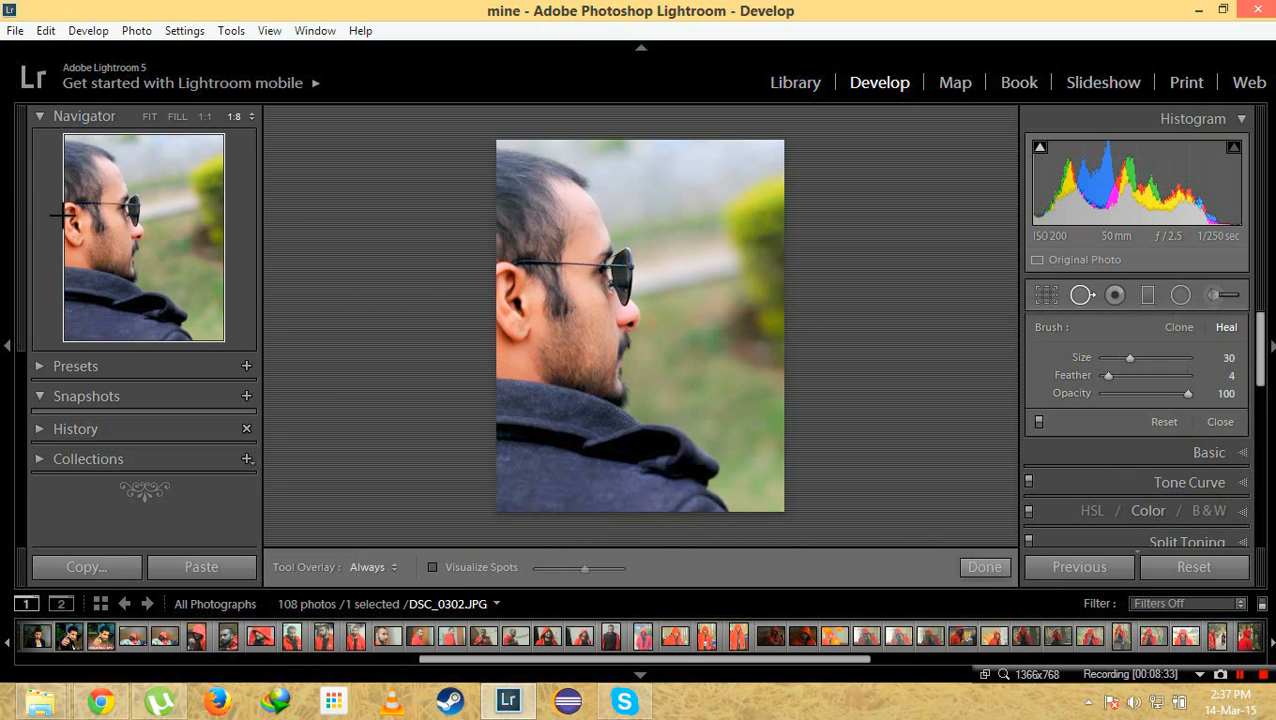
click(125, 230)
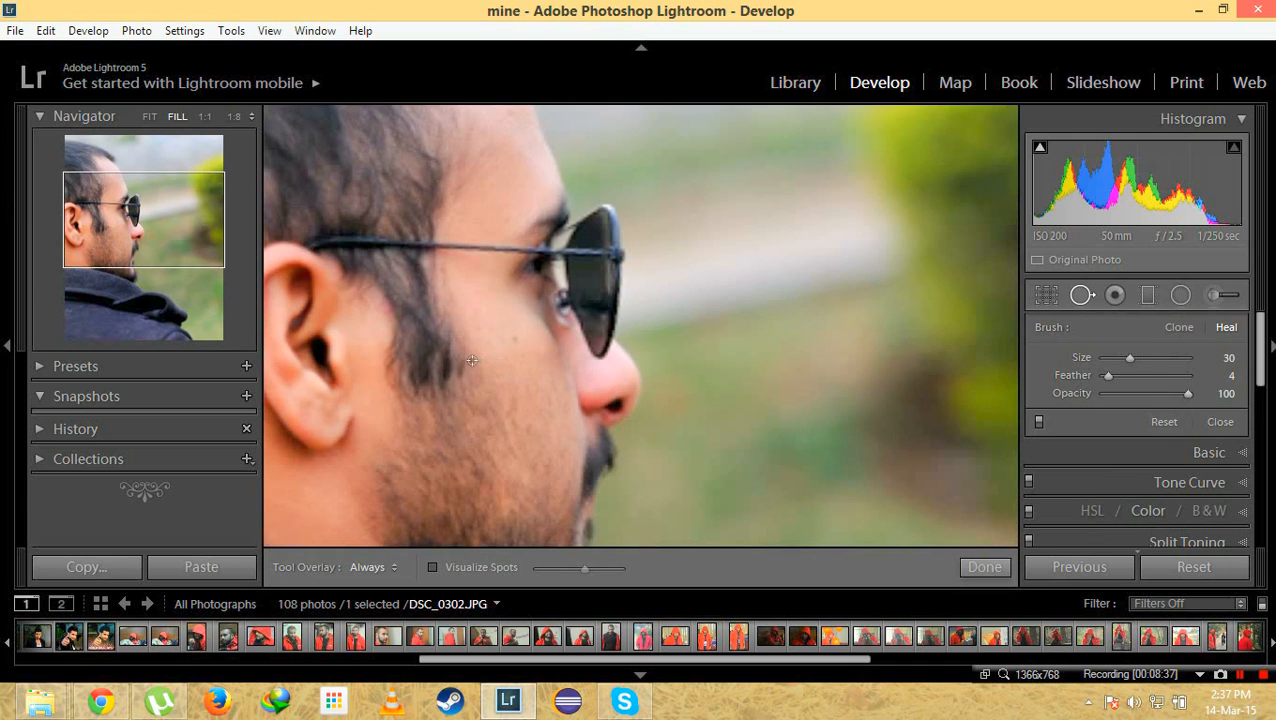
click(470, 359)
click(493, 322)
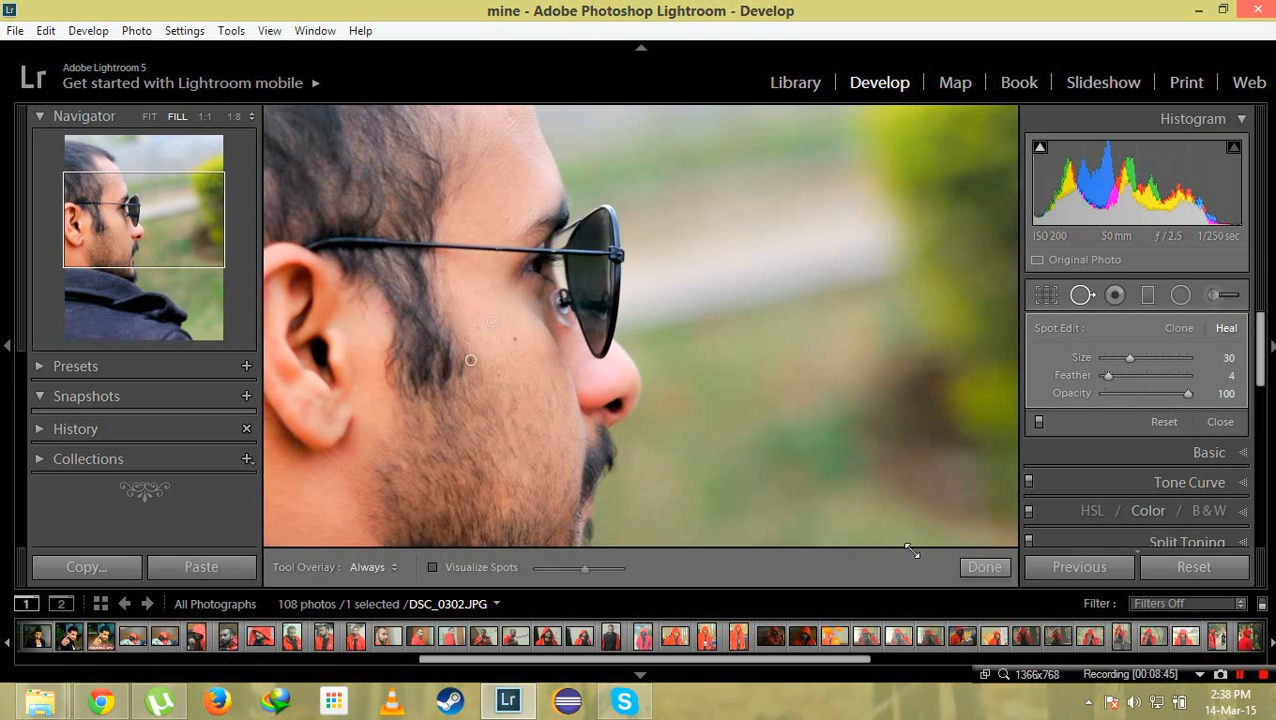
click(981, 567)
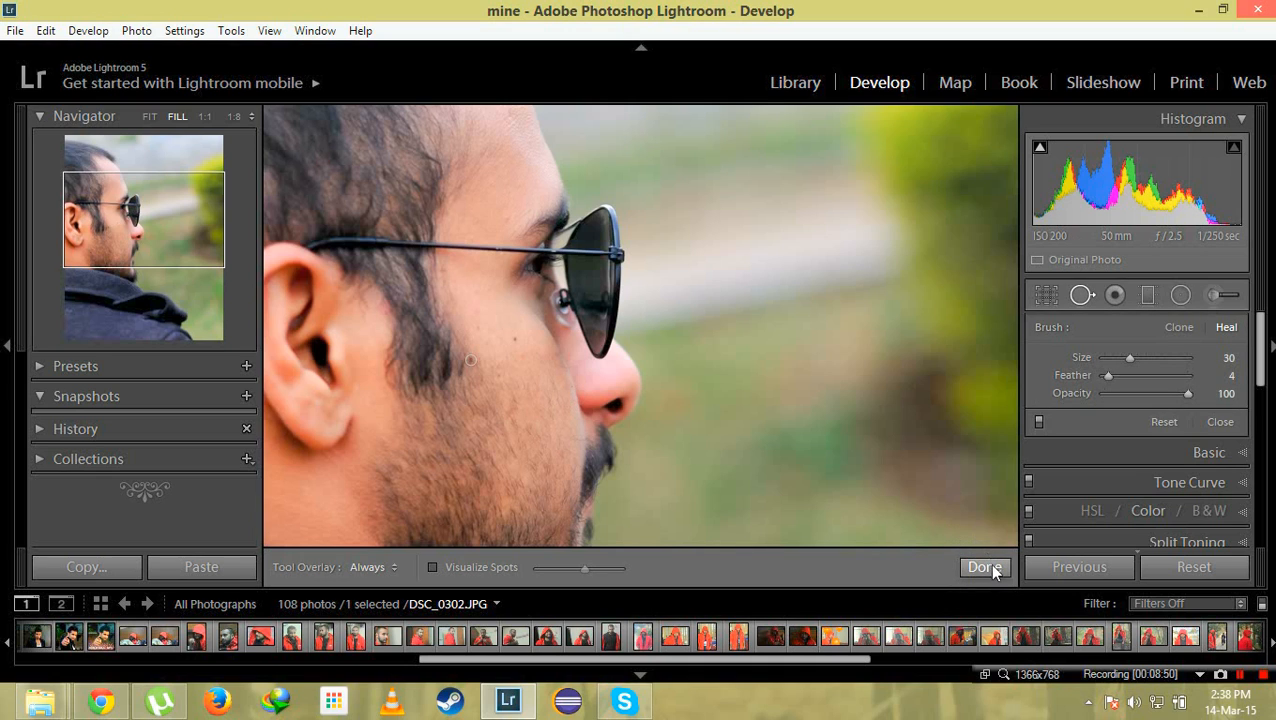
click(984, 567)
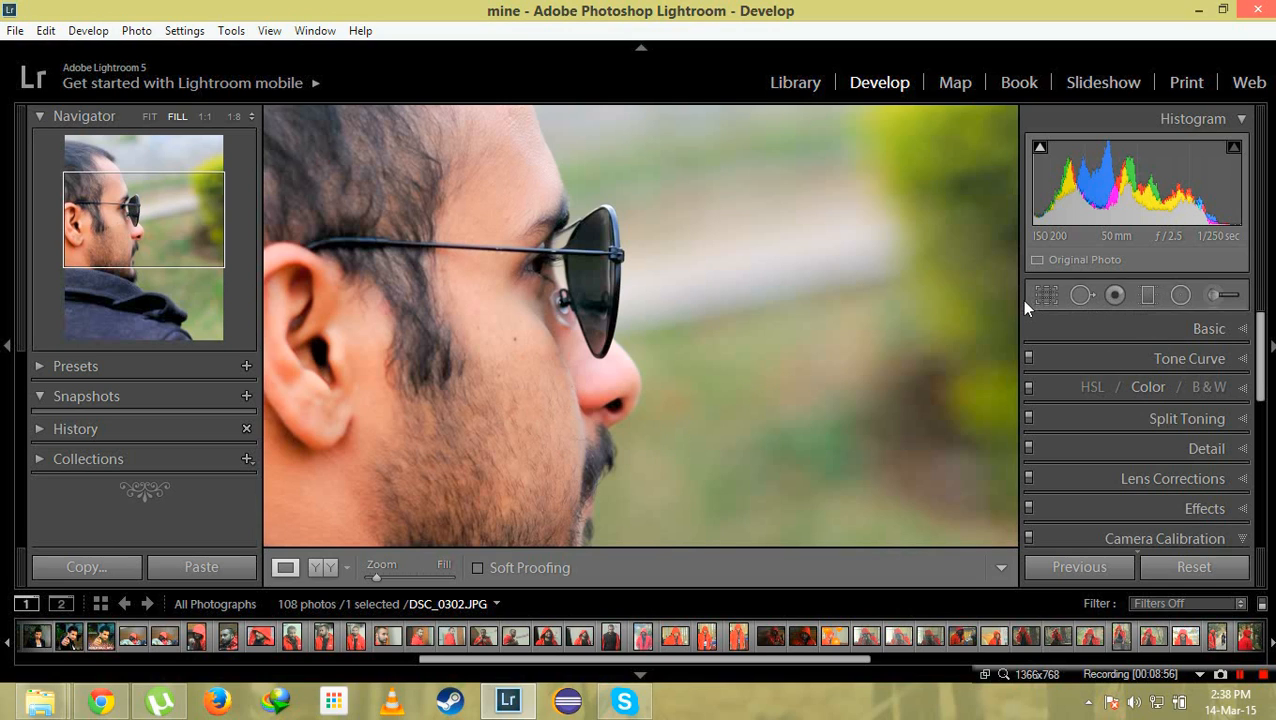
- Apply a diagonal Graduated Filter with the Iris Enhance effect across the middle of the photo and finish the tool
click(1147, 296)
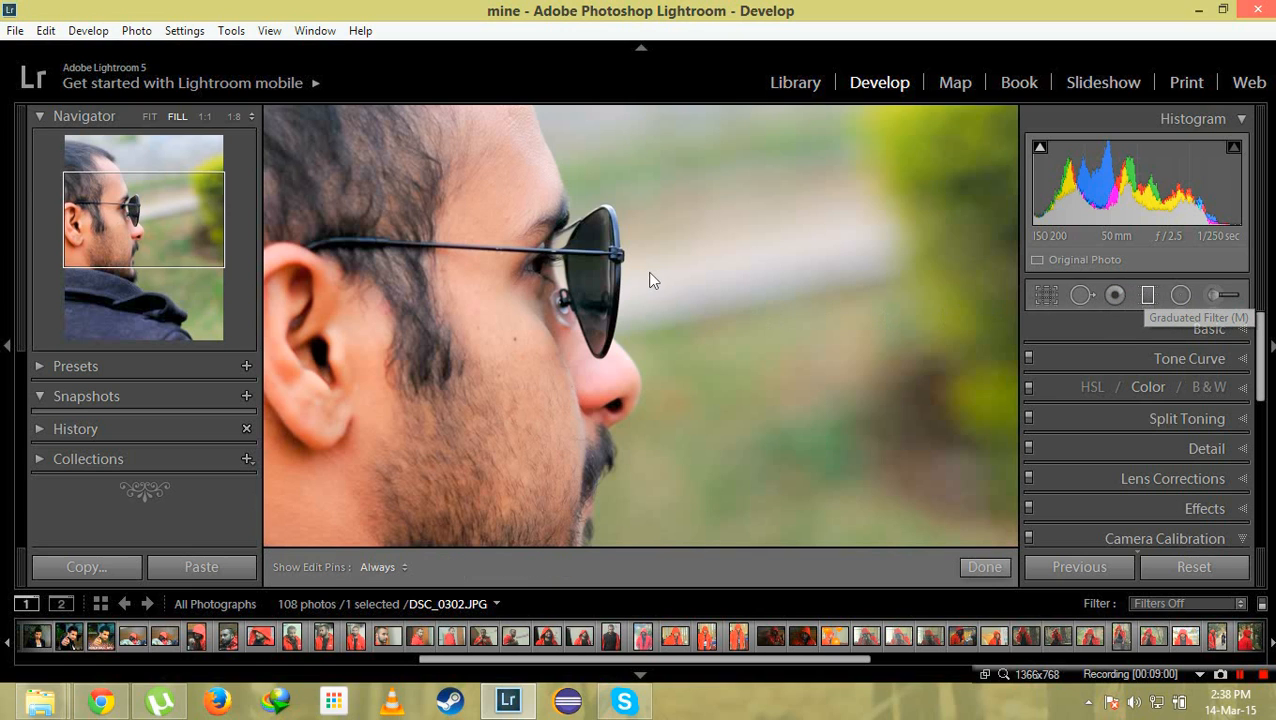
click(118, 248)
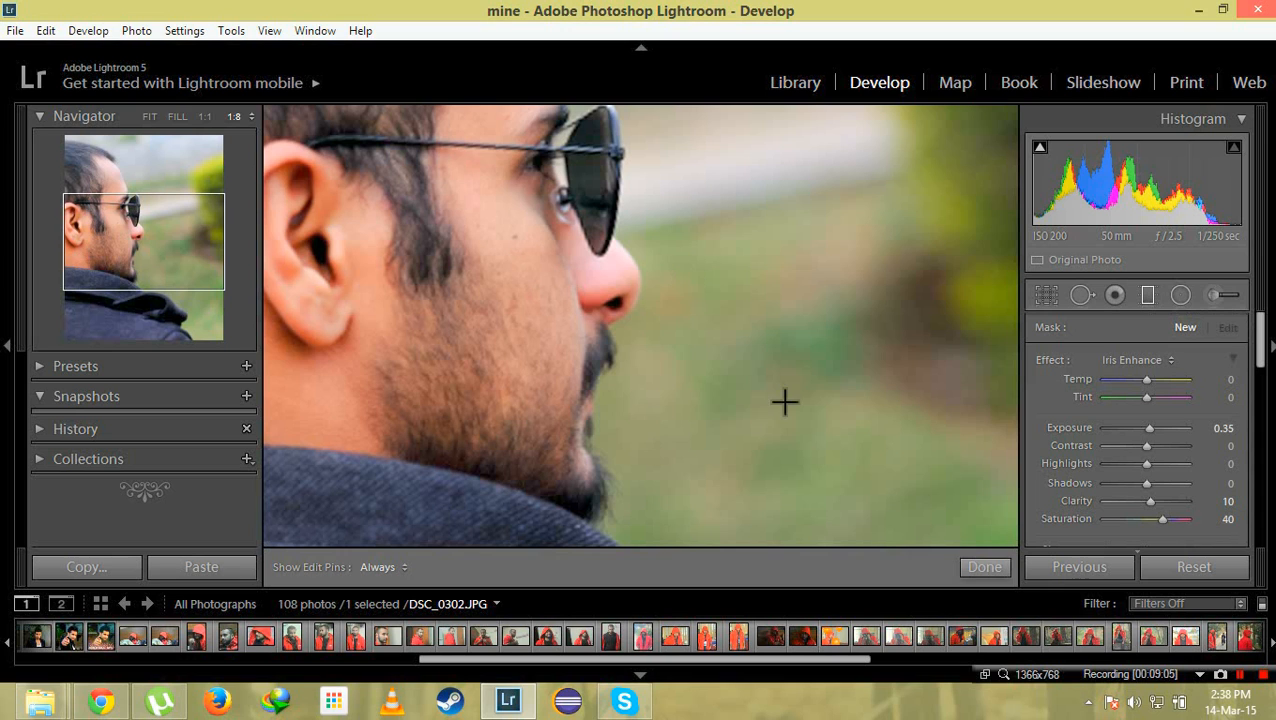
click(743, 332)
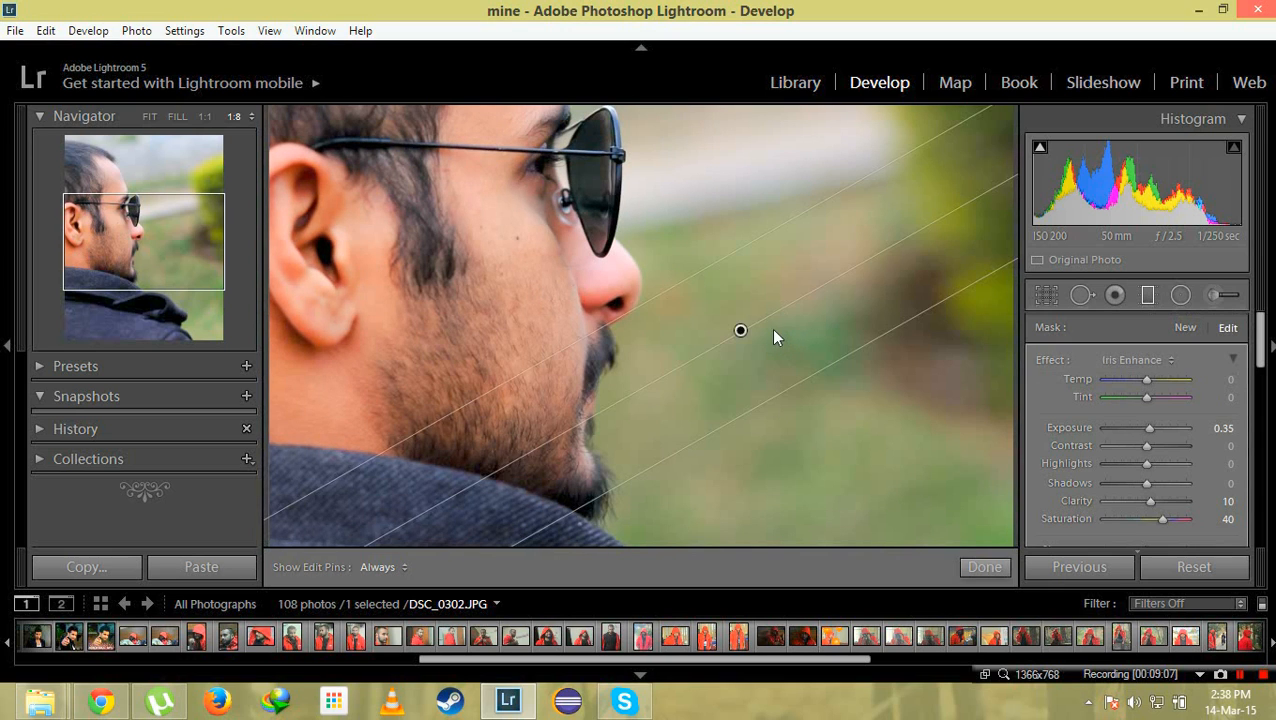
key(z)
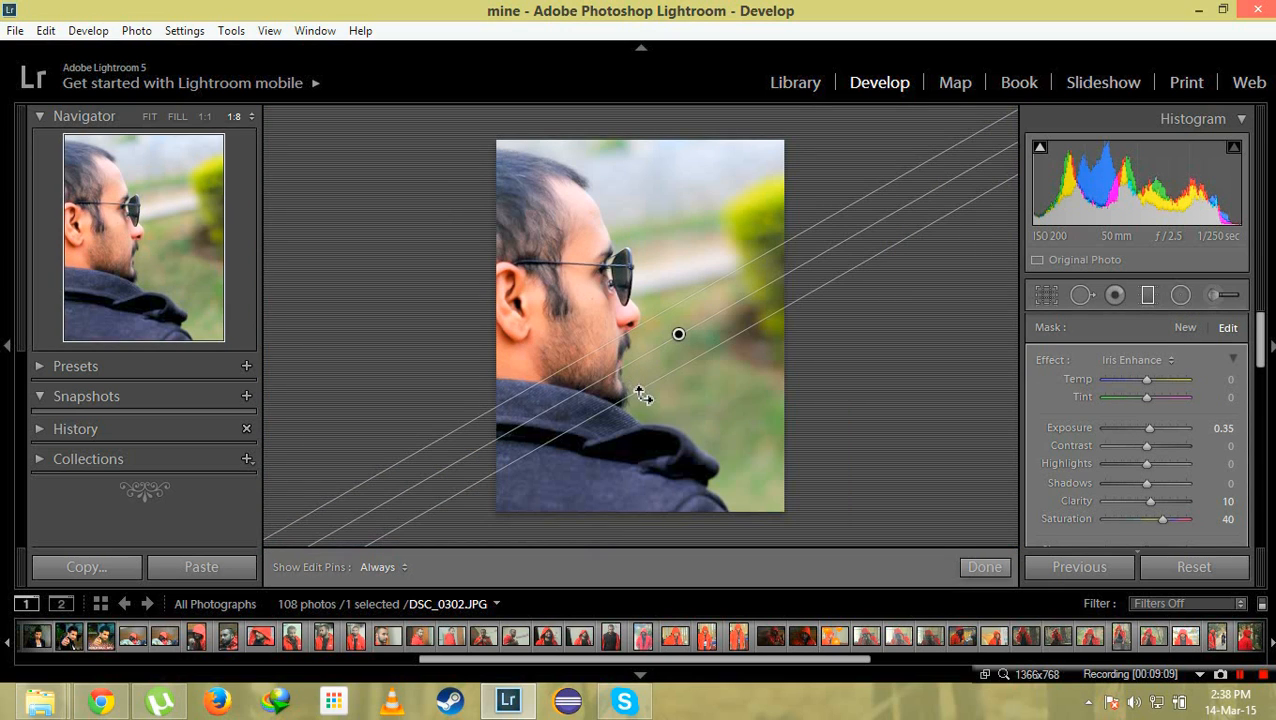
drag(643, 394, 645, 399)
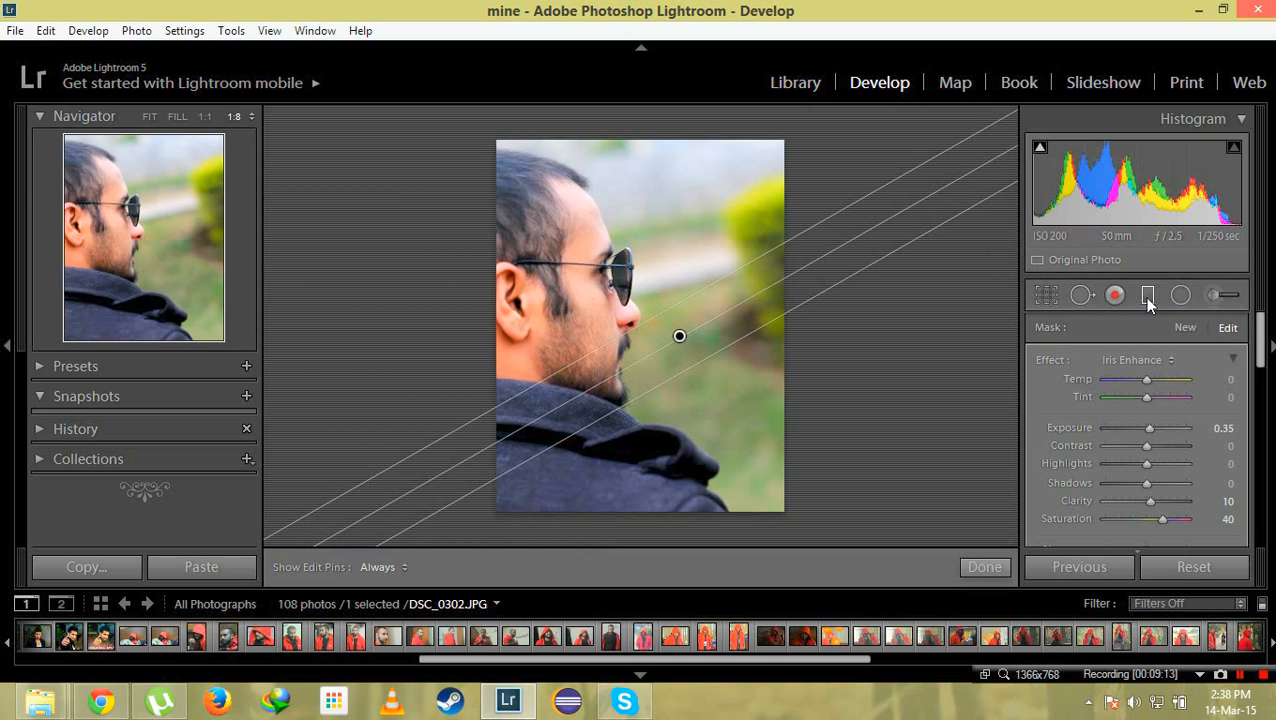
click(981, 567)
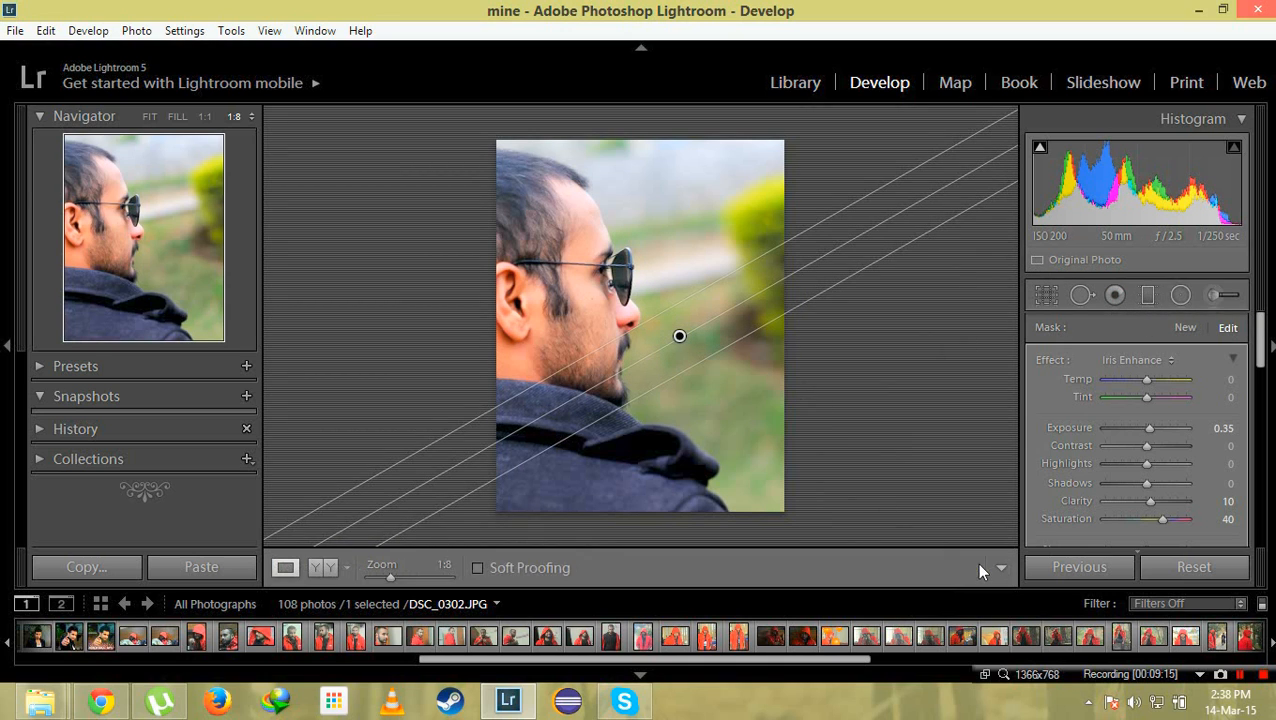
- Place a circular Radial Filter over the man's hair and forehead, set its Exposure to -0.32 and finish the tool
click(1180, 295)
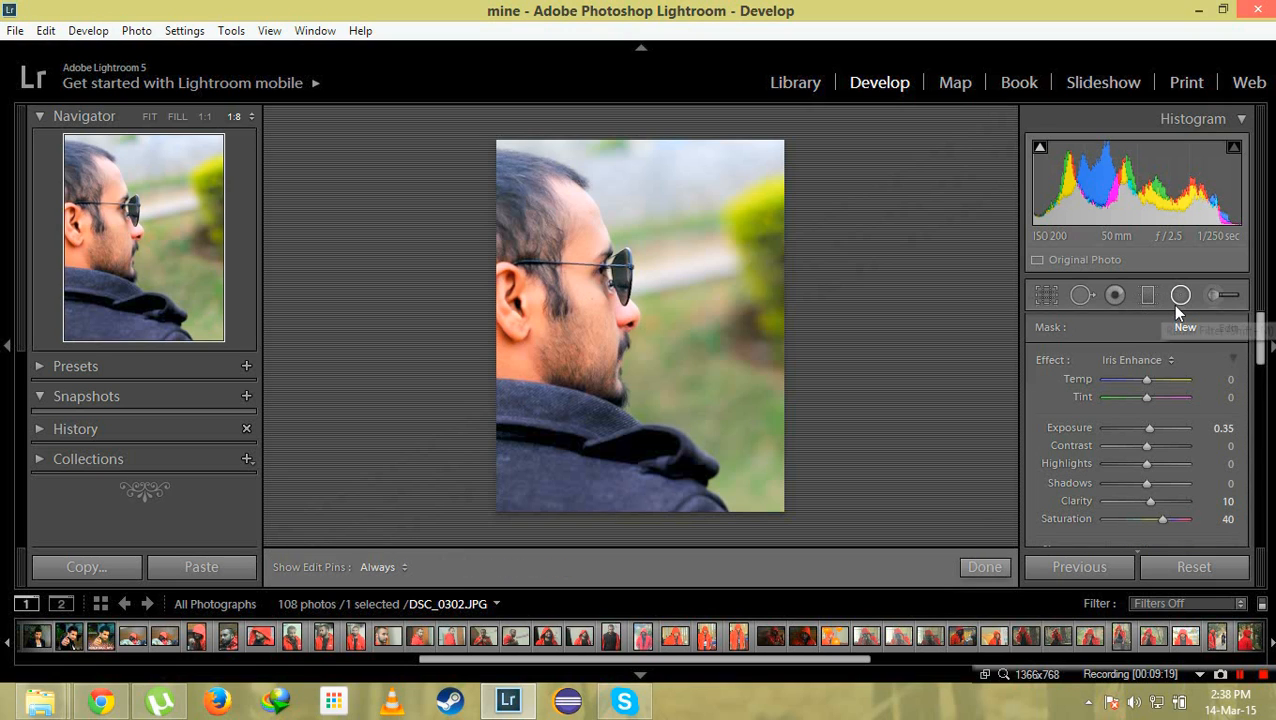
drag(541, 177, 617, 250)
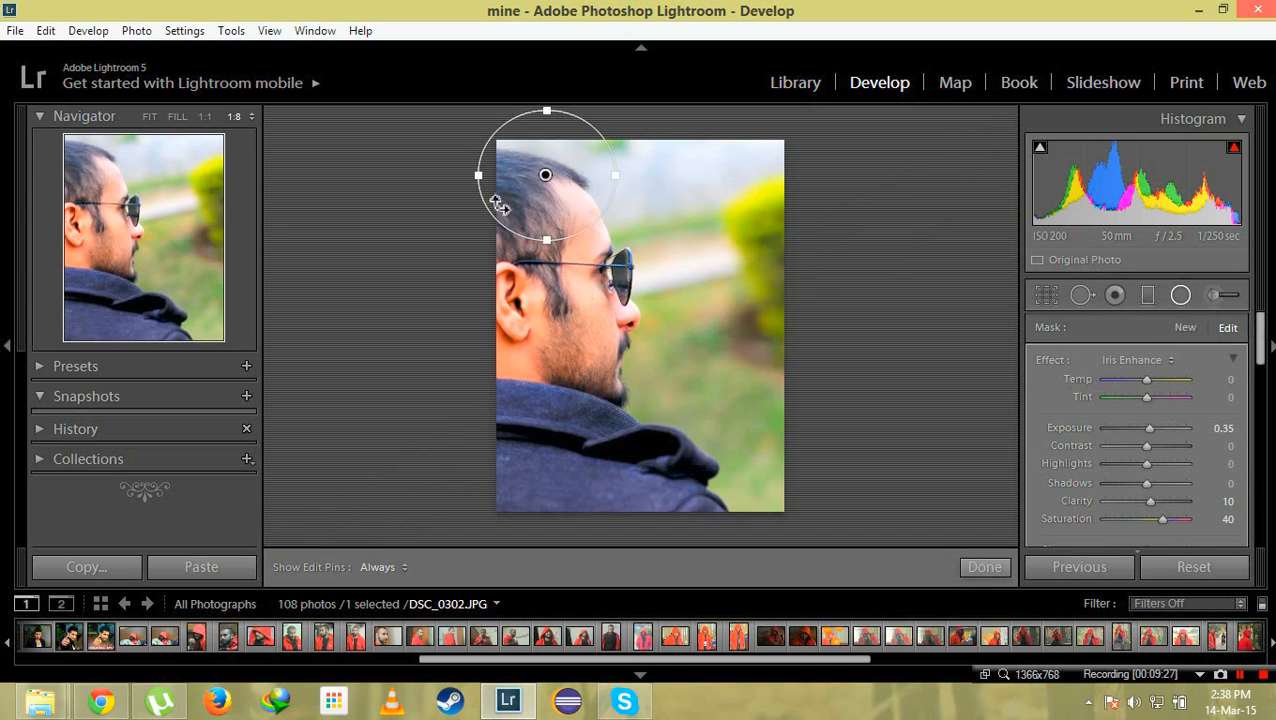
drag(536, 228, 535, 232)
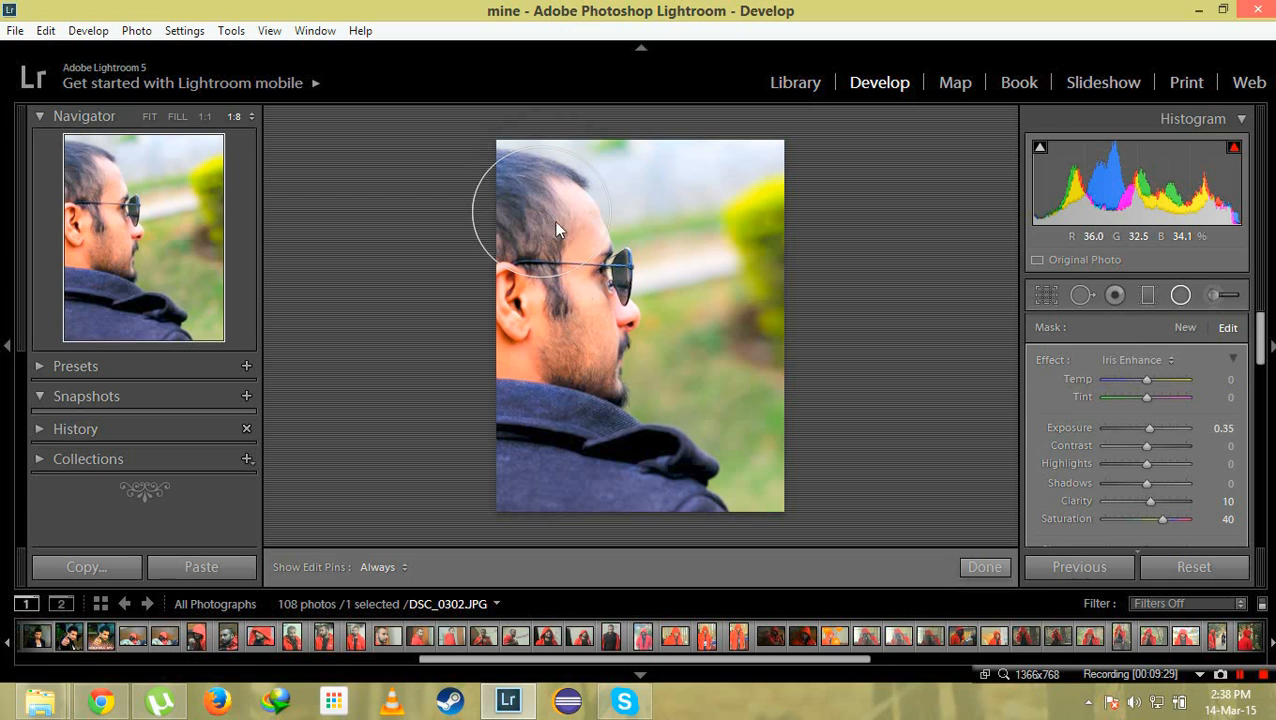
drag(1145, 428, 1145, 435)
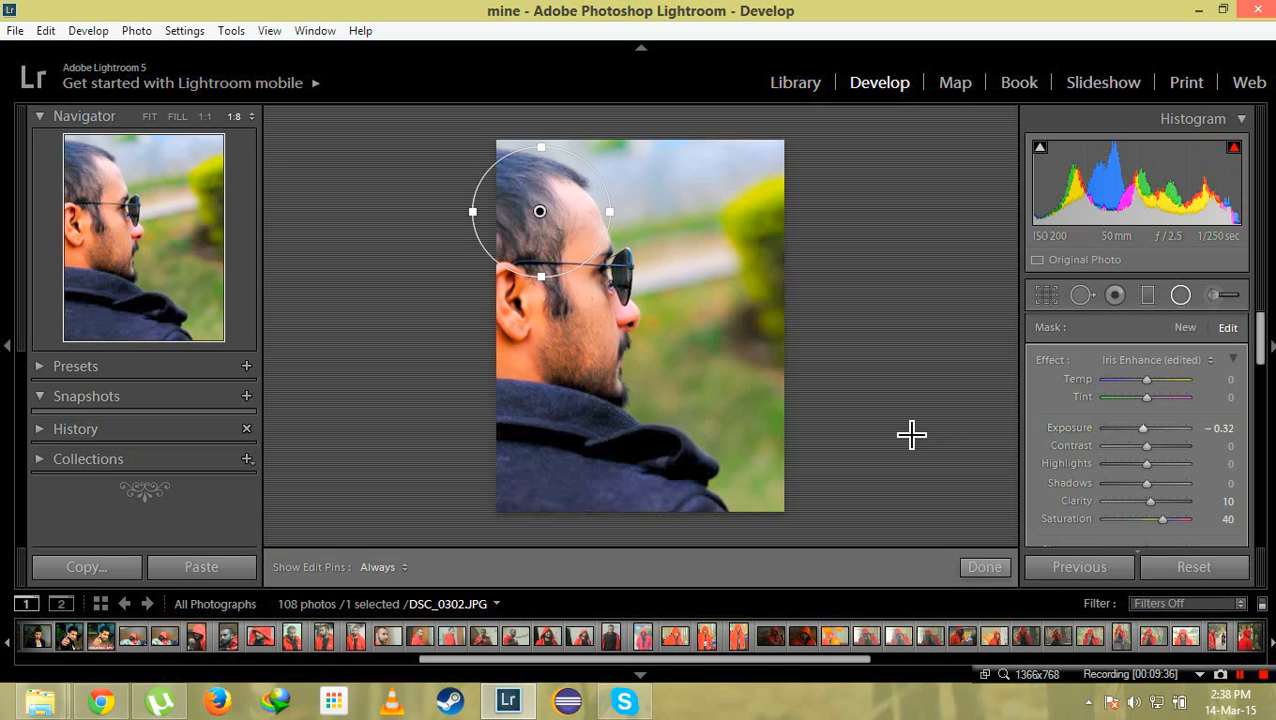
click(985, 567)
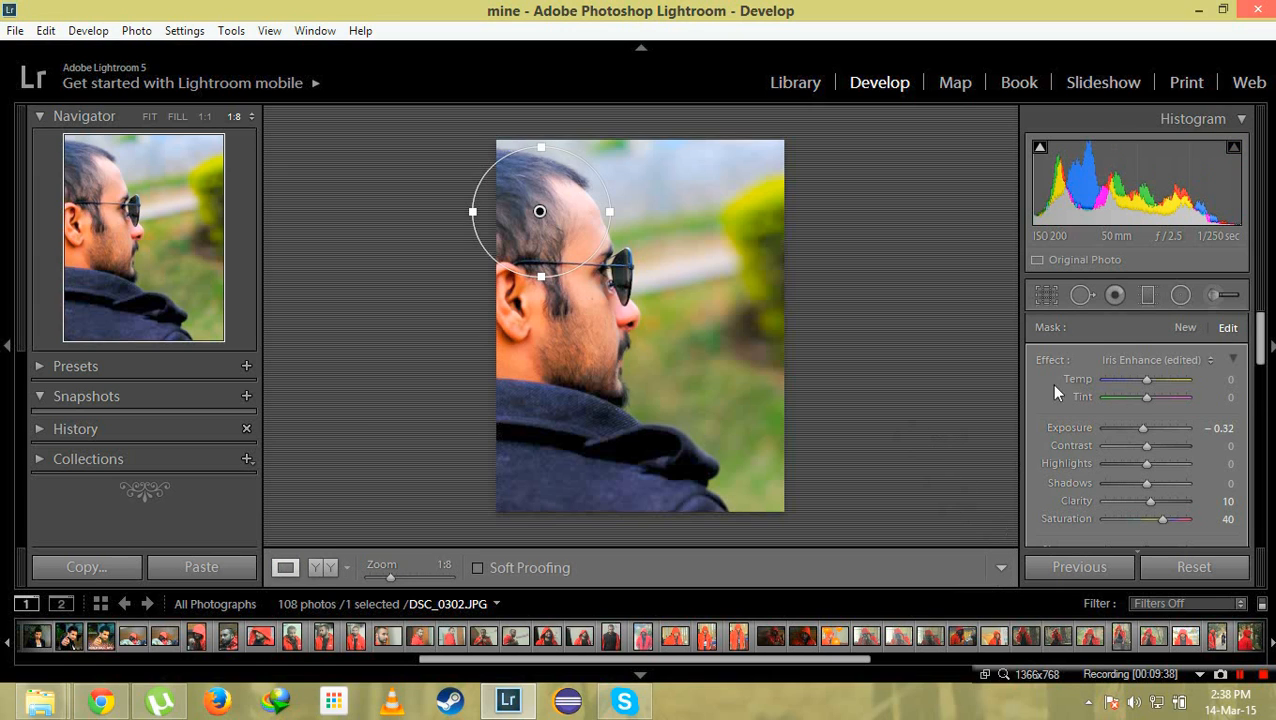
- Paint the Iris Enhance effect over the background around the man with the Adjustment Brush
click(1208, 300)
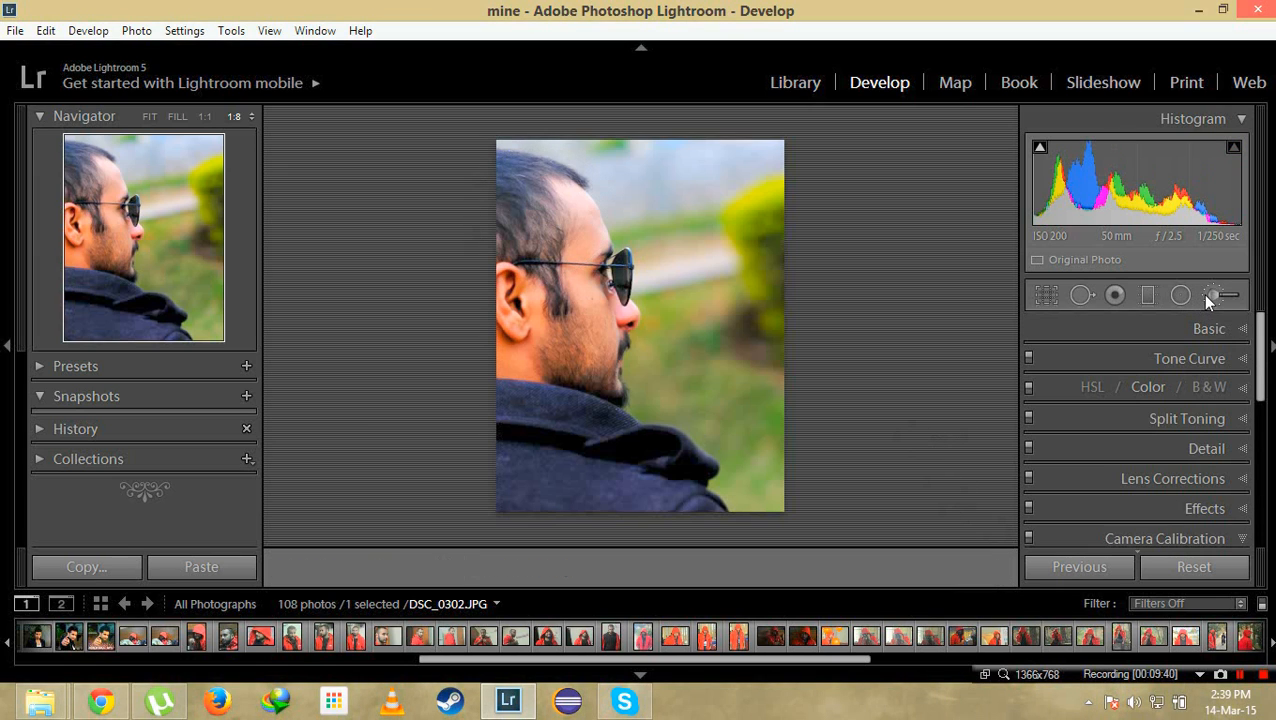
click(1220, 300)
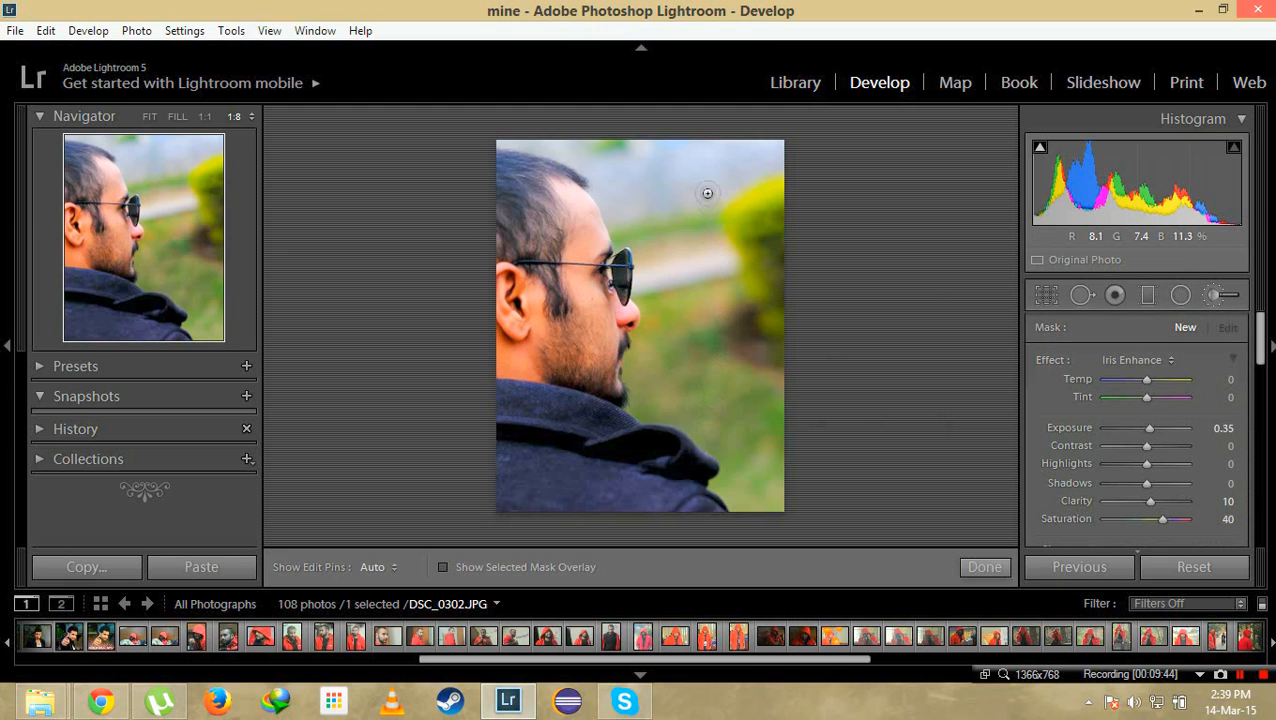
key(h)
key(h)
click(702, 177)
key(h)
mouse_move(755, 160)
mouse_down()
mouse_move(768, 514)
mouse_move(744, 200)
mouse_move(722, 400)
mouse_move(682, 162)
mouse_move(720, 267)
mouse_up()
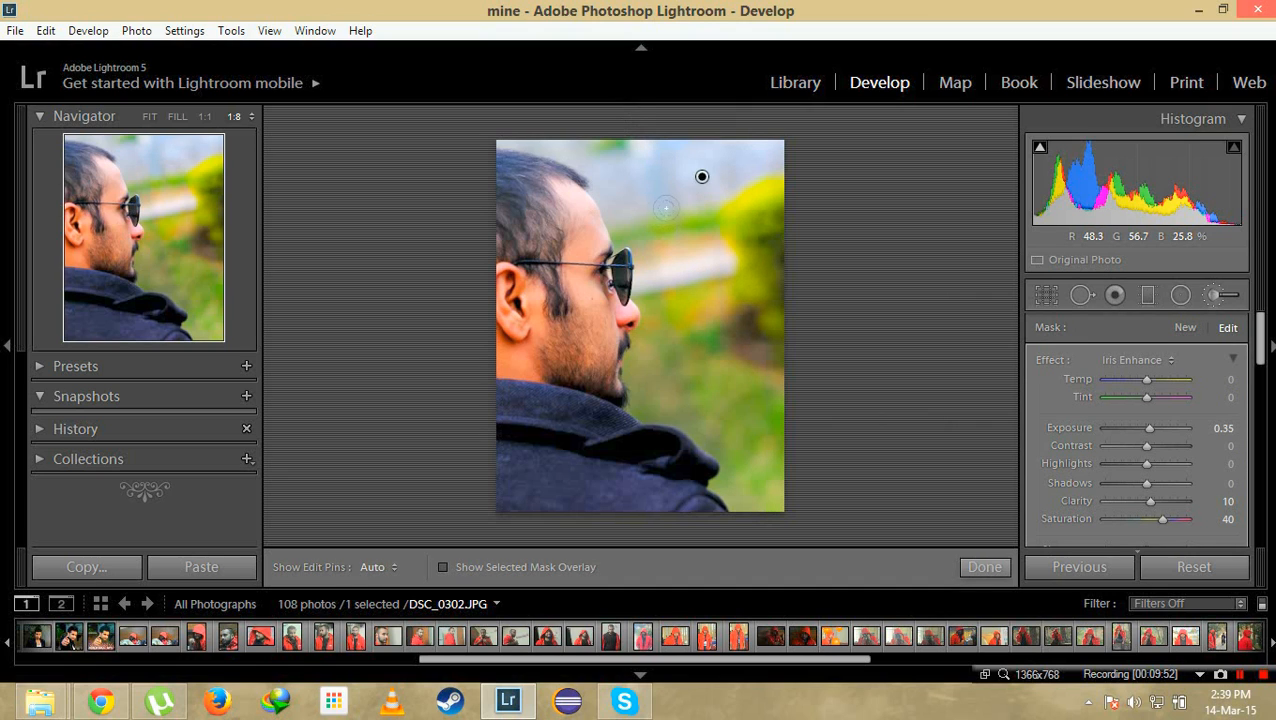
key(h)
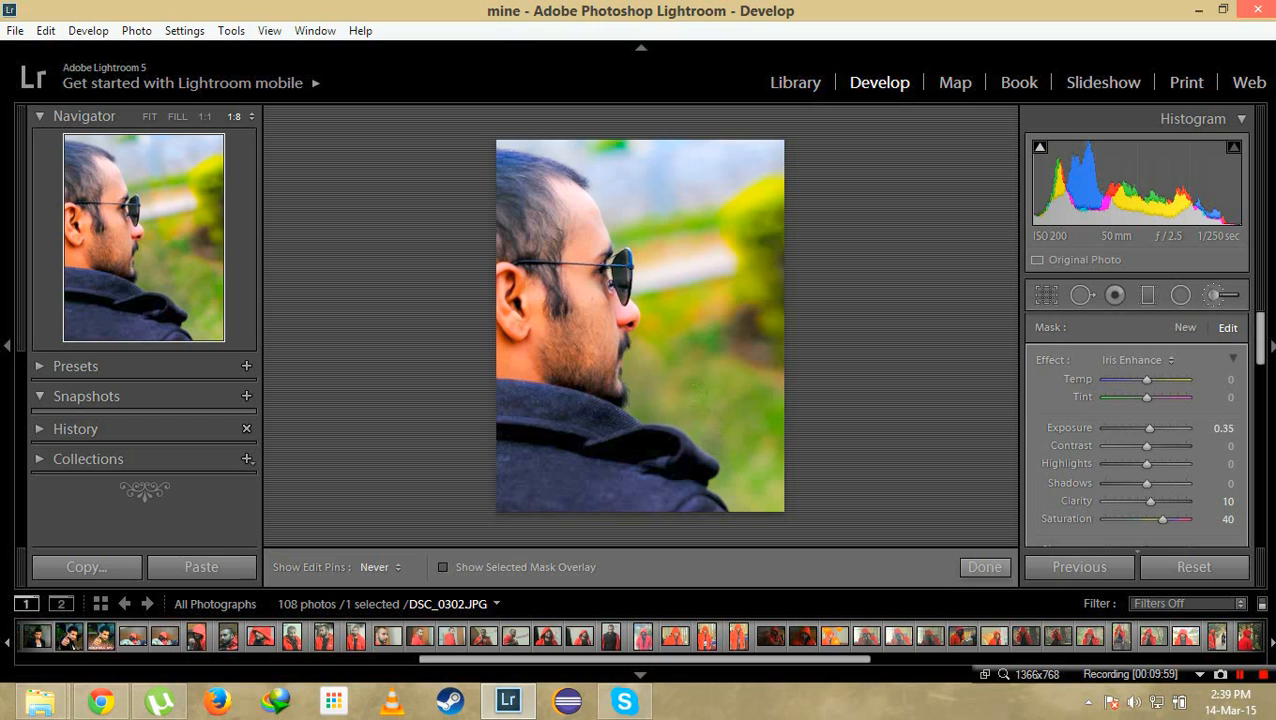
key(h)
- Show the selected mask overlay and erase the brush mask from the jacket collar, sunglasses and hair
click(443, 567)
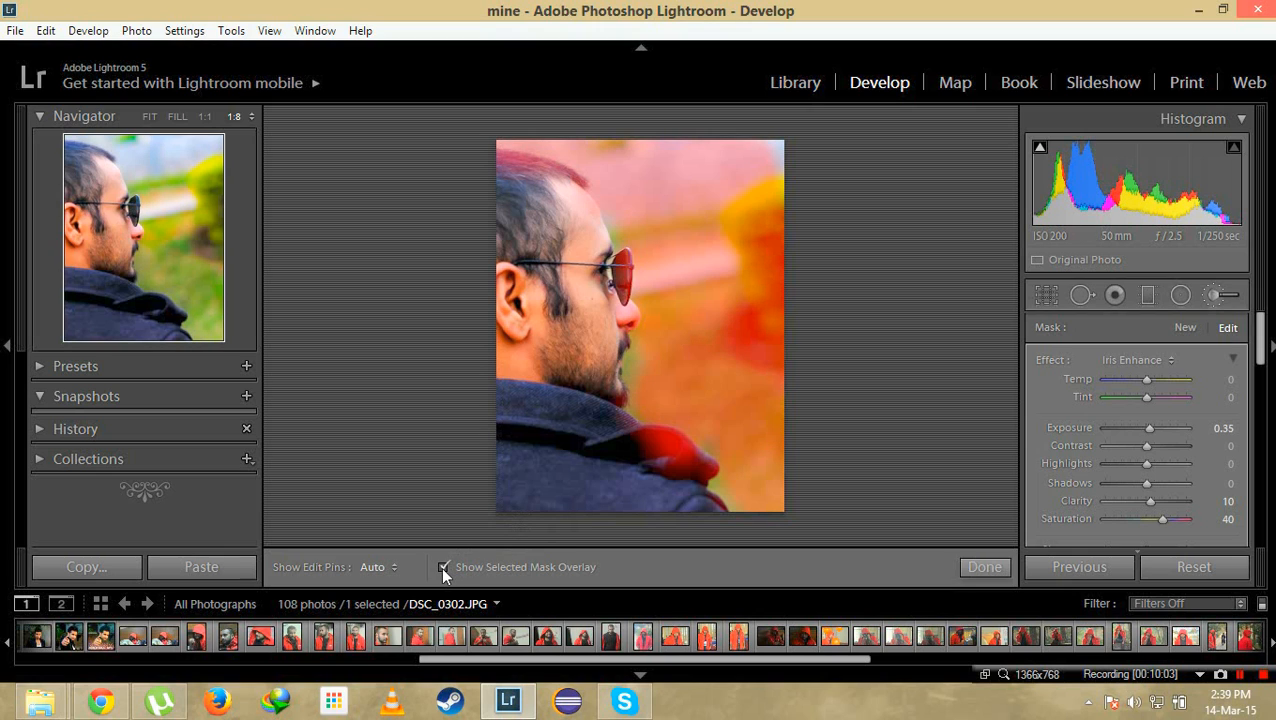
mouse_move(620, 424)
mouse_down()
mouse_move(677, 467)
mouse_move(676, 512)
mouse_up()
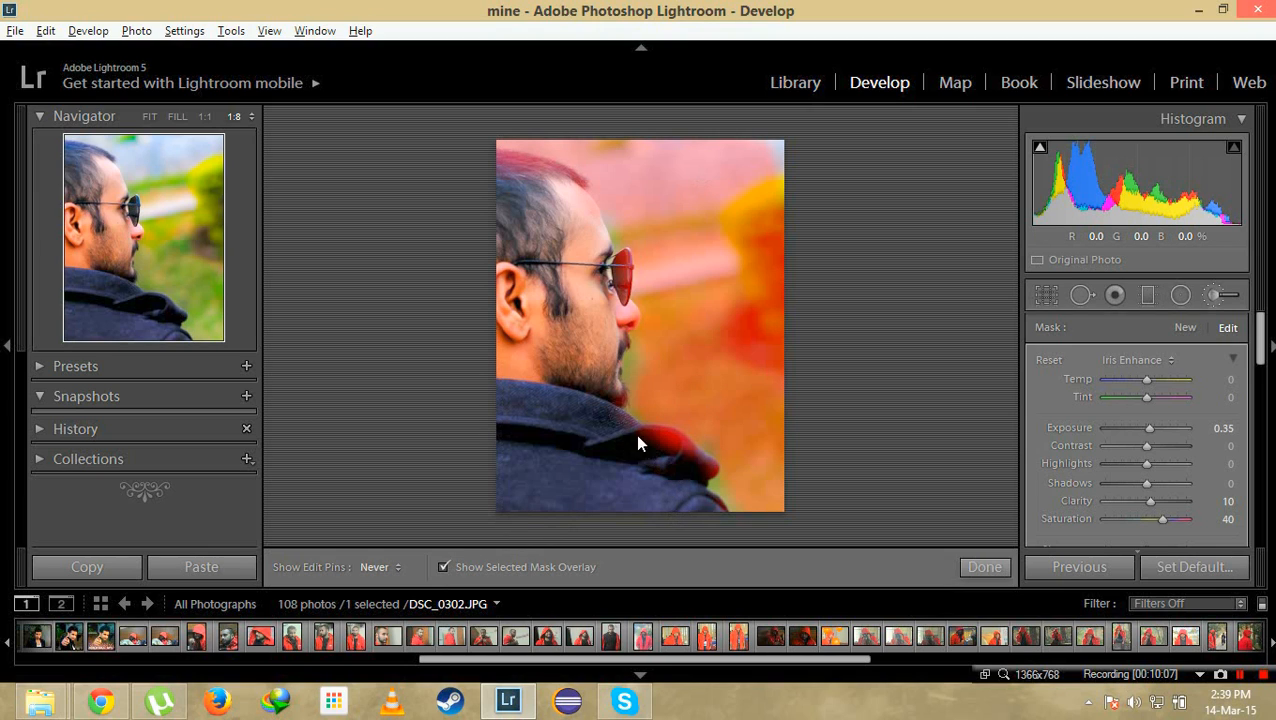
mouse_move(642, 435)
mouse_down()
mouse_move(706, 477)
mouse_move(635, 431)
mouse_up()
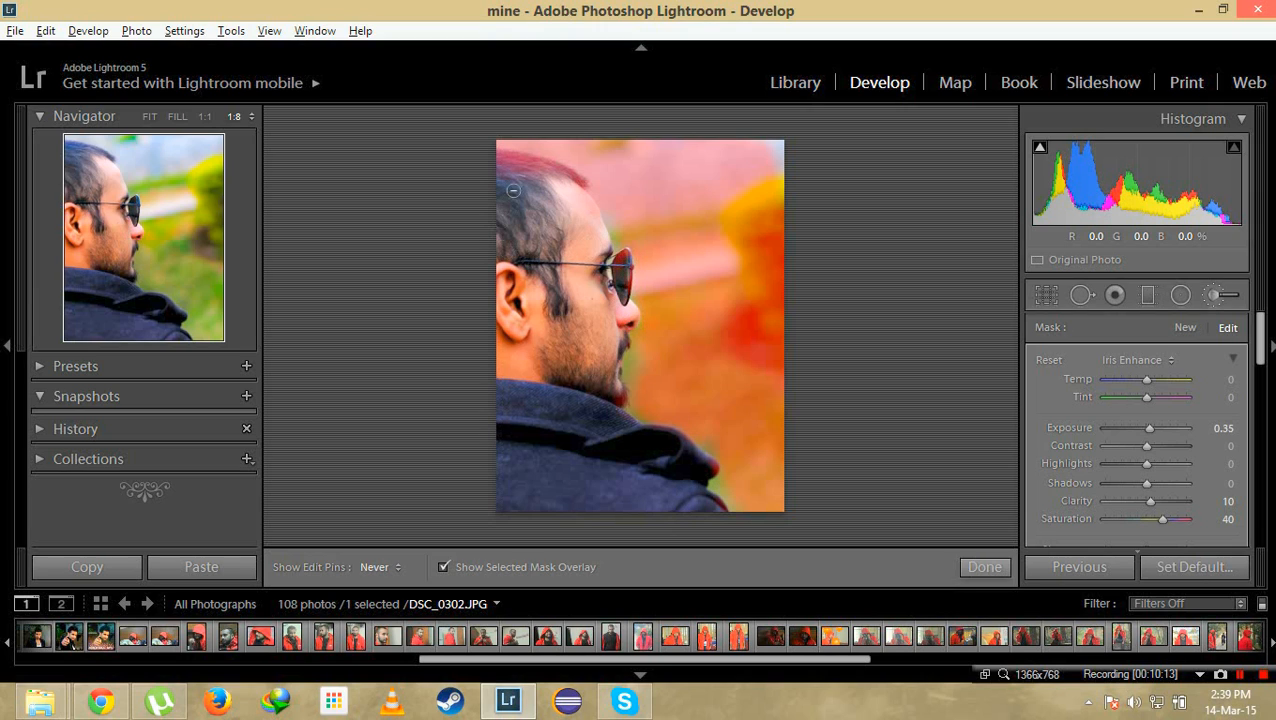
mouse_move(547, 158)
mouse_down()
mouse_move(560, 200)
mouse_move(583, 196)
mouse_up()
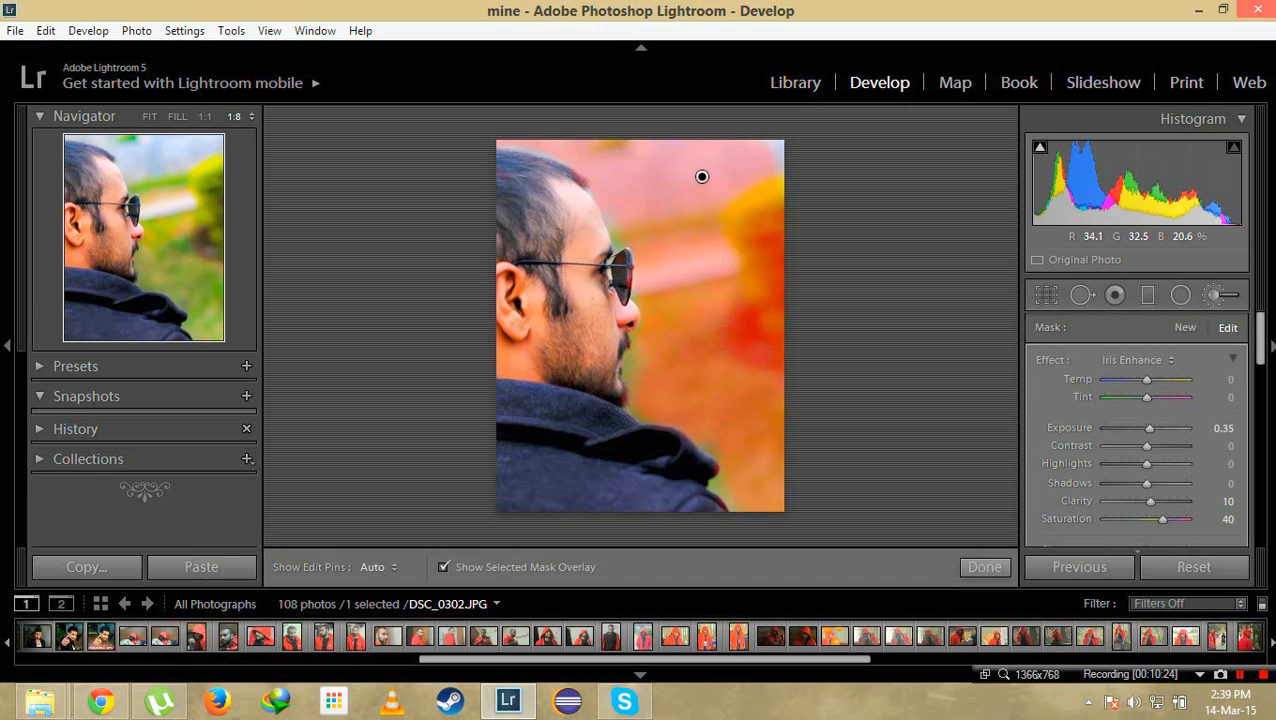
key(h)
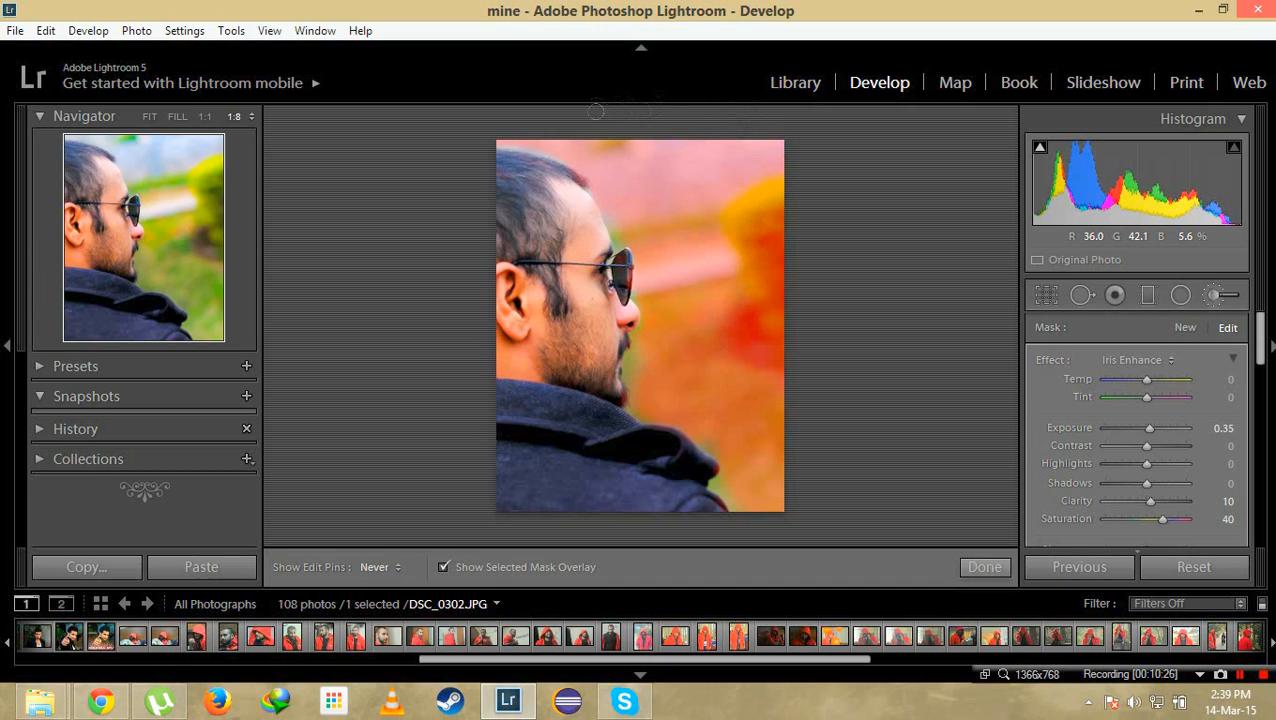
- Examine the brush mask overlay close up around the forehead, sunglasses, nose and beard with the edit pins hidden and shown
key(h)
key(h)
key(h)
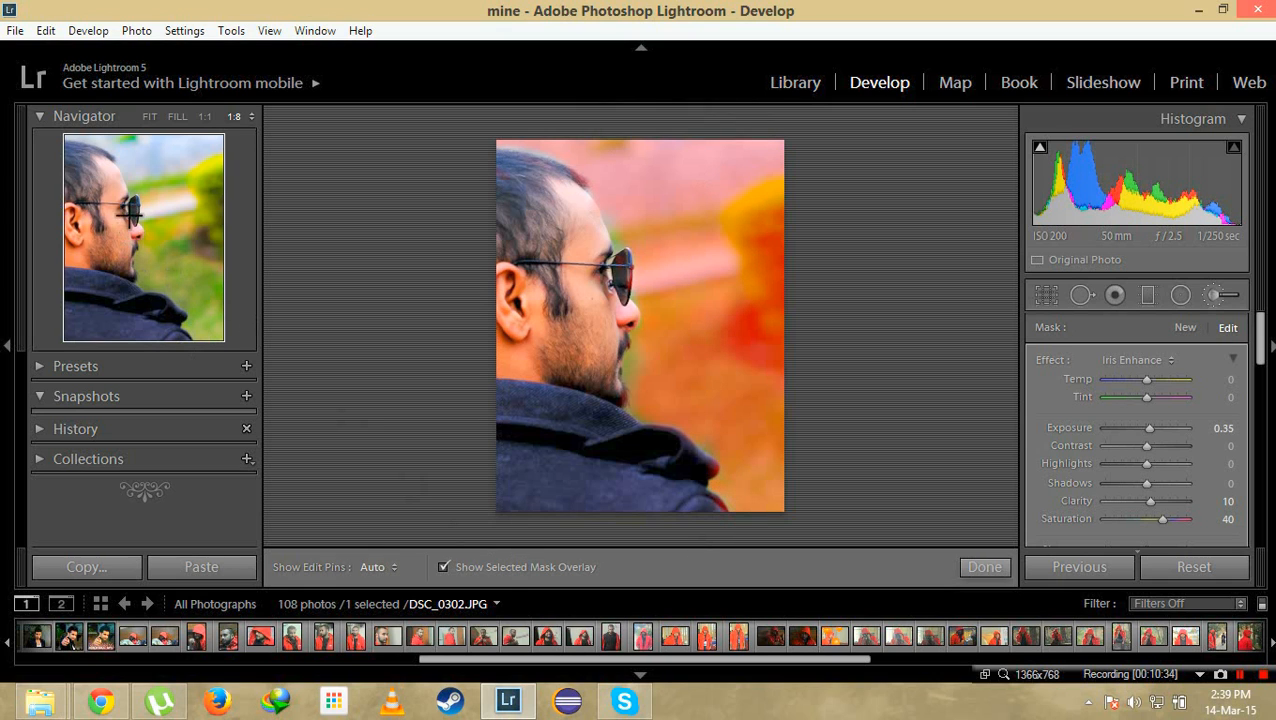
click(139, 195)
click(145, 194)
key(h)
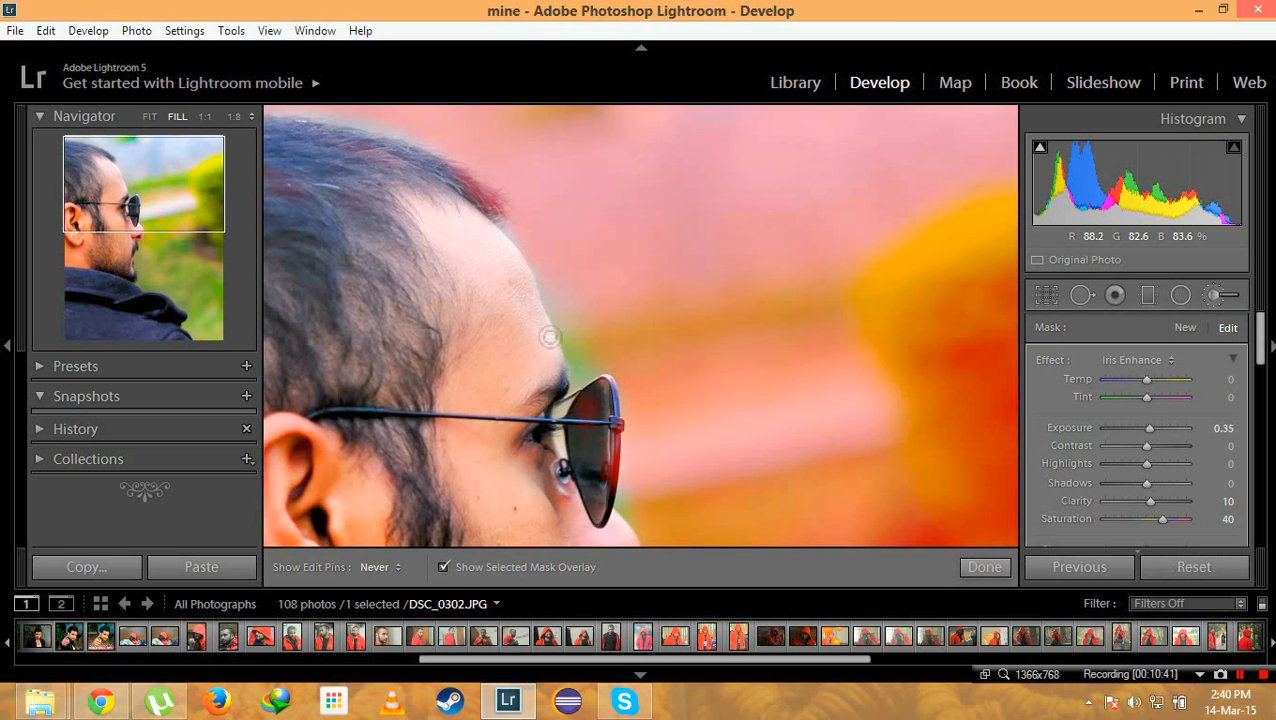
key(h)
click(134, 243)
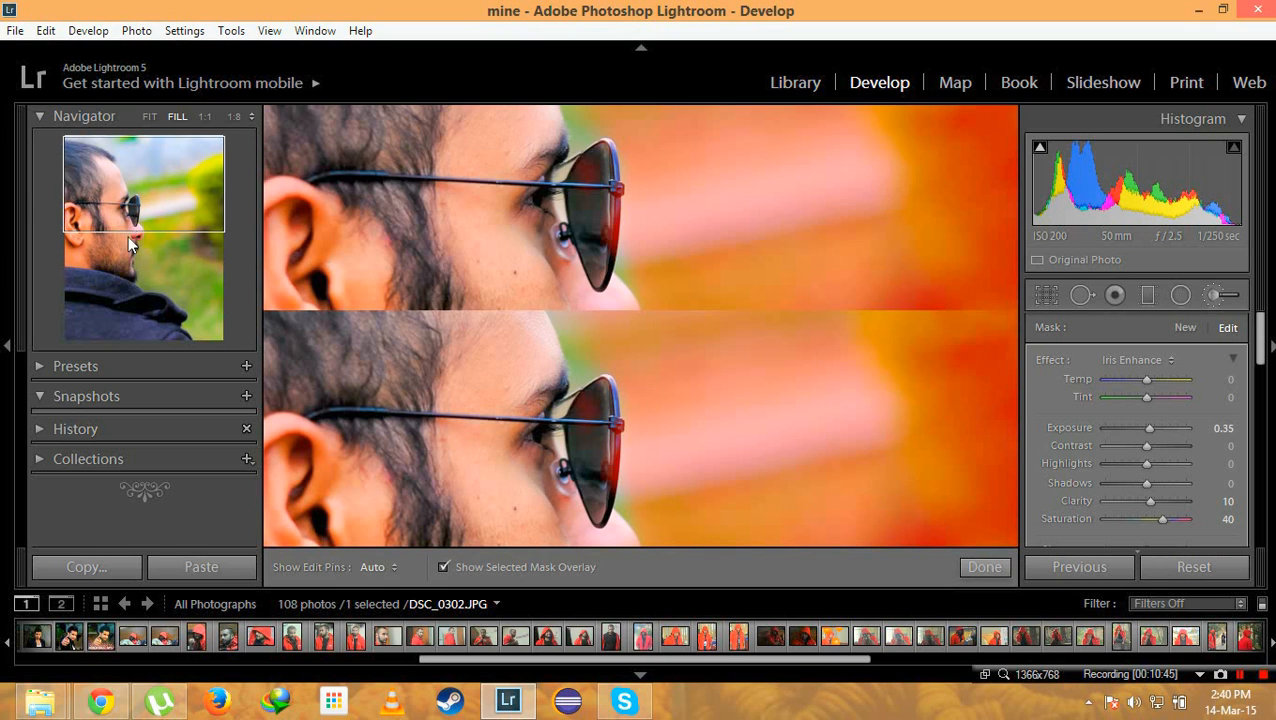
click(146, 241)
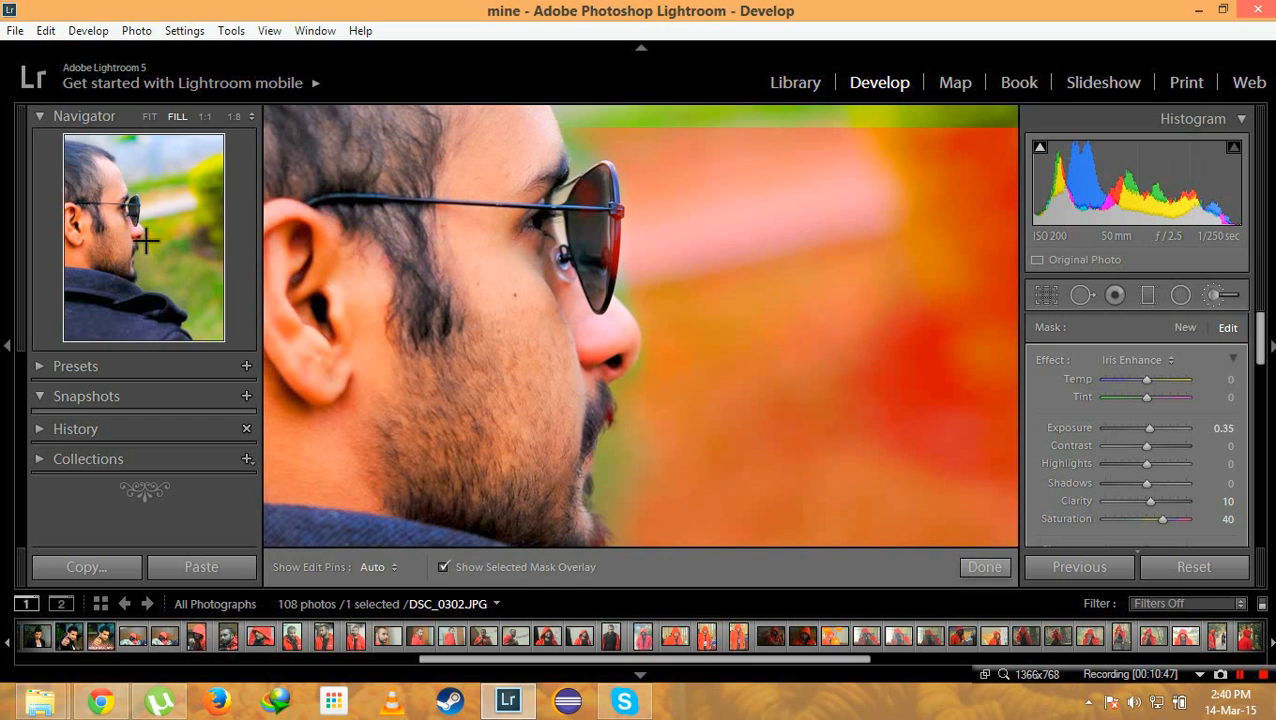
key(space)
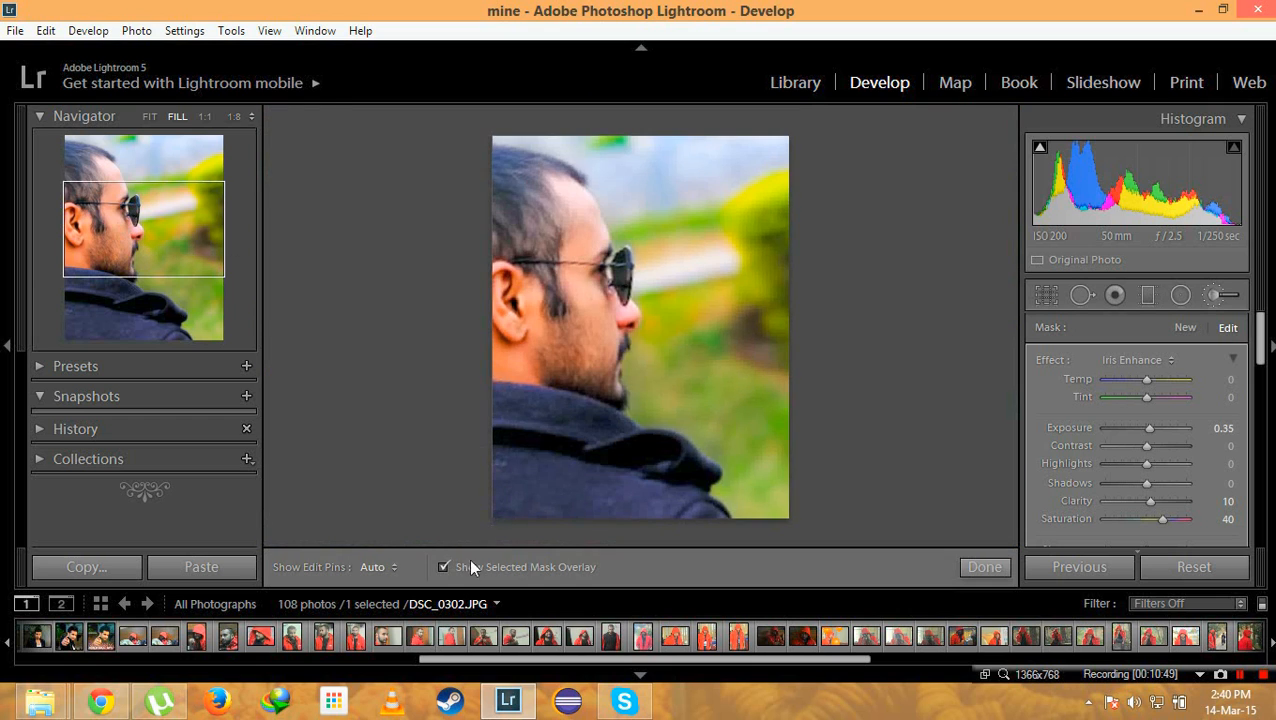
key(space)
click(154, 256)
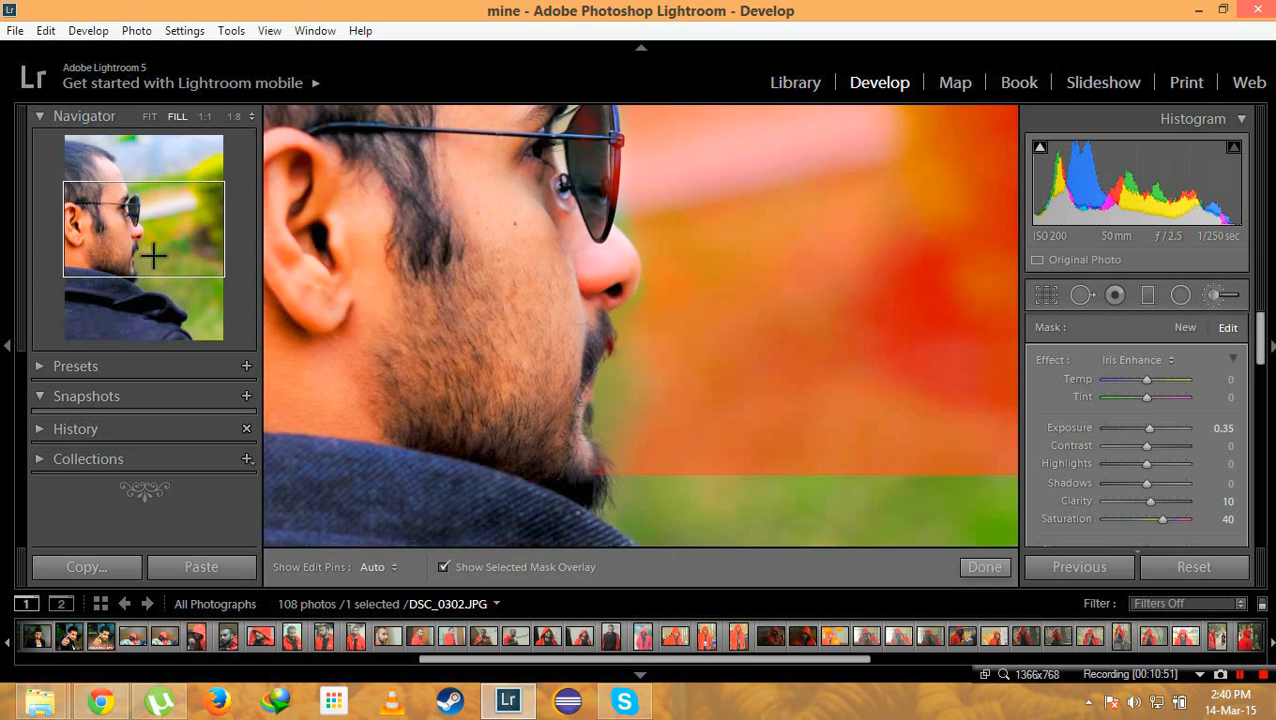
key(space)
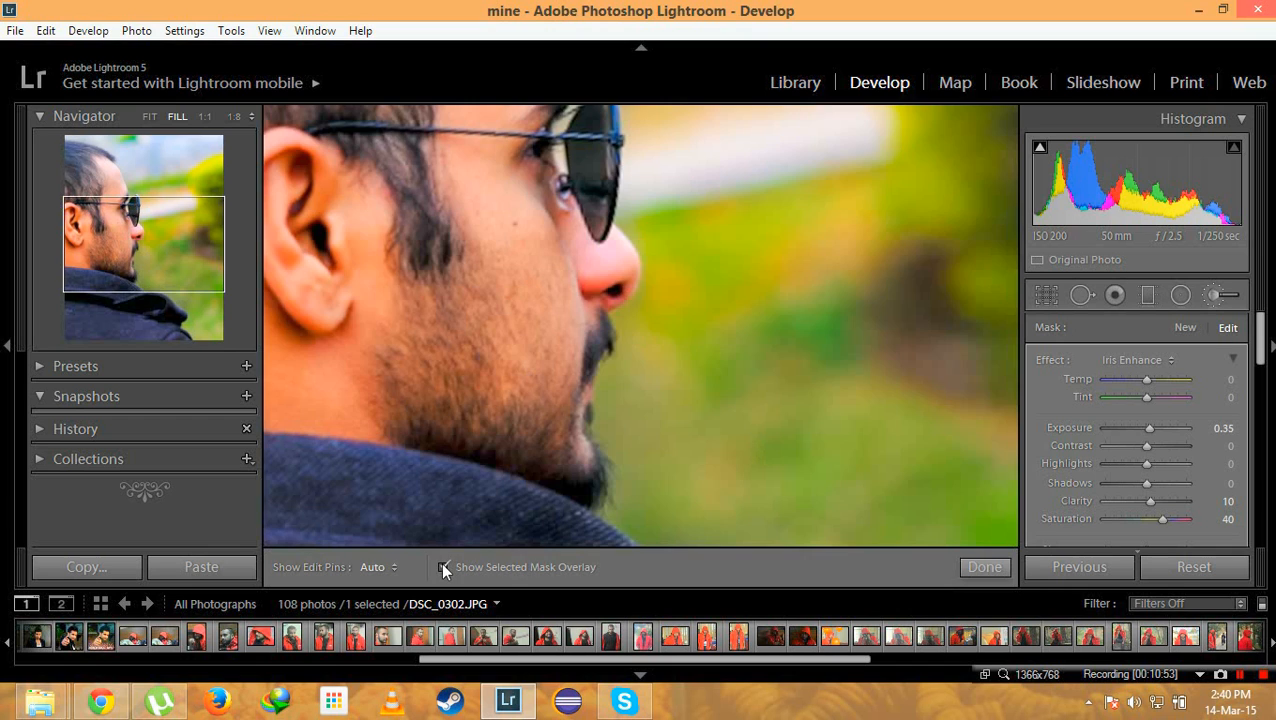
- Hide the selected mask overlay and inspect the brushed photo close up around the face, beard and jacket collar
click(443, 567)
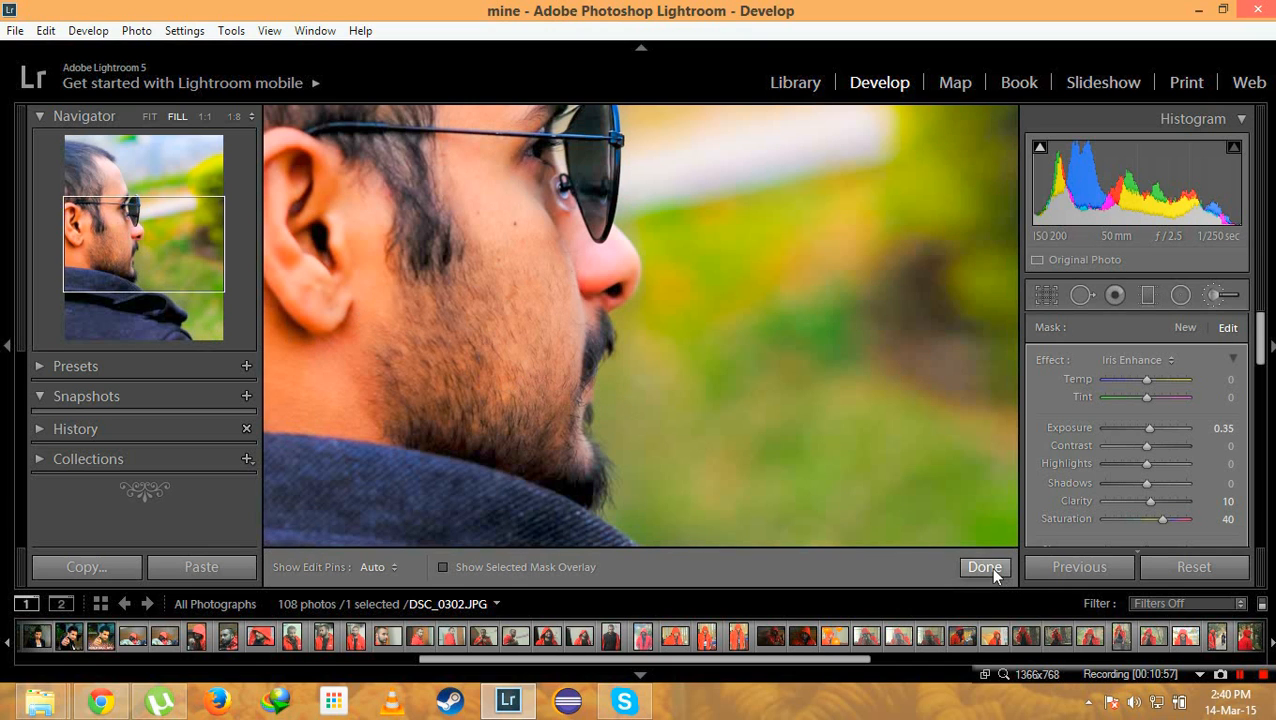
click(125, 285)
click(127, 282)
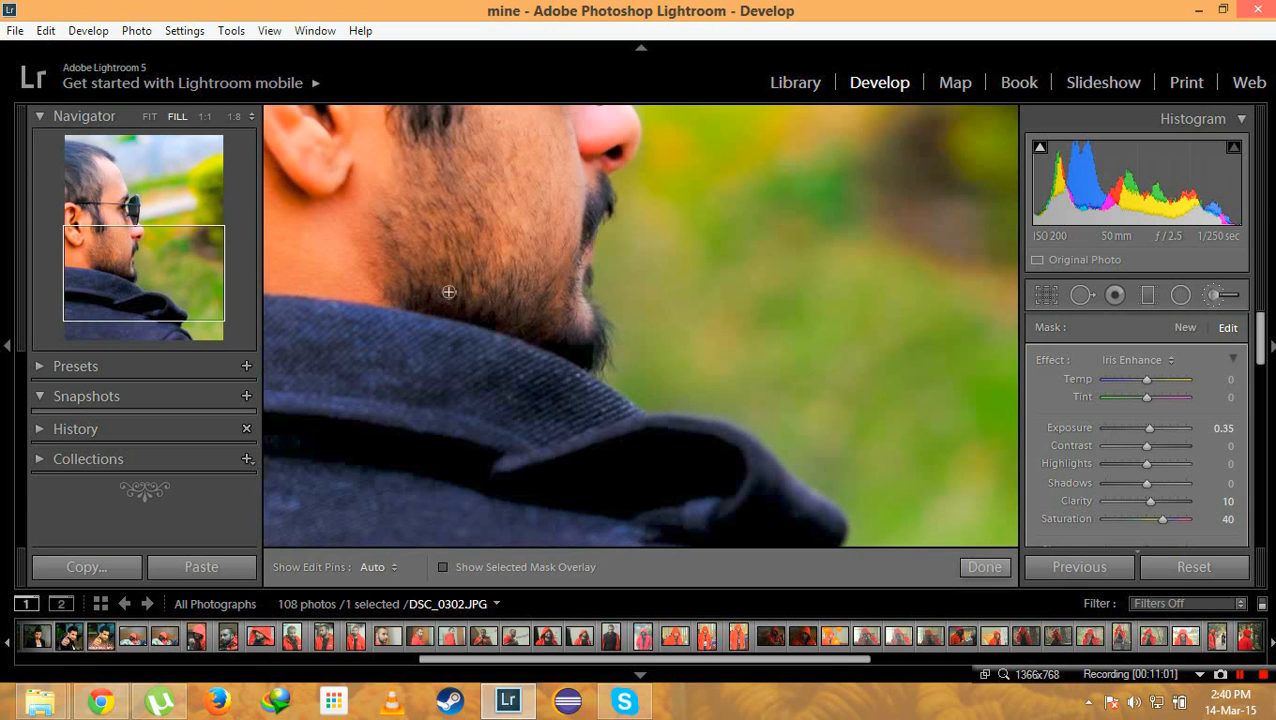
click(588, 354)
click(588, 354)
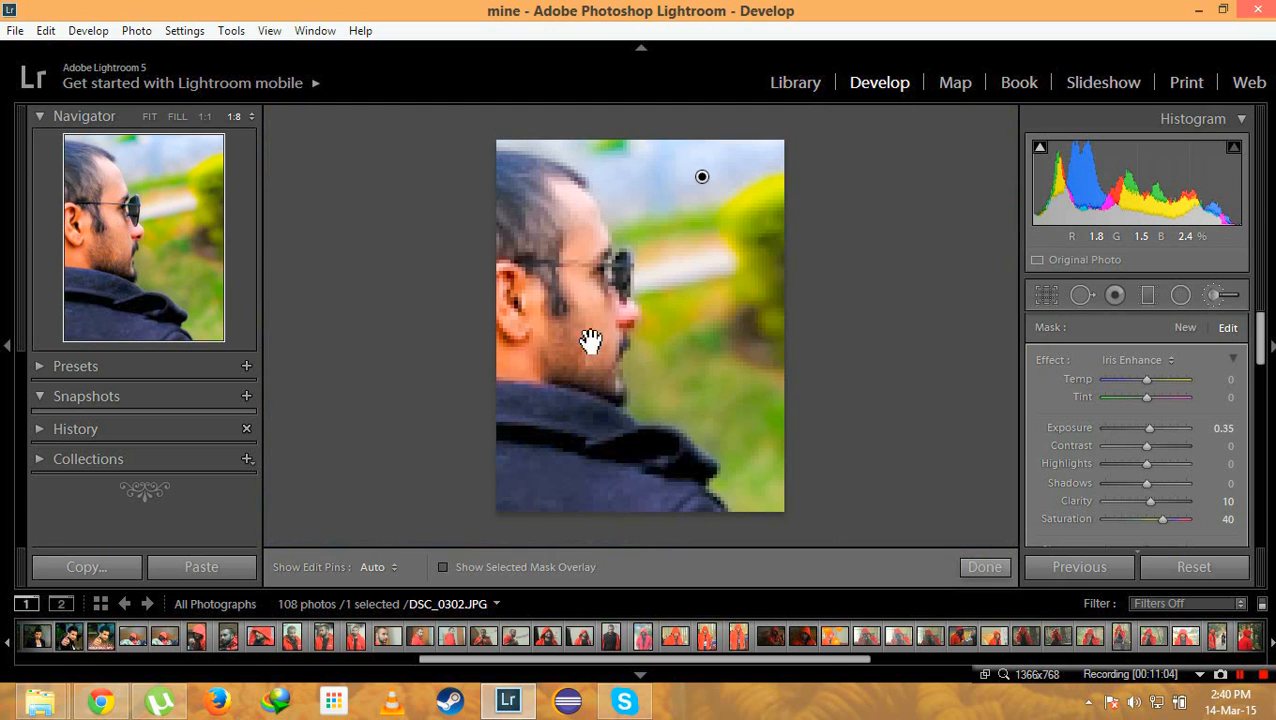
click(589, 282)
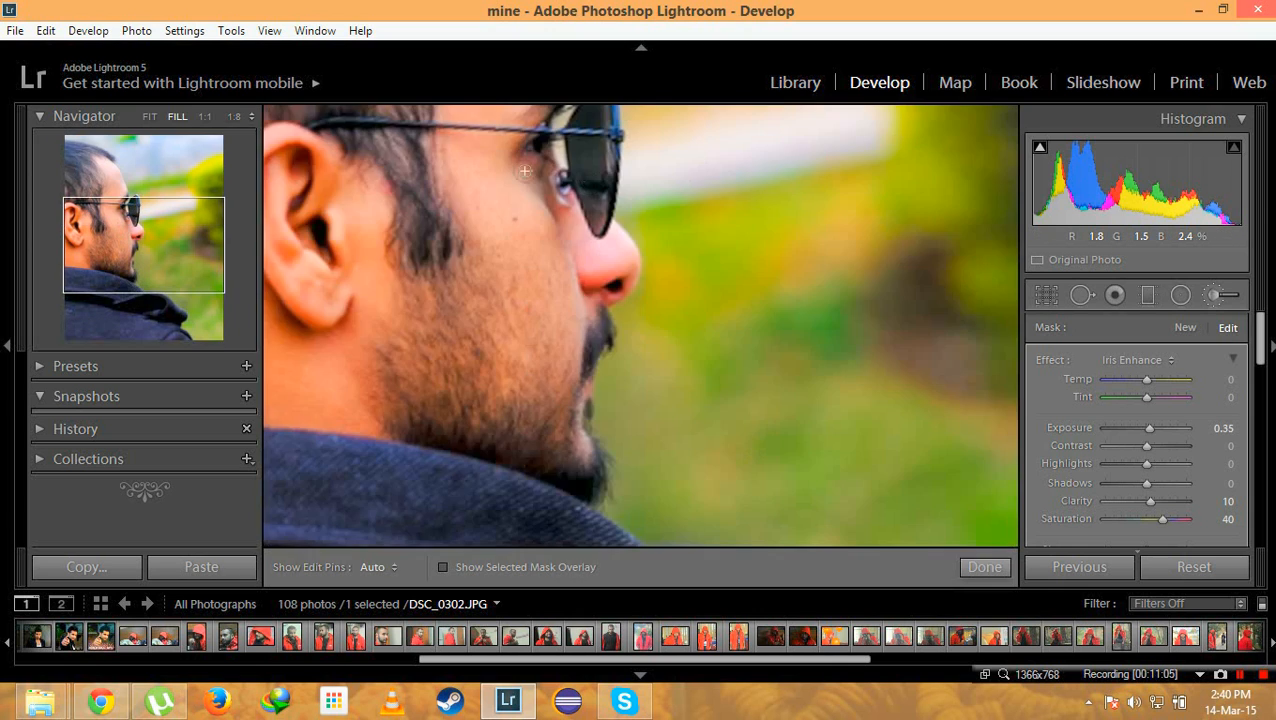
click(643, 321)
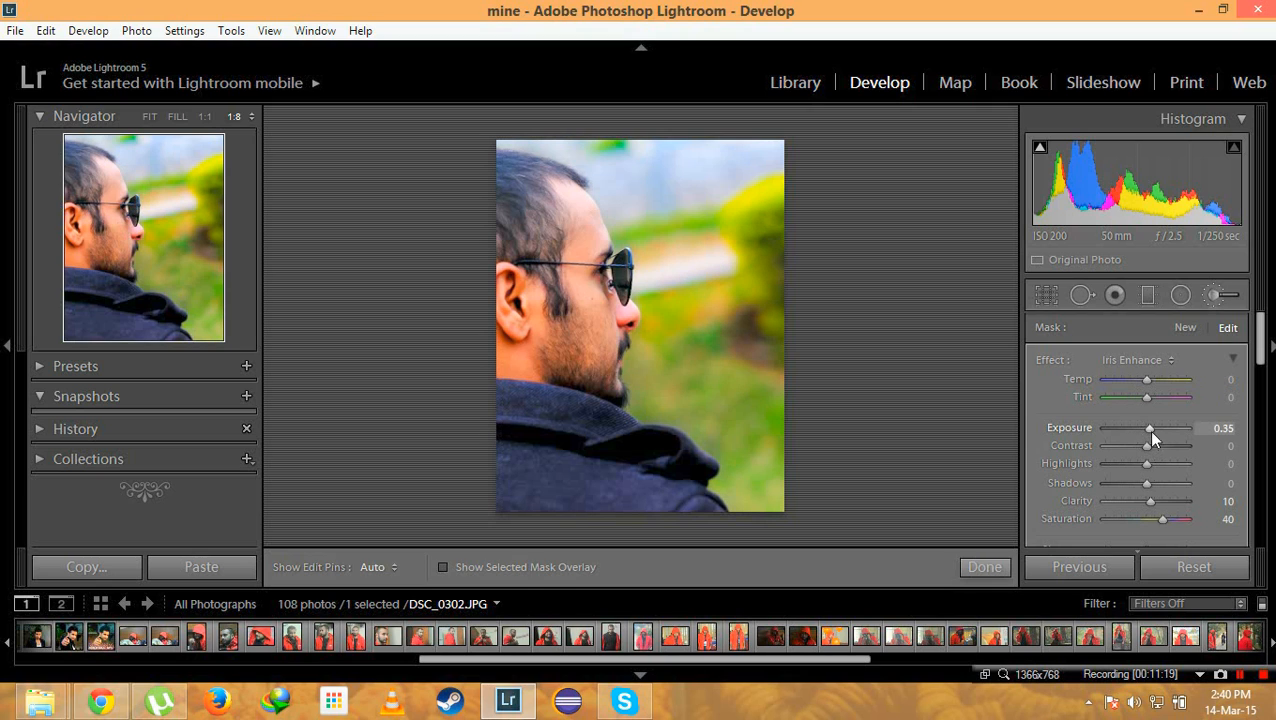
- Set the background brush adjustment's Exposure to 0.51 and Contrast and Highlights to 20, adjust its Shadows, and finish the tool
drag(1149, 437, 1146, 431)
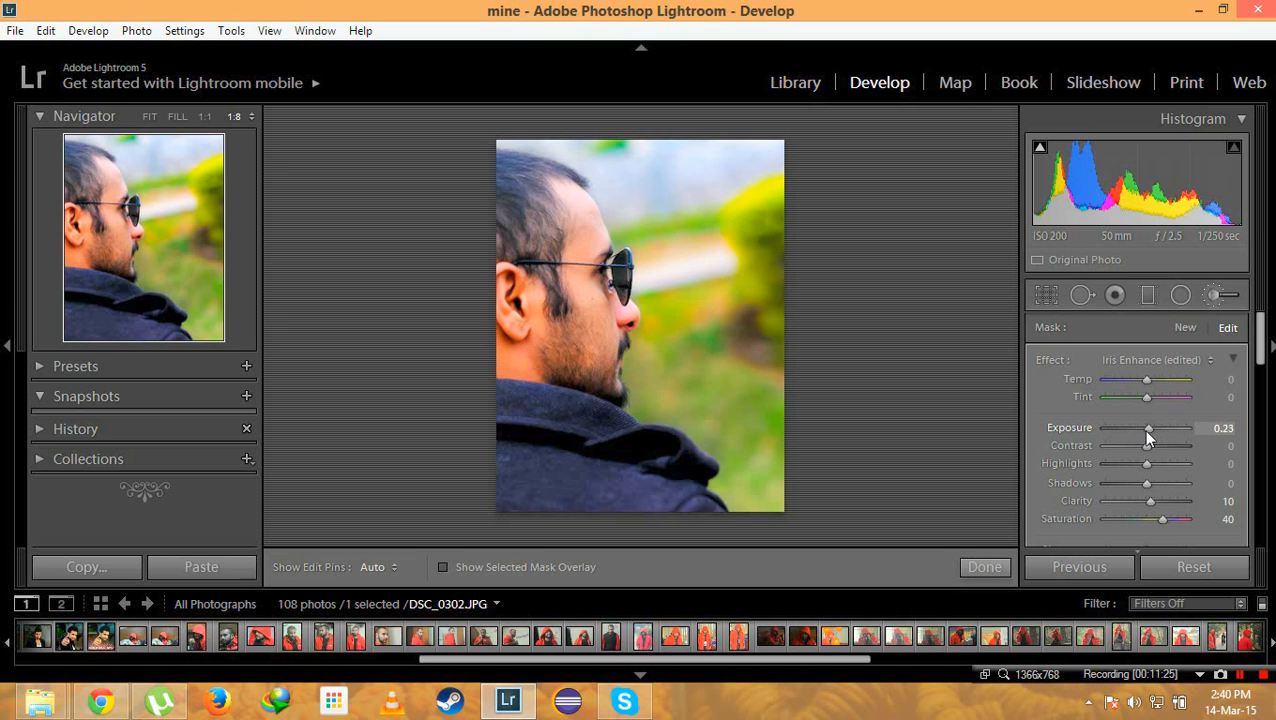
drag(1148, 431, 1151, 432)
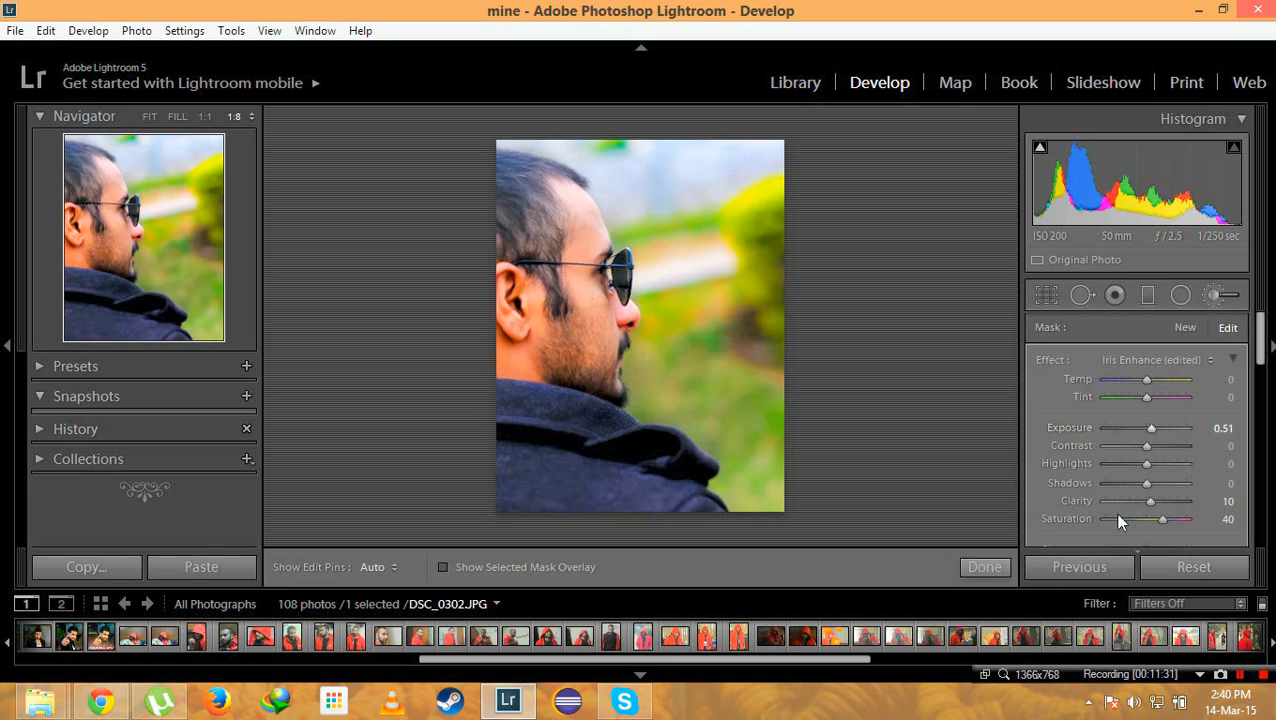
drag(1147, 448, 1150, 447)
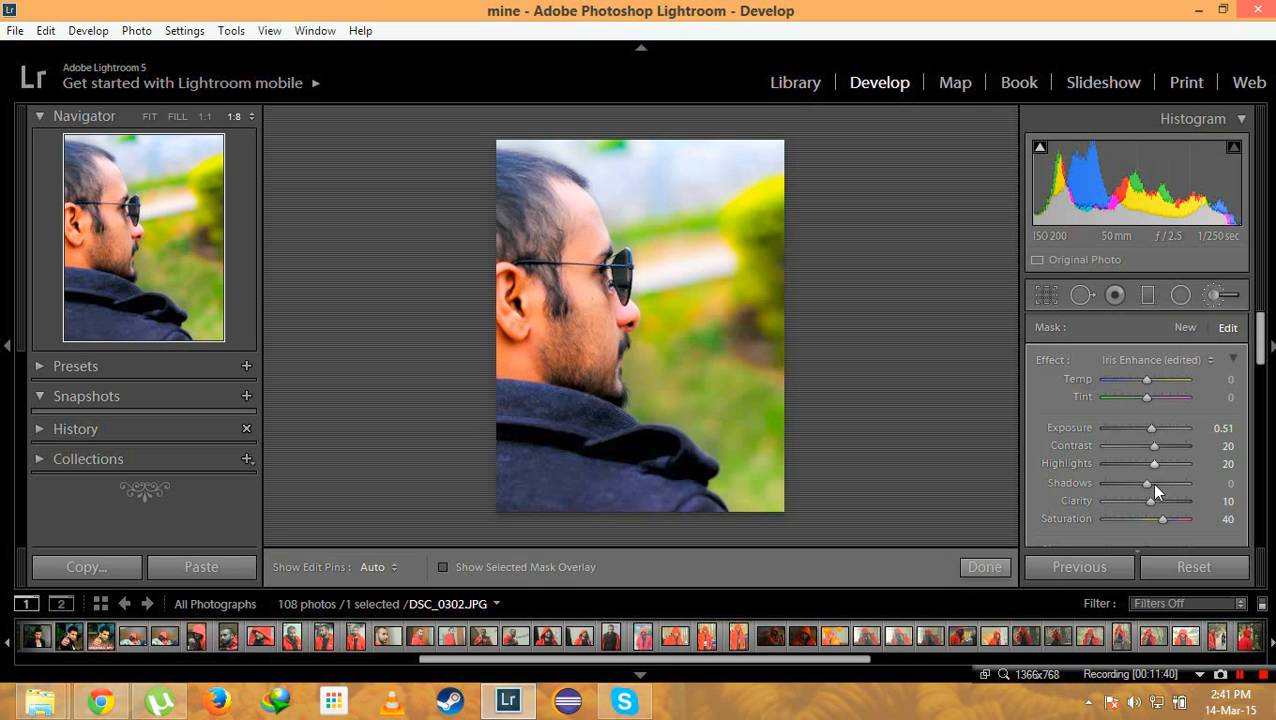
click(1155, 484)
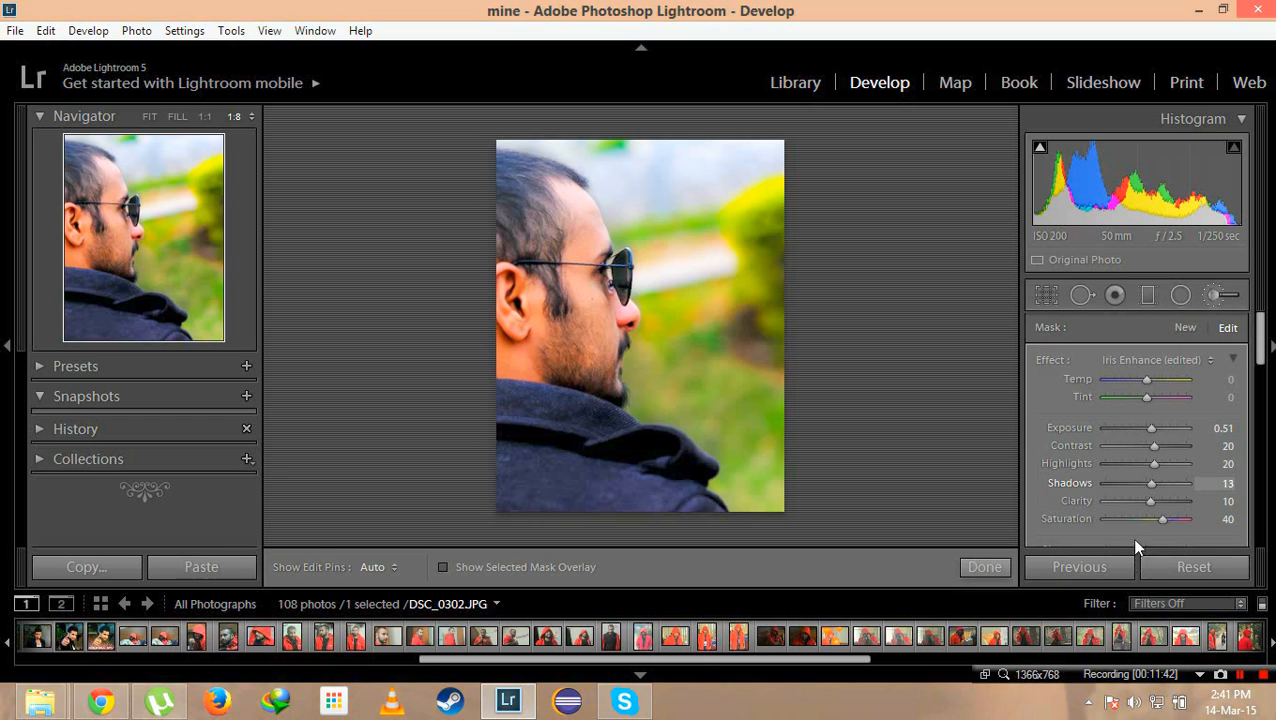
click(1122, 485)
click(984, 567)
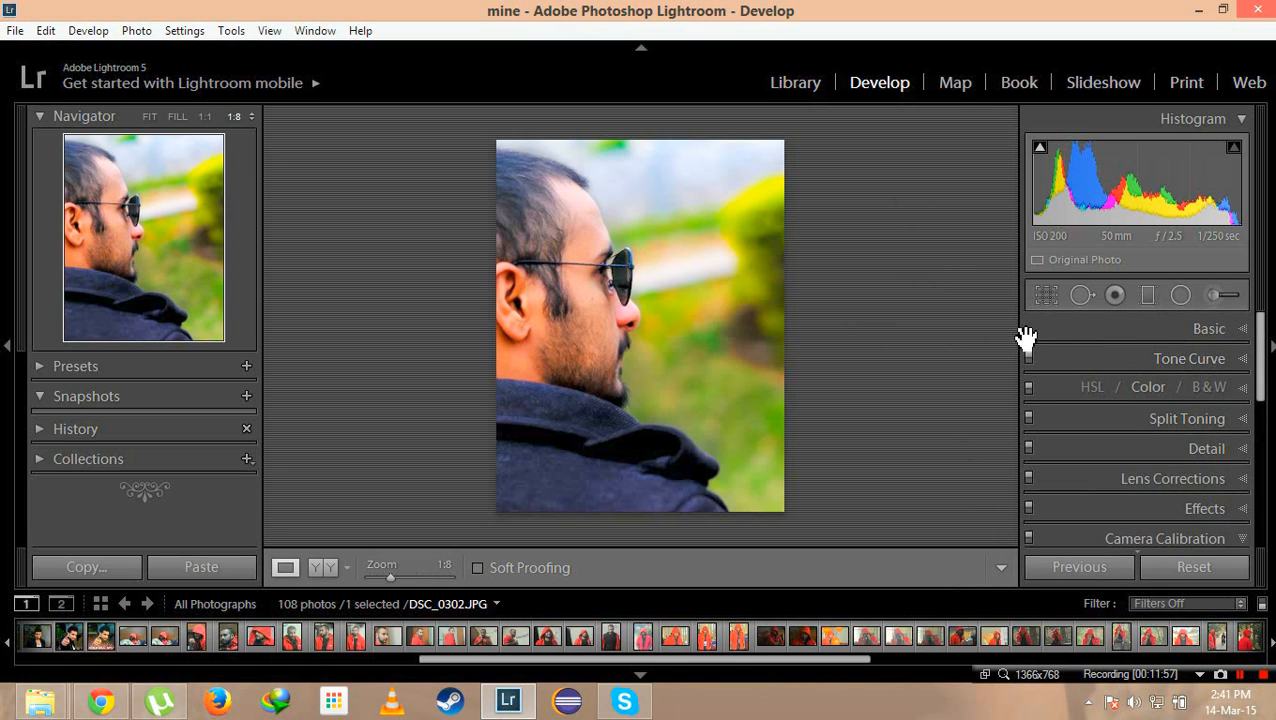
- Apply the Soften Skin effect to the man's face with the Adjustment Brush, edit pins hidden, and finish the tool
click(1217, 297)
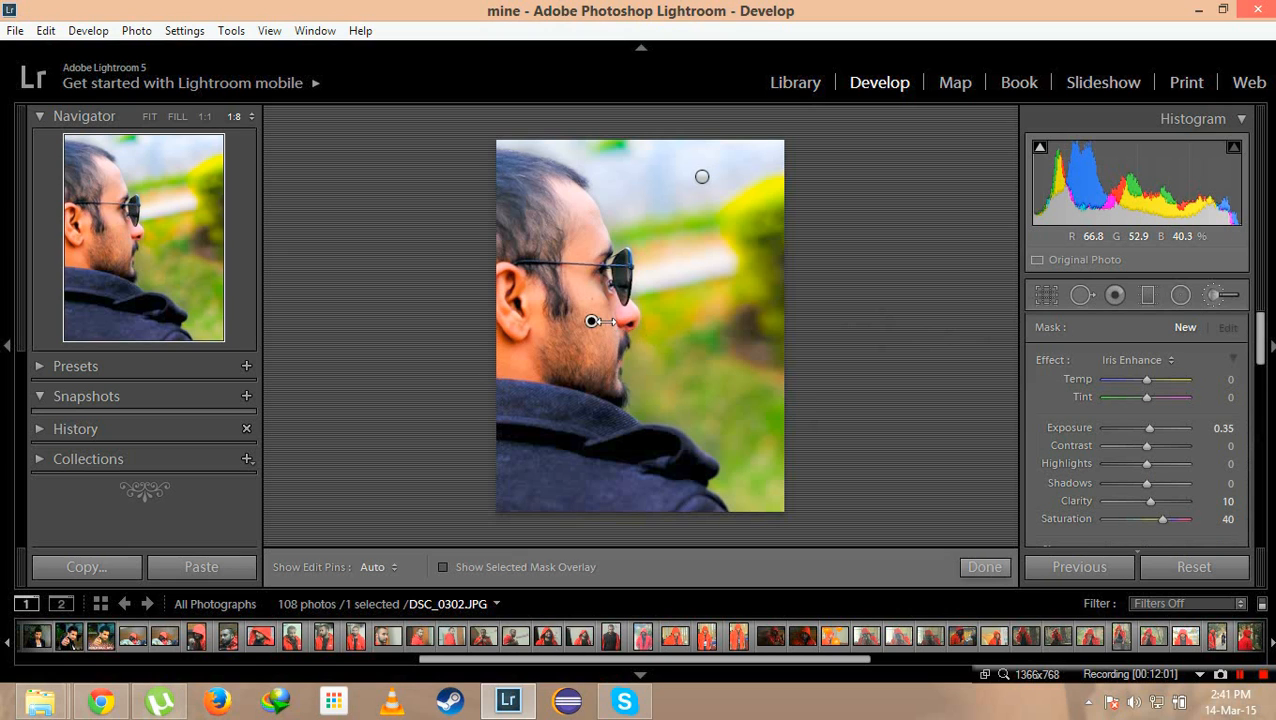
click(591, 321)
click(1137, 360)
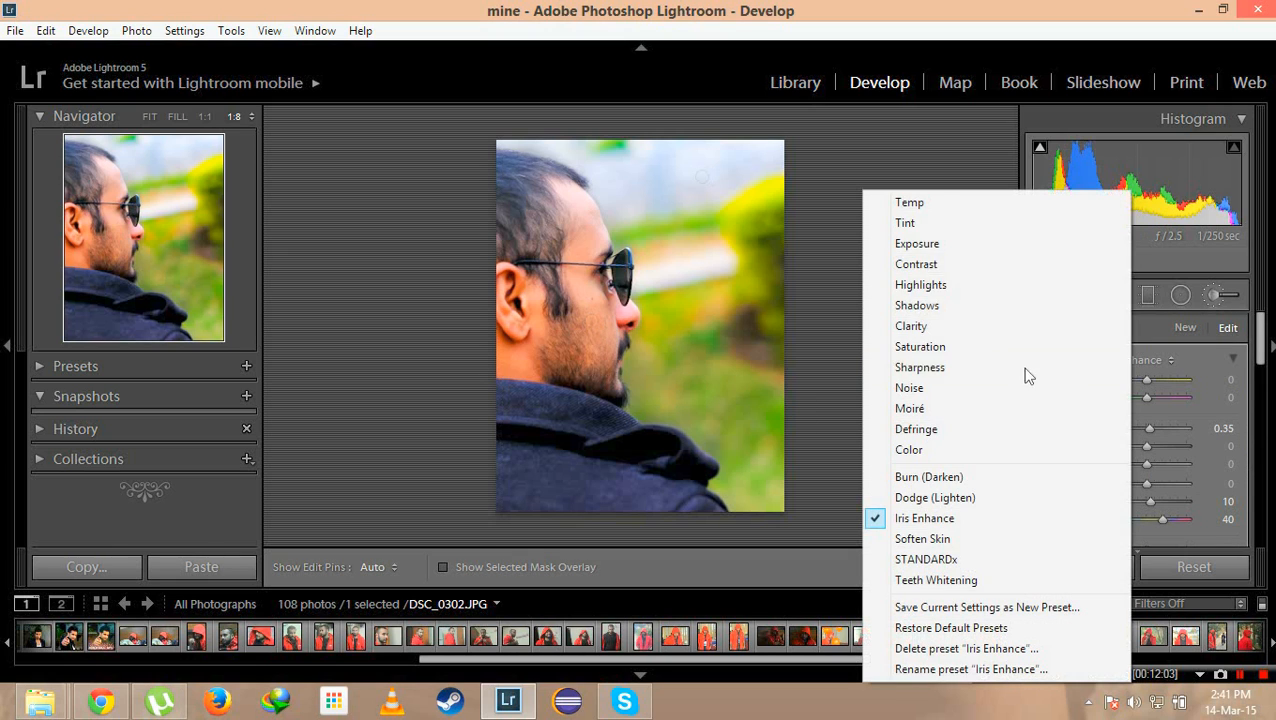
click(920, 539)
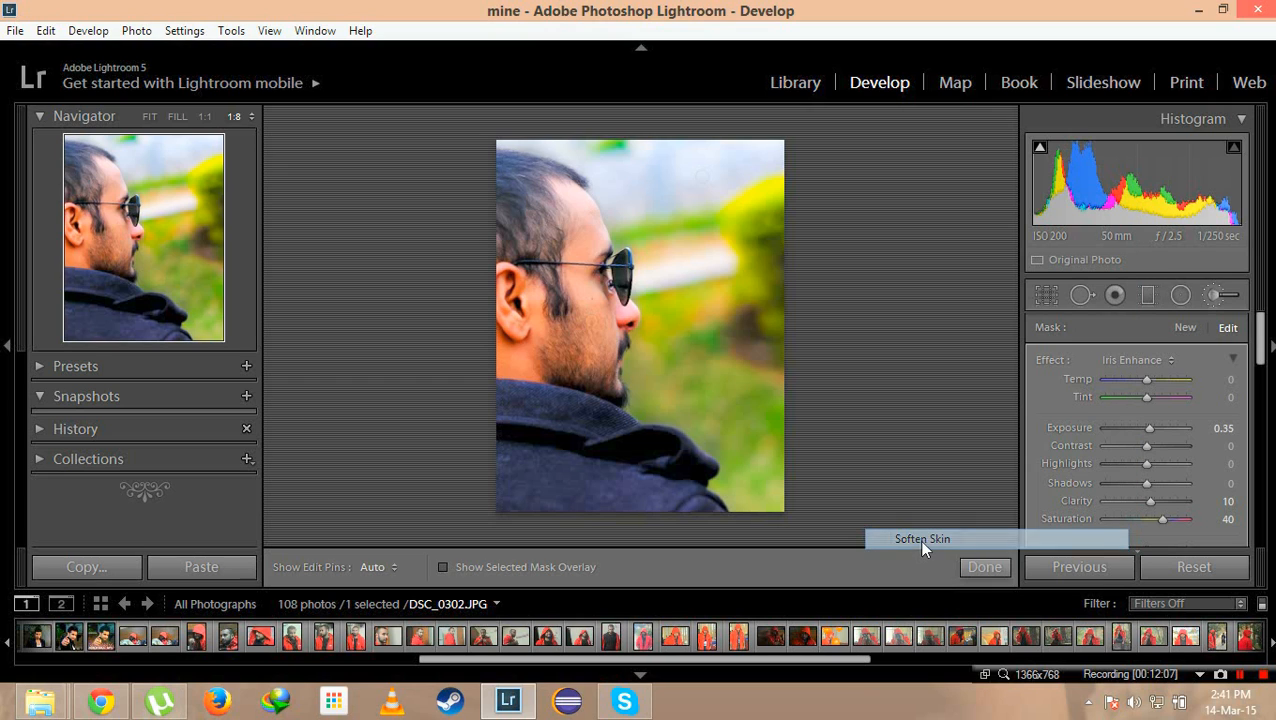
key(h)
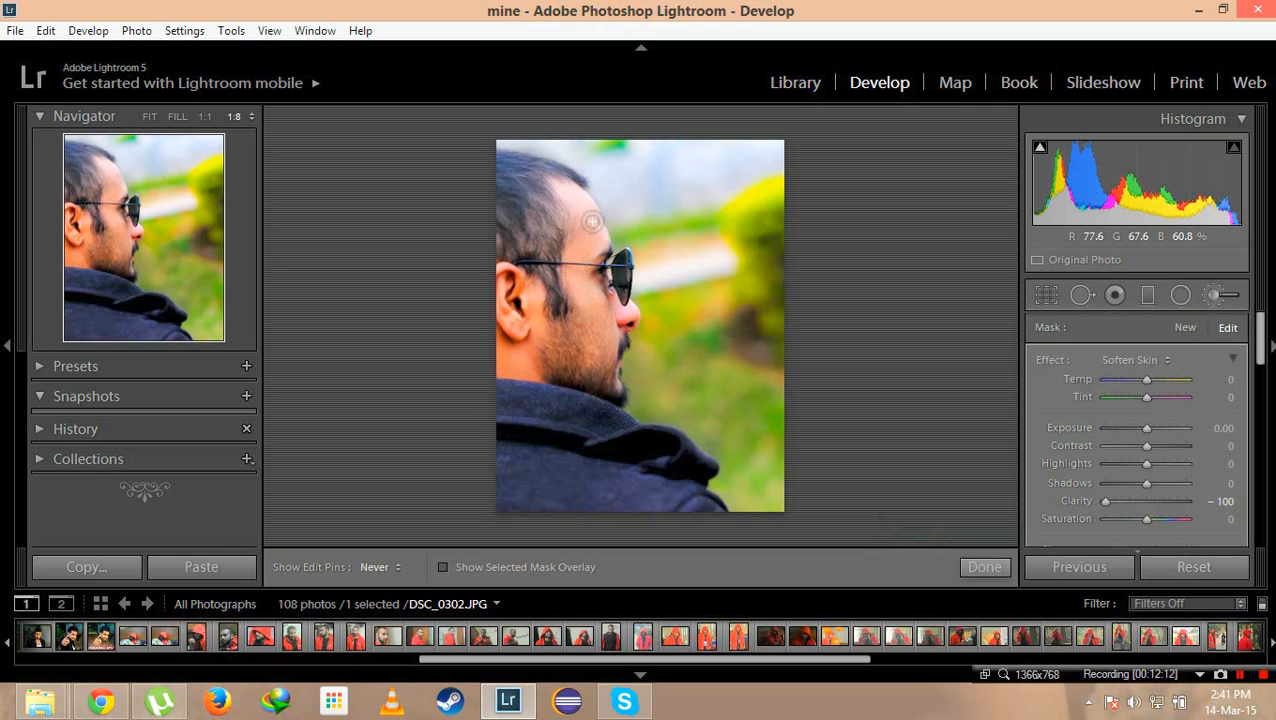
mouse_move(602, 227)
mouse_down()
mouse_move(577, 293)
mouse_move(602, 330)
mouse_move(594, 295)
mouse_move(611, 360)
mouse_move(594, 344)
mouse_move(599, 298)
mouse_move(619, 348)
mouse_move(591, 295)
mouse_move(625, 325)
mouse_move(590, 290)
mouse_move(596, 214)
mouse_move(580, 196)
mouse_move(590, 288)
mouse_up()
drag(604, 345, 652, 289)
click(982, 567)
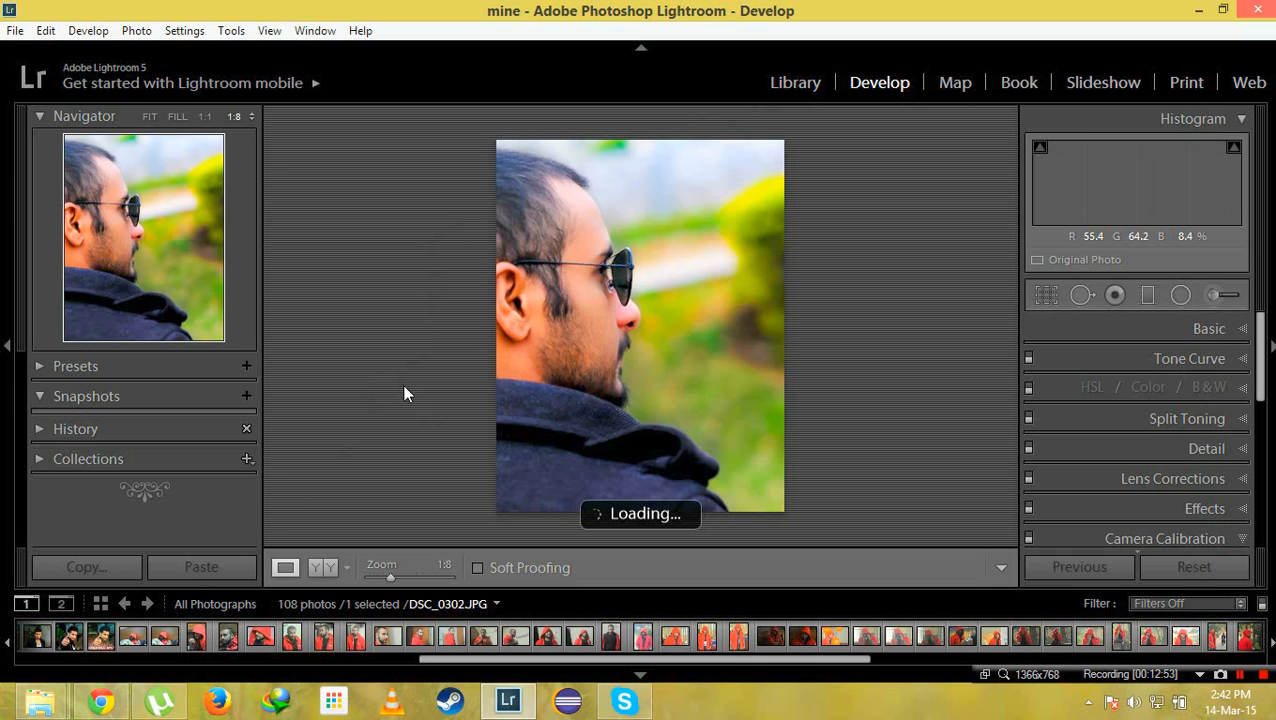
mouse_move(1268, 681)
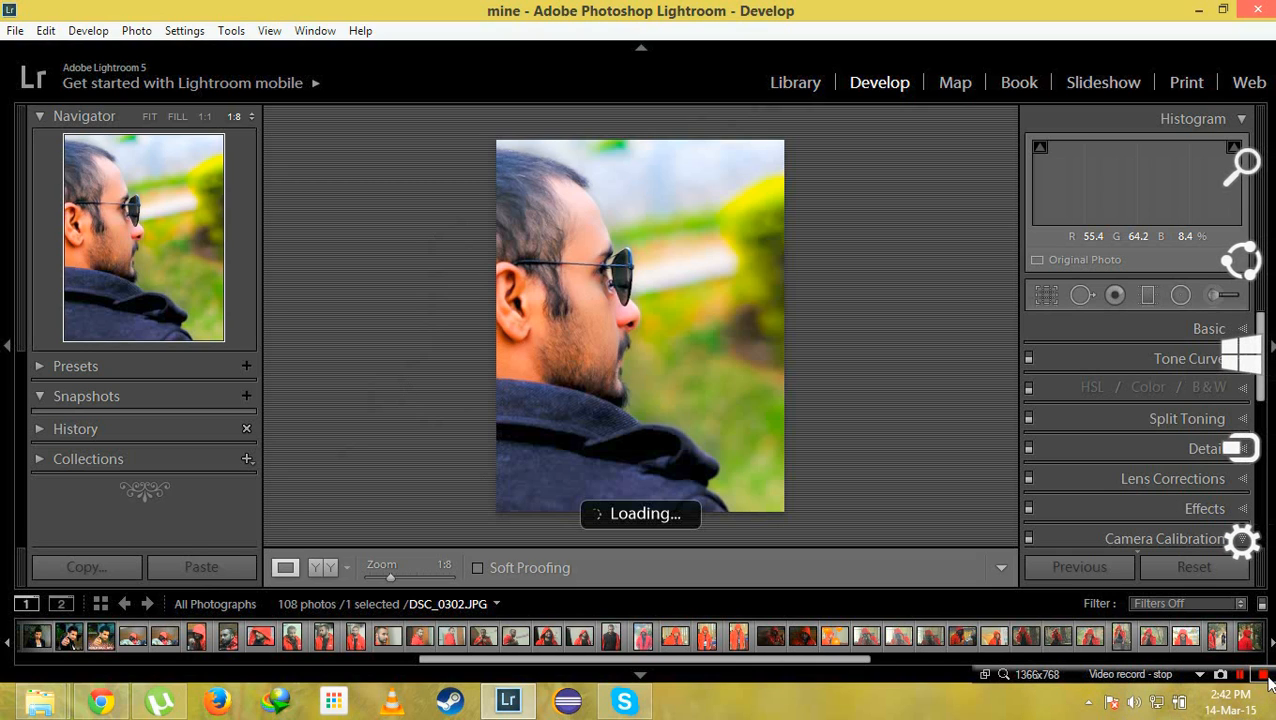